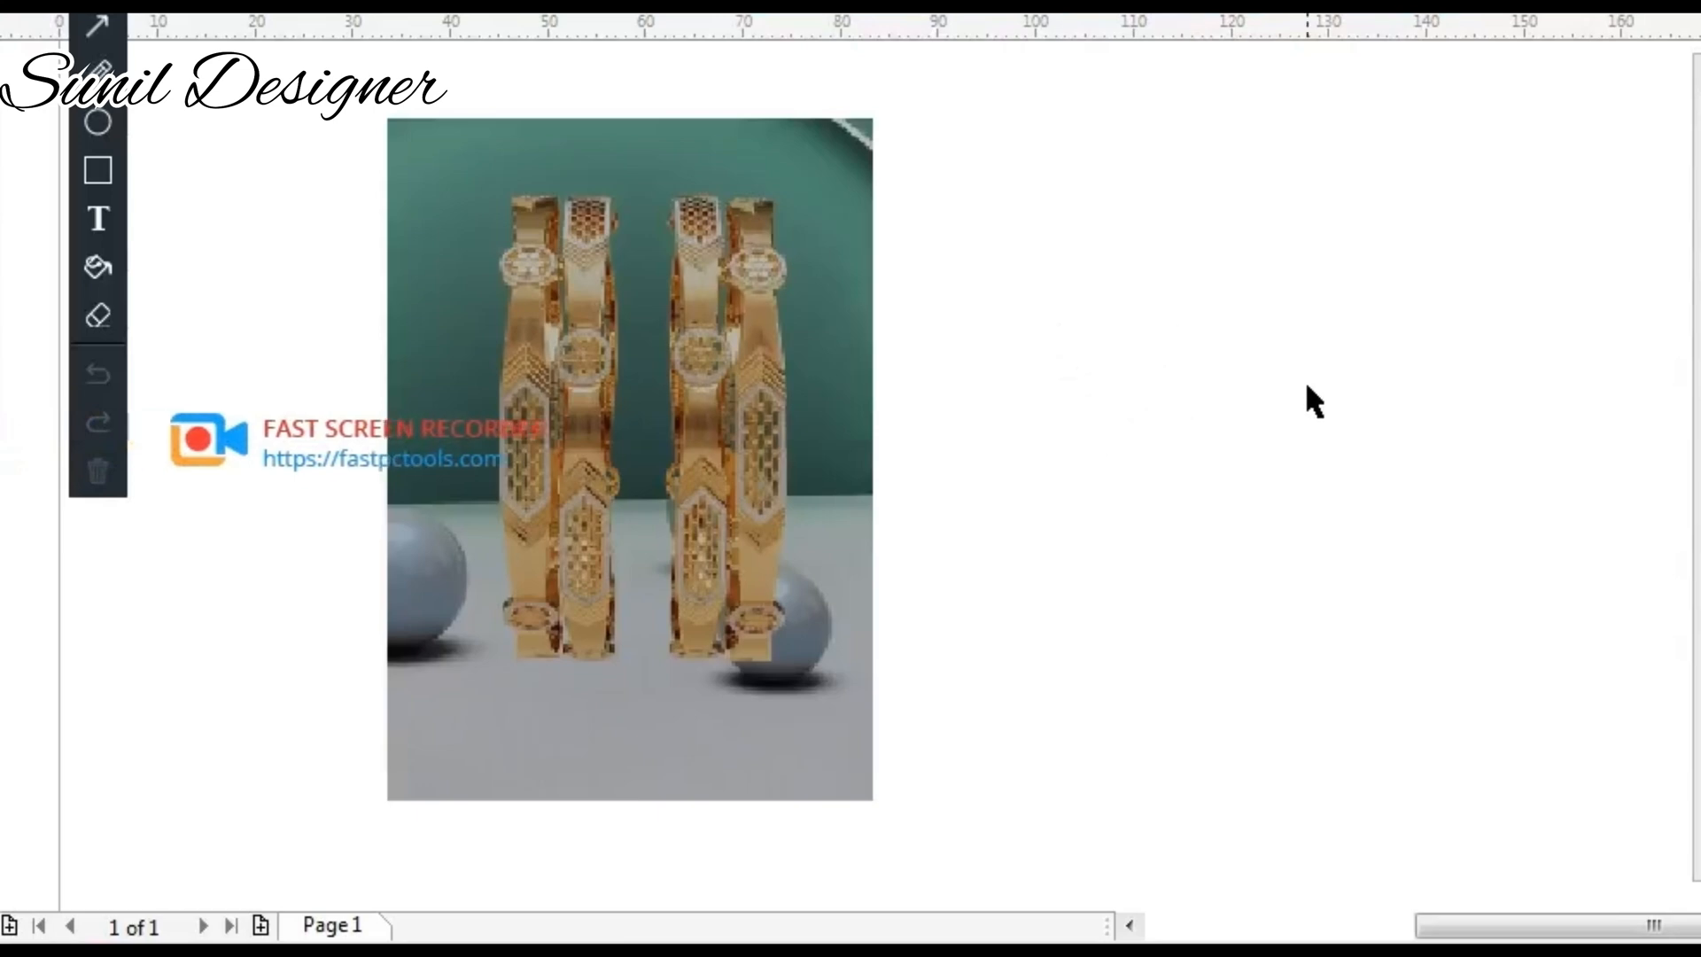
Draw a small circle about 6 mm in diameter beside the bangle photo.
{"action": "scroll", "coordinate": [1079, 296], "scroll_direction": "down", "scroll_amount": 2}
{"action": "left_click_drag", "start_coordinate": [1011, 342], "coordinate": [1015, 518]}
{"action": "left_click", "coordinate": [1089, 528]}
{"action": "scroll", "coordinate": [1088, 528], "scroll_direction": "up", "scroll_amount": 2}
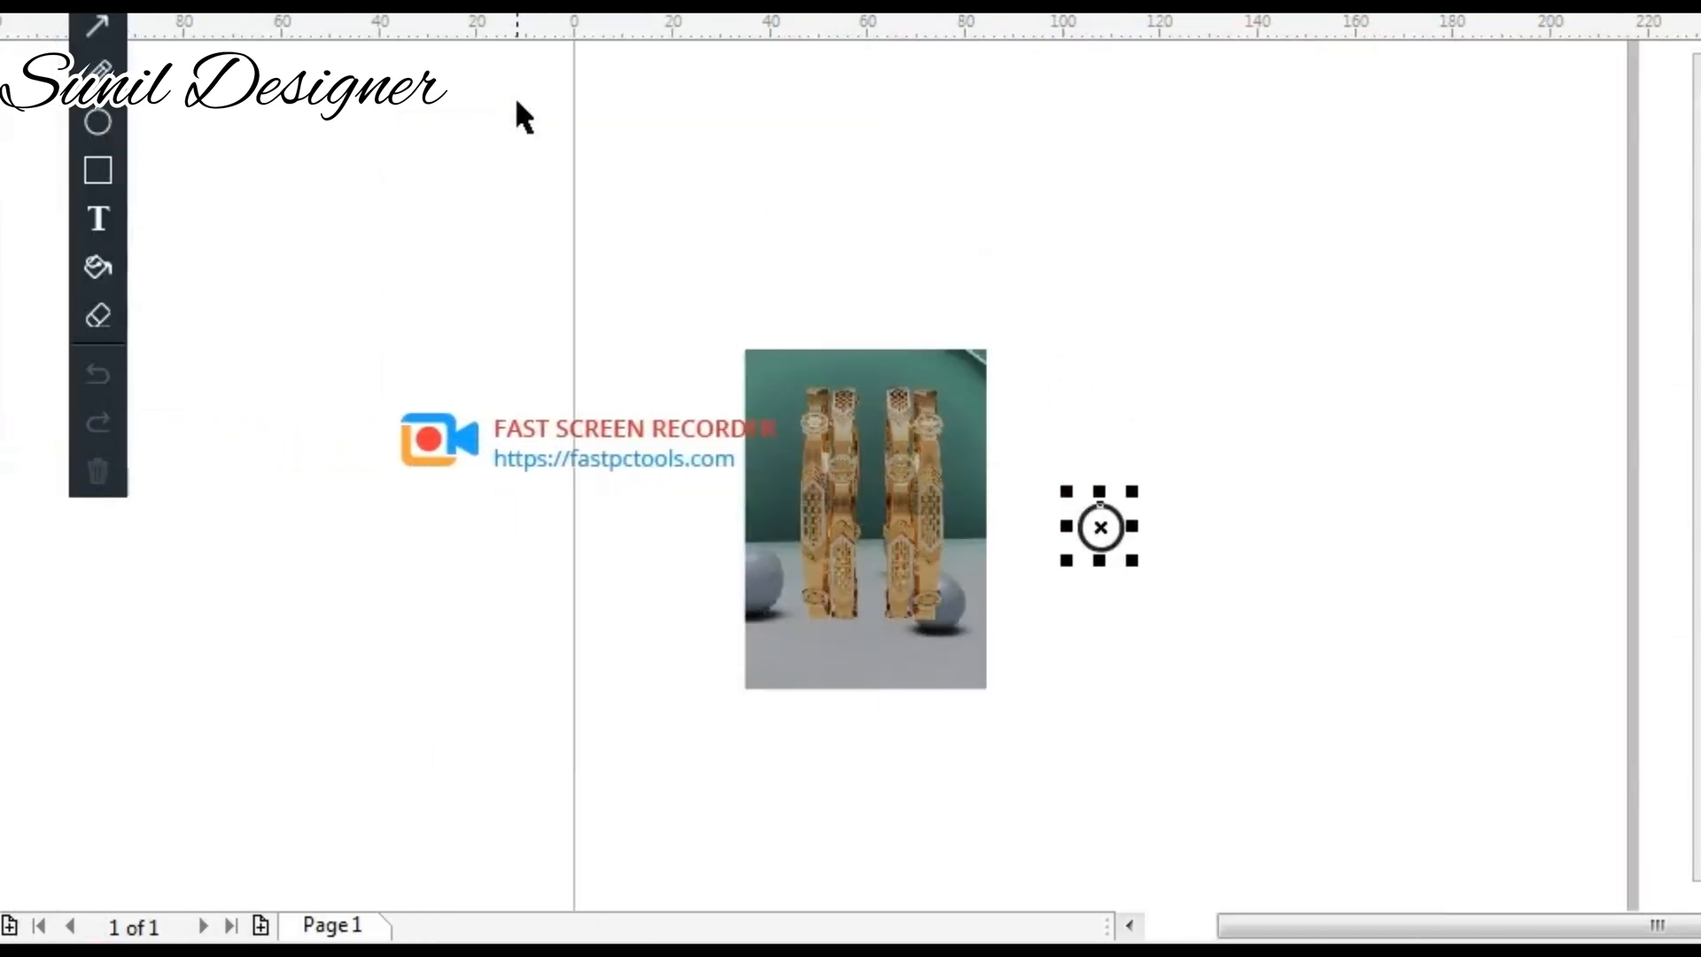
{"action": "key", "text": "Return"}
{"action": "scroll", "coordinate": [1089, 575], "scroll_direction": "up", "scroll_amount": 1}
{"action": "left_click_drag", "start_coordinate": [1120, 497], "coordinate": [1118, 336]}
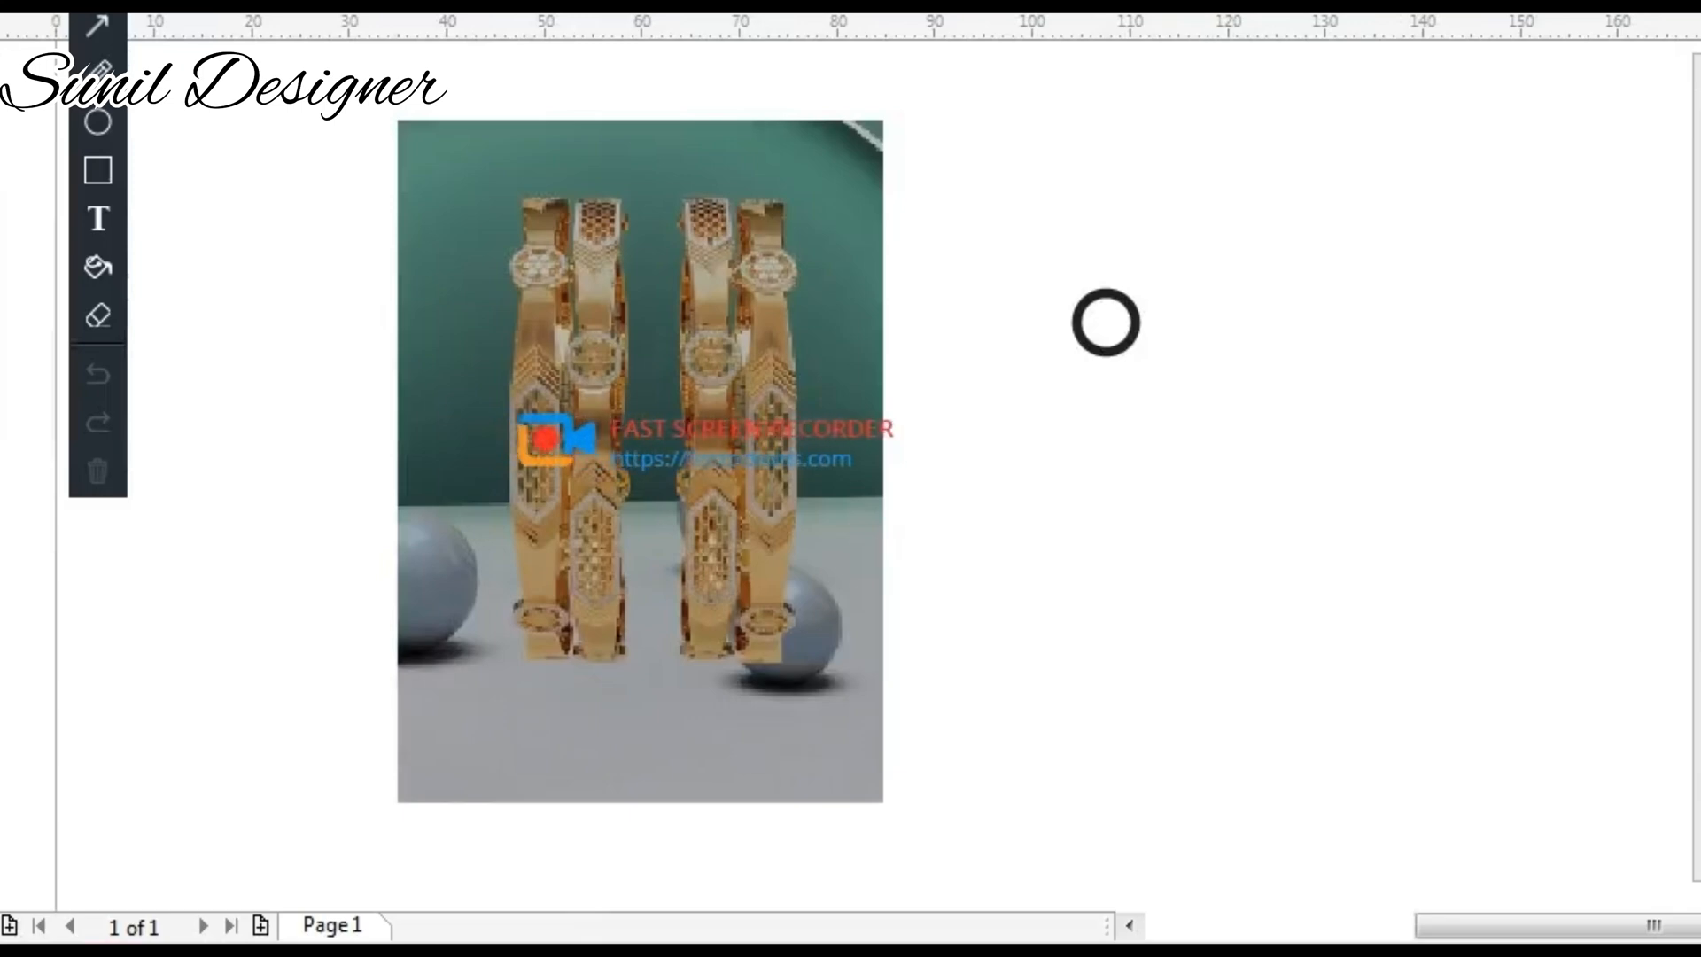
Duplicate the circle about 50 mm directly below the original.
{"action": "left_click_drag", "start_coordinate": [1035, 174], "coordinate": [1184, 362]}
{"action": "key", "text": "ctrl+d"}
{"action": "left_click", "coordinate": [1090, 294], "text": "shift"}
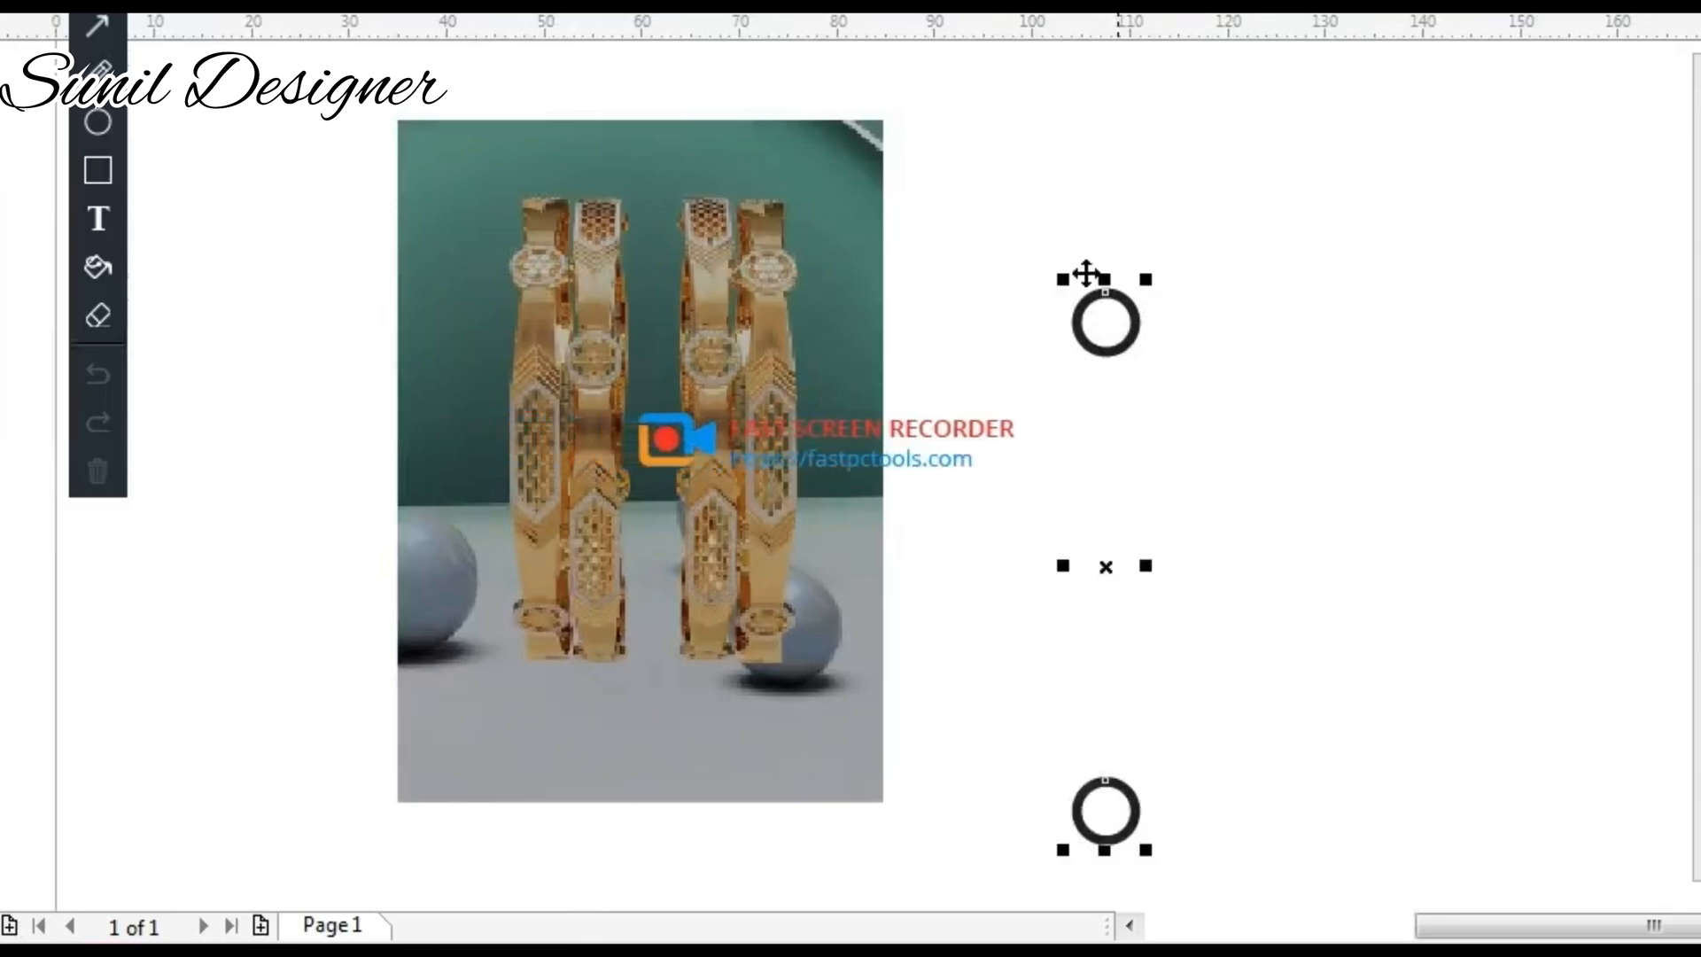
{"action": "left_click", "coordinate": [1045, 171]}
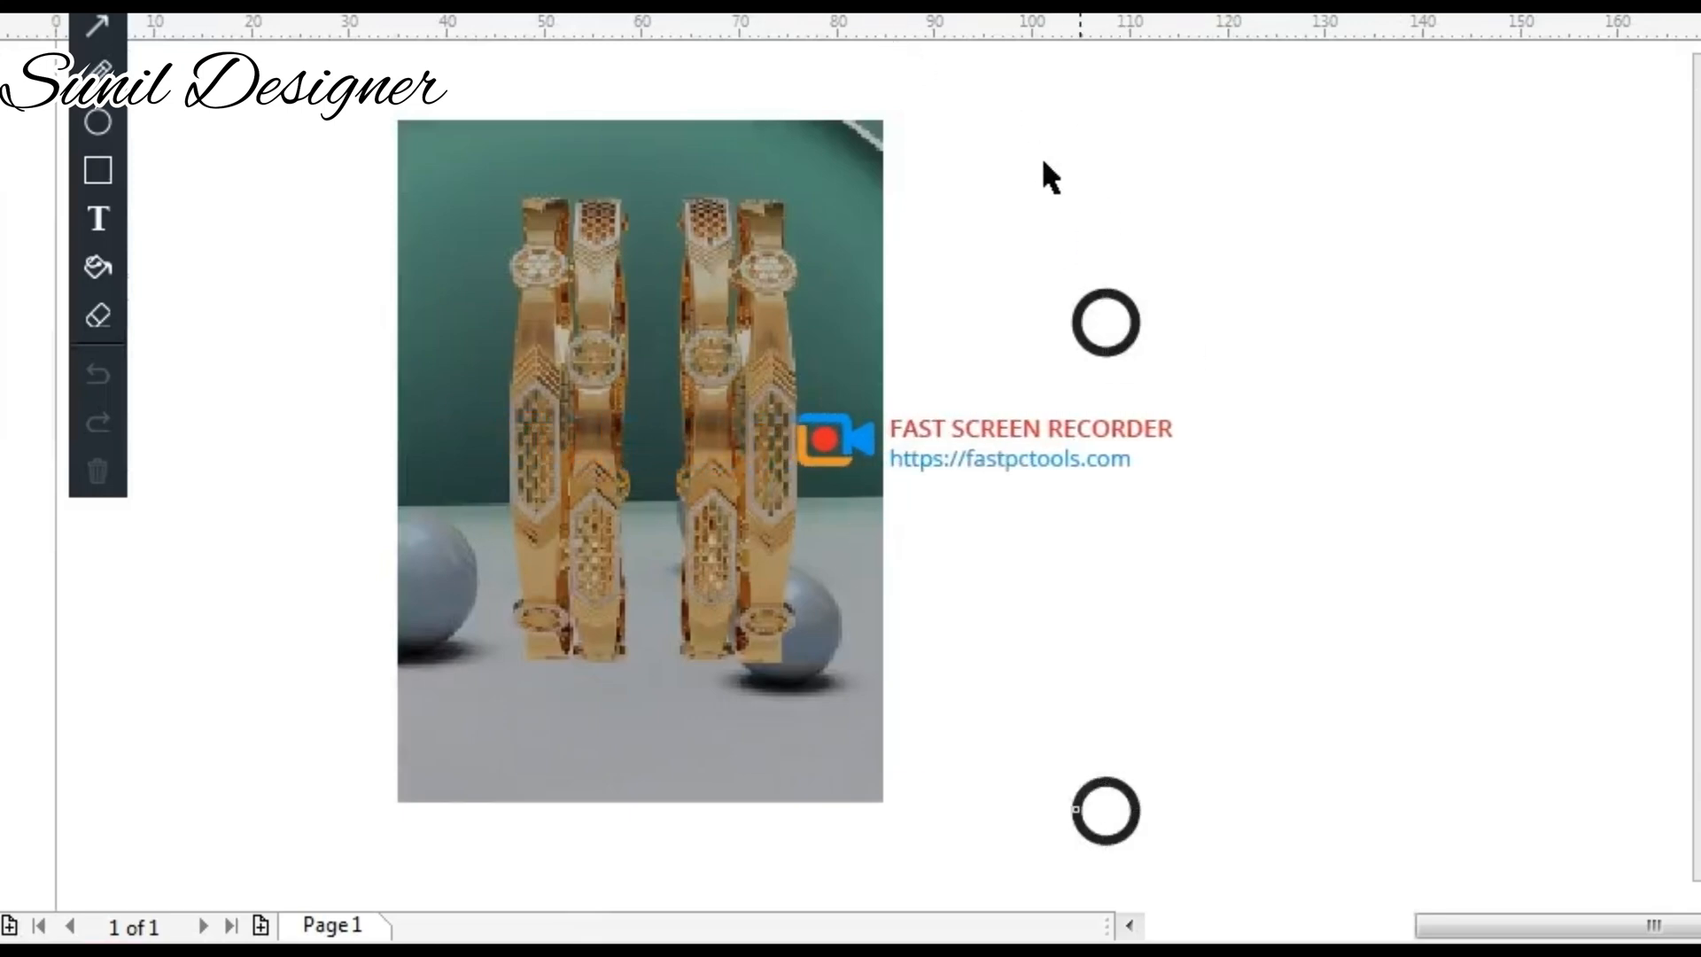
Draw a vertical line about 20 mm long between the two circles and copy it about 7.5 mm sideways.
{"action": "scroll", "coordinate": [1105, 269], "scroll_direction": "down", "scroll_amount": 2}
{"action": "scroll", "coordinate": [1128, 303], "scroll_direction": "up", "scroll_amount": 2}
{"action": "key", "text": "F5"}
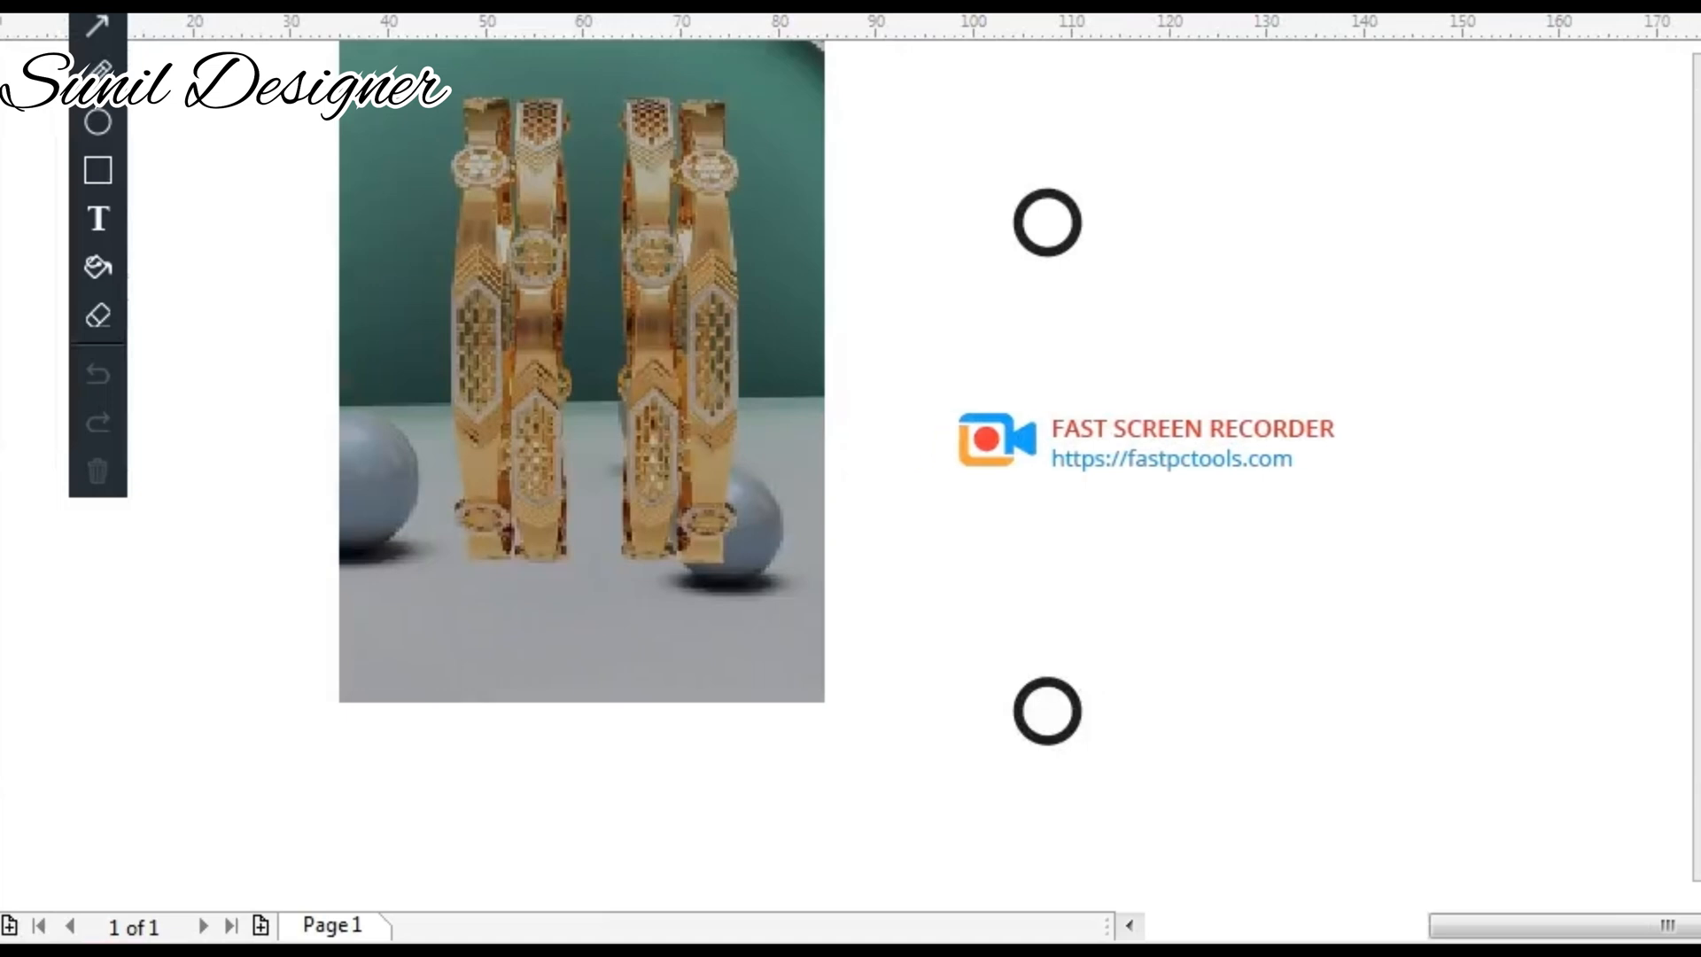
{"action": "mouse_move", "coordinate": [1027, 321]}
{"action": "left_mouse_down"}
{"action": "mouse_move", "coordinate": [1027, 587]}
{"action": "mouse_move", "coordinate": [1027, 517]}
{"action": "left_mouse_up"}
{"action": "key", "text": "space"}
{"action": "left_click_drag", "start_coordinate": [1027, 371], "coordinate": [1099, 364]}
{"action": "right_click", "coordinate": [1100, 364]}
{"action": "left_click", "coordinate": [1027, 355]}
Group the two vertical lines and centre them horizontally and vertically between the circles.
{"action": "left_click_drag", "start_coordinate": [1183, 296], "coordinate": [997, 537]}
{"action": "key", "text": "ctrl+g"}
{"action": "left_click", "coordinate": [1052, 202], "text": "shift"}
{"action": "key", "text": "c"}
{"action": "key", "text": "e"}
{"action": "left_click", "coordinate": [942, 310]}
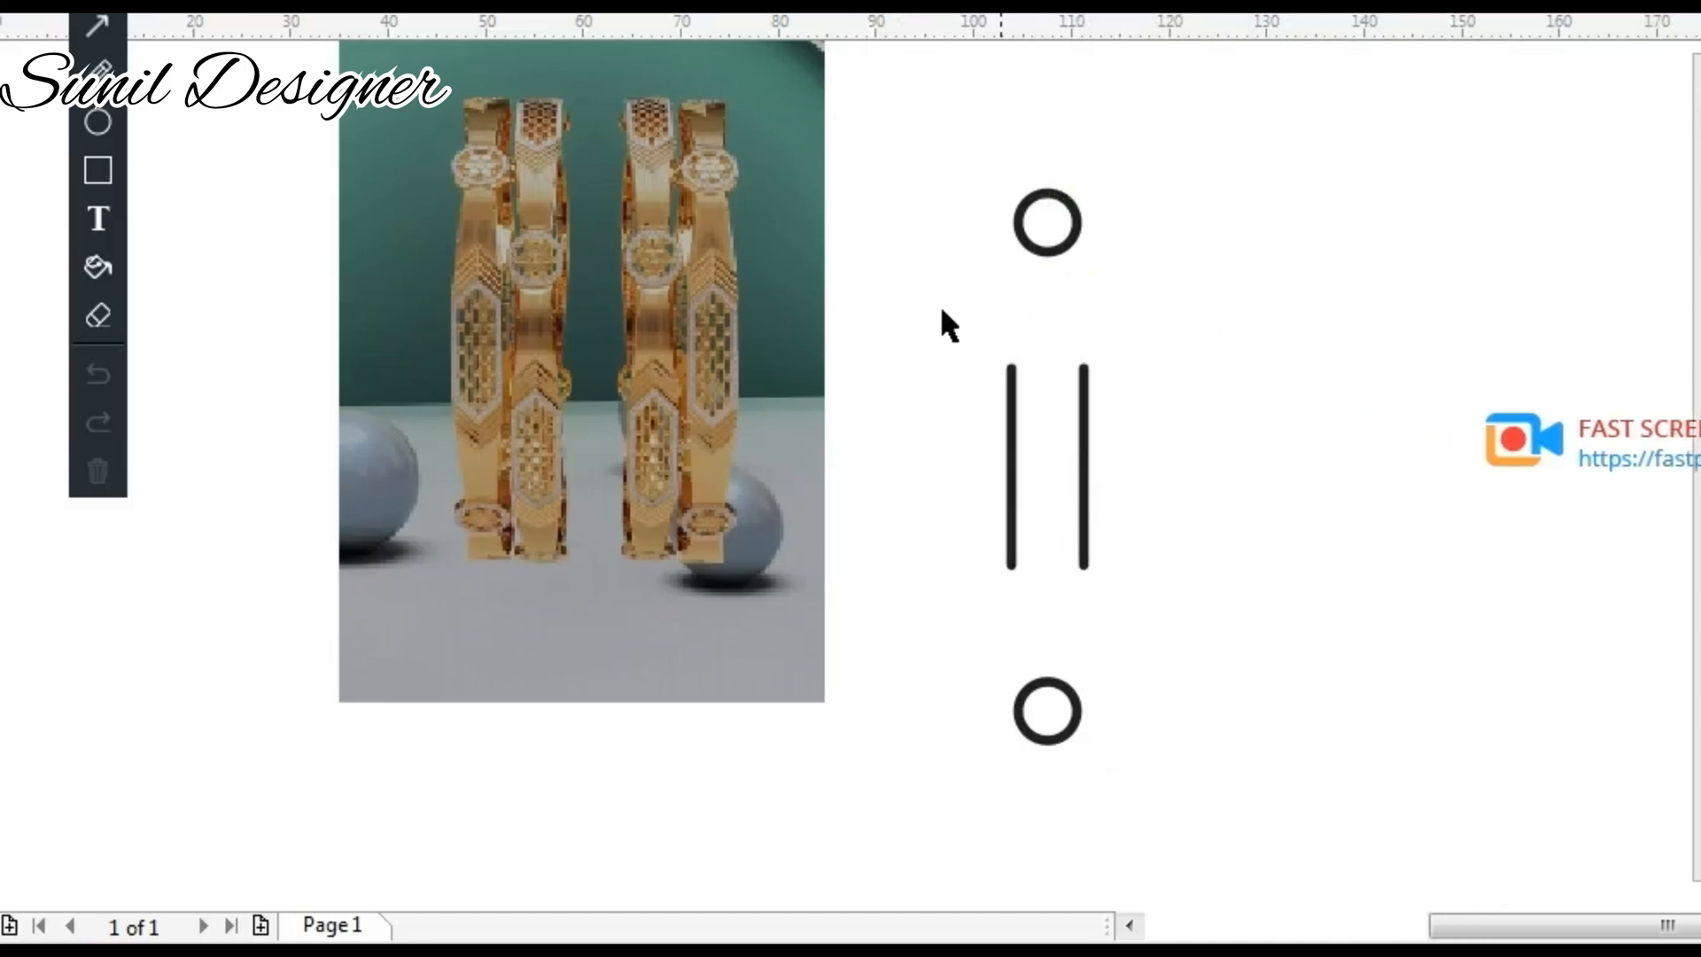
Connect the upper circle to the tops of the vertical lines with a slanted line and its mirrored copy.
{"action": "scroll", "coordinate": [946, 256], "scroll_direction": "up", "scroll_amount": 2}
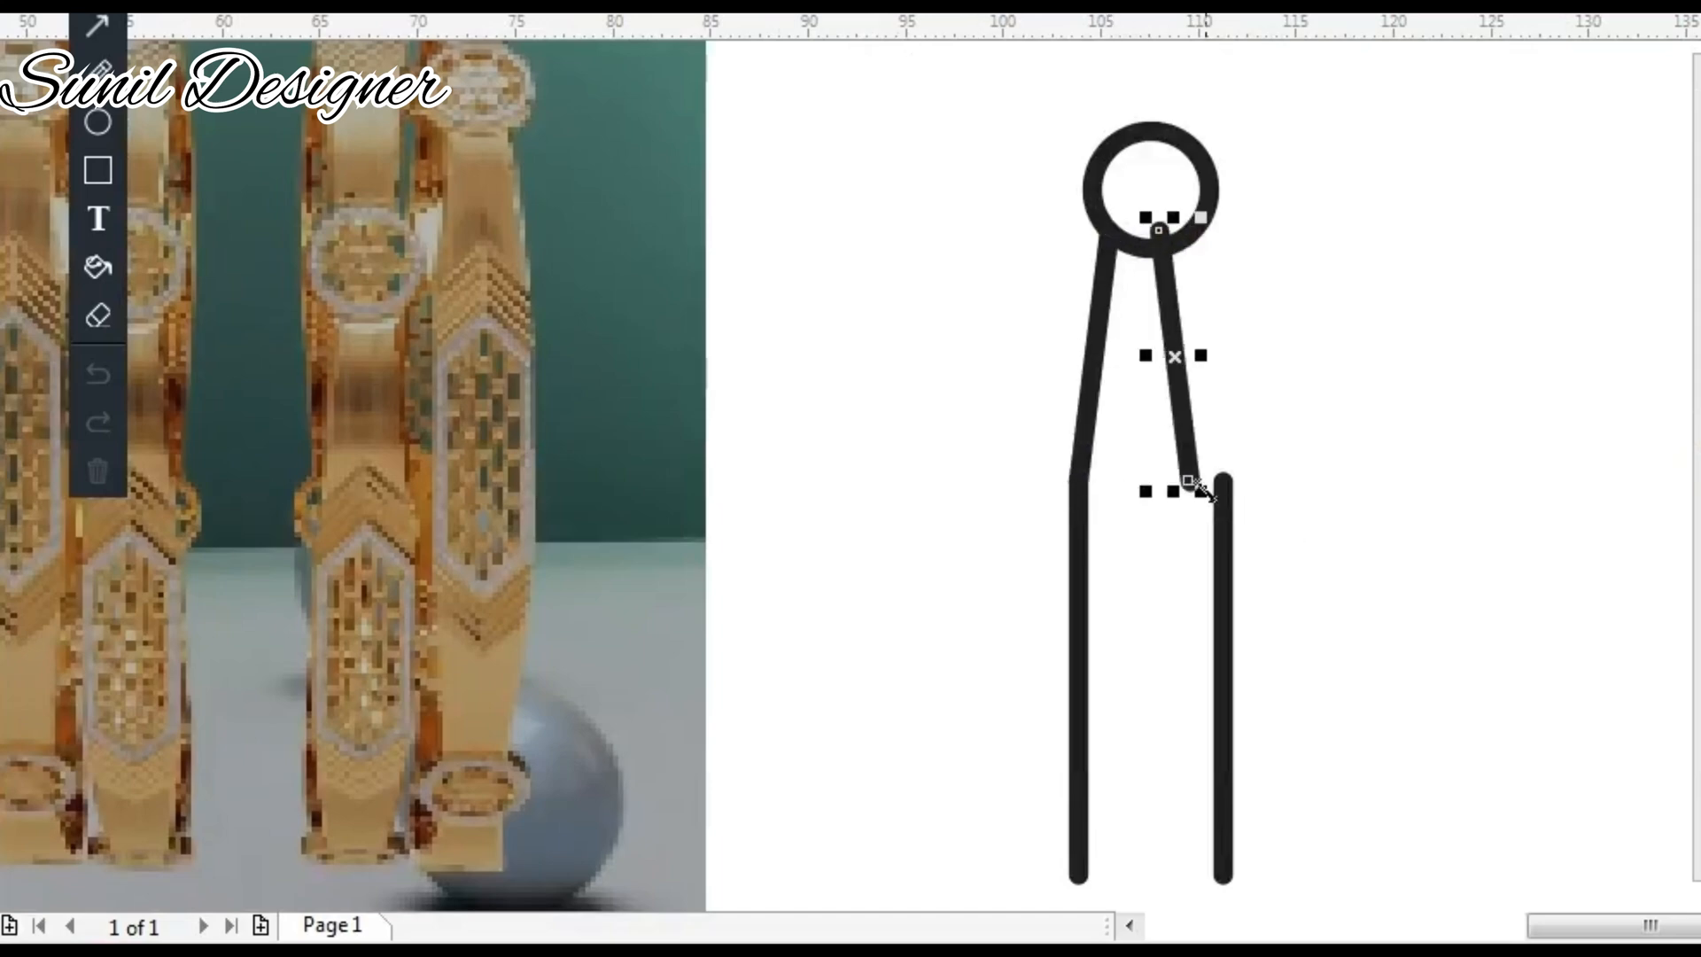
{"action": "left_click_drag", "start_coordinate": [1242, 437], "coordinate": [1242, 437]}
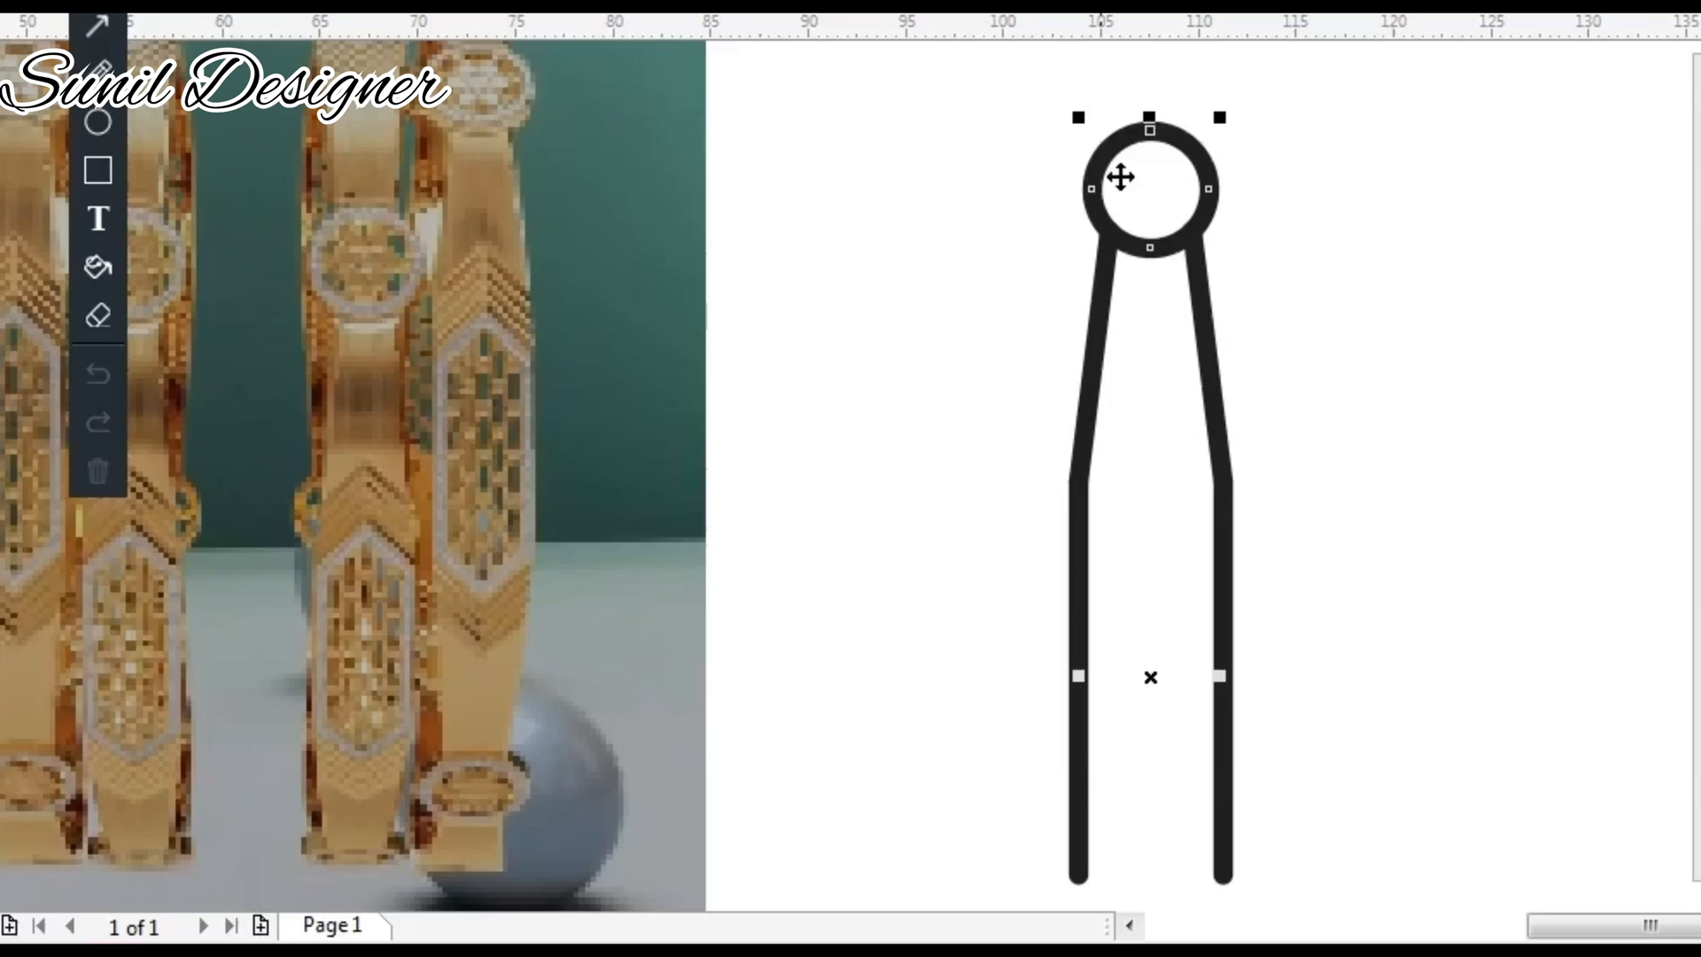
{"action": "scroll", "coordinate": [1120, 177], "scroll_direction": "down", "scroll_amount": 2}
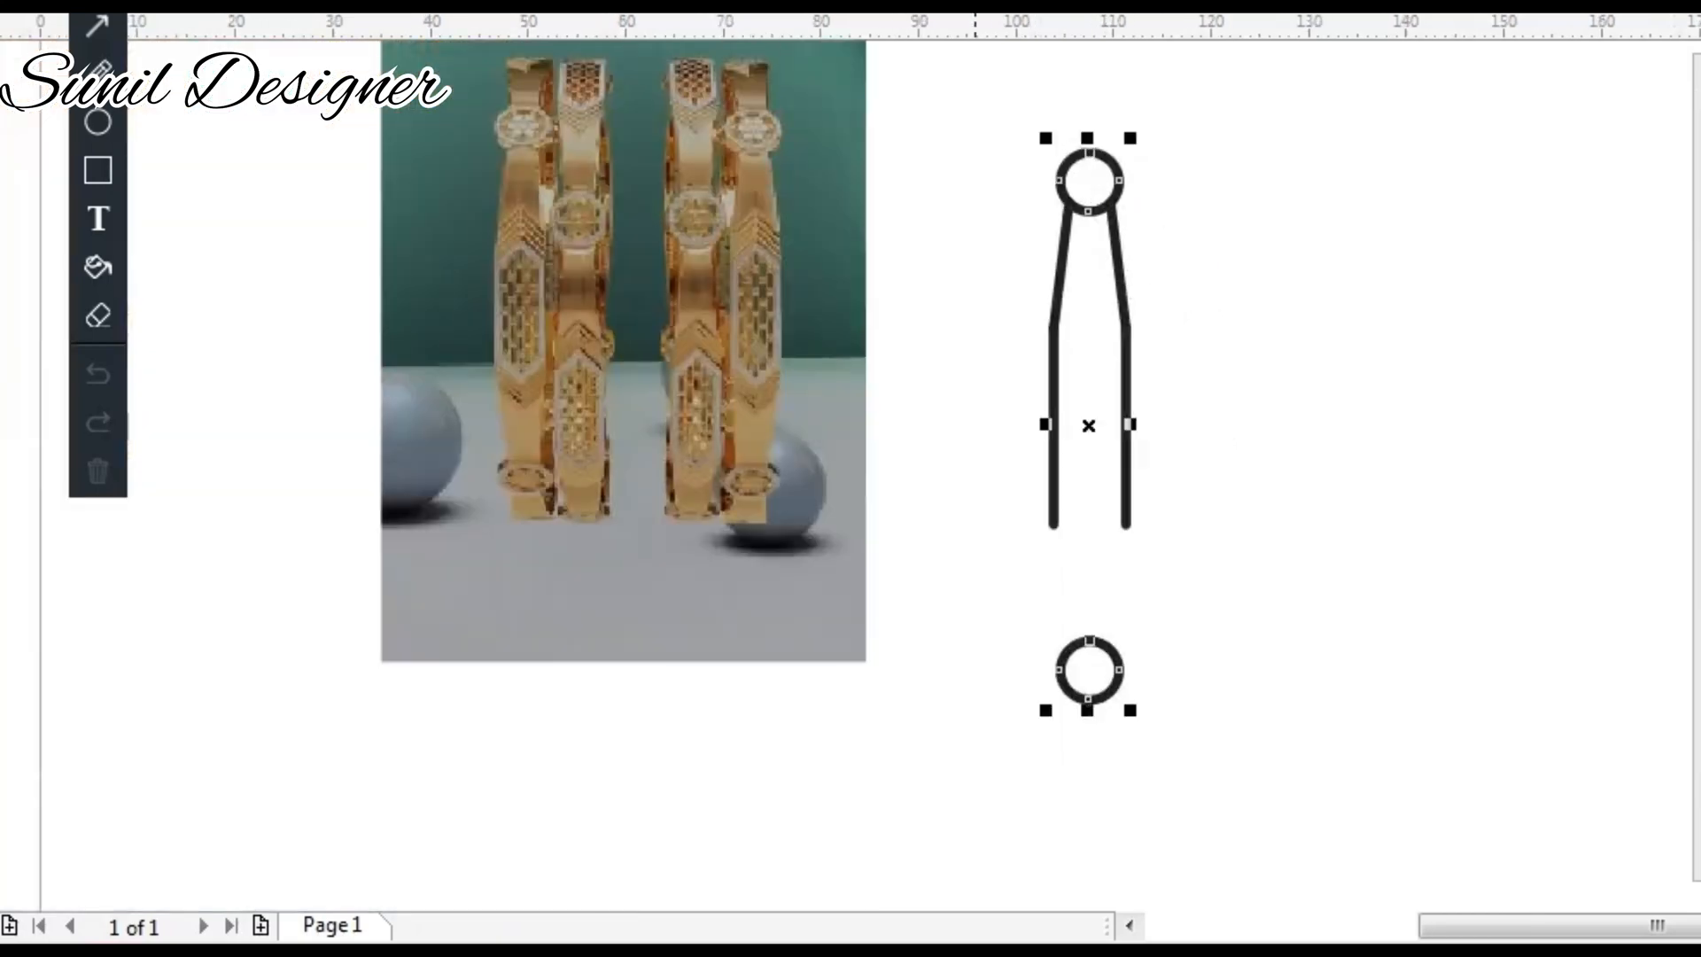
Adjust the left slanted line's upper end toward the centre and remove the right slanted line.
{"action": "scroll", "coordinate": [1115, 252], "scroll_direction": "up", "scroll_amount": 2}
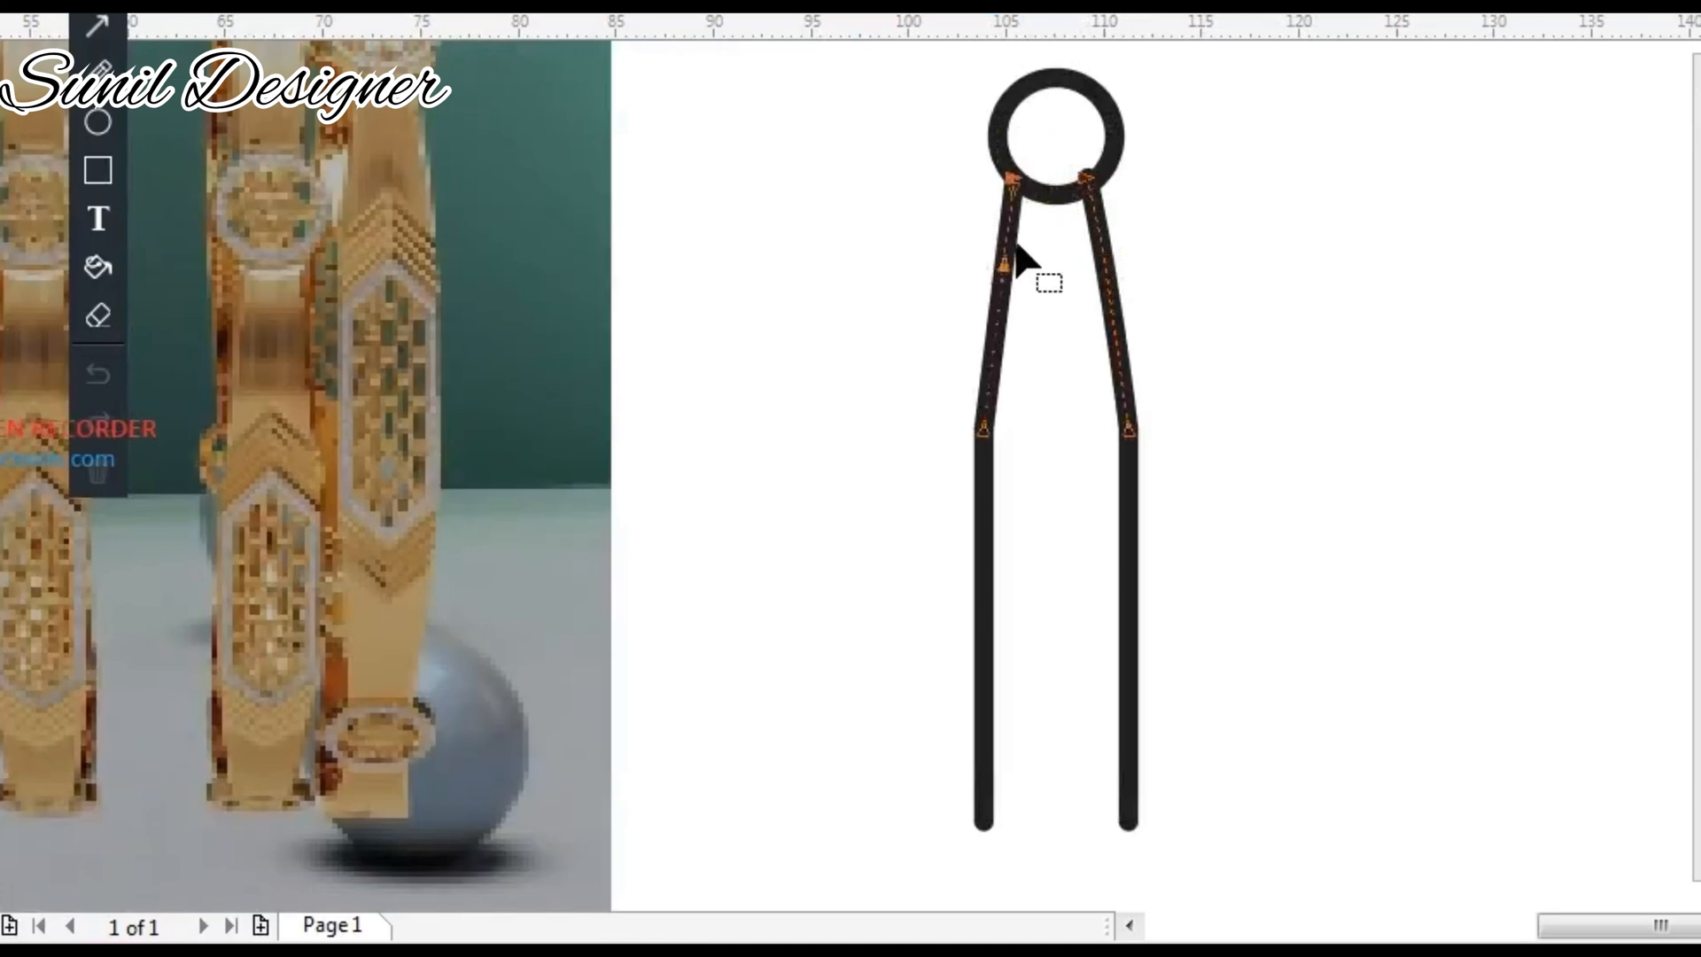
{"action": "scroll", "coordinate": [1019, 268], "scroll_direction": "up", "scroll_amount": 4}
{"action": "left_click_drag", "start_coordinate": [964, 259], "coordinate": [980, 354]}
{"action": "scroll", "coordinate": [980, 353], "scroll_direction": "down", "scroll_amount": 4}
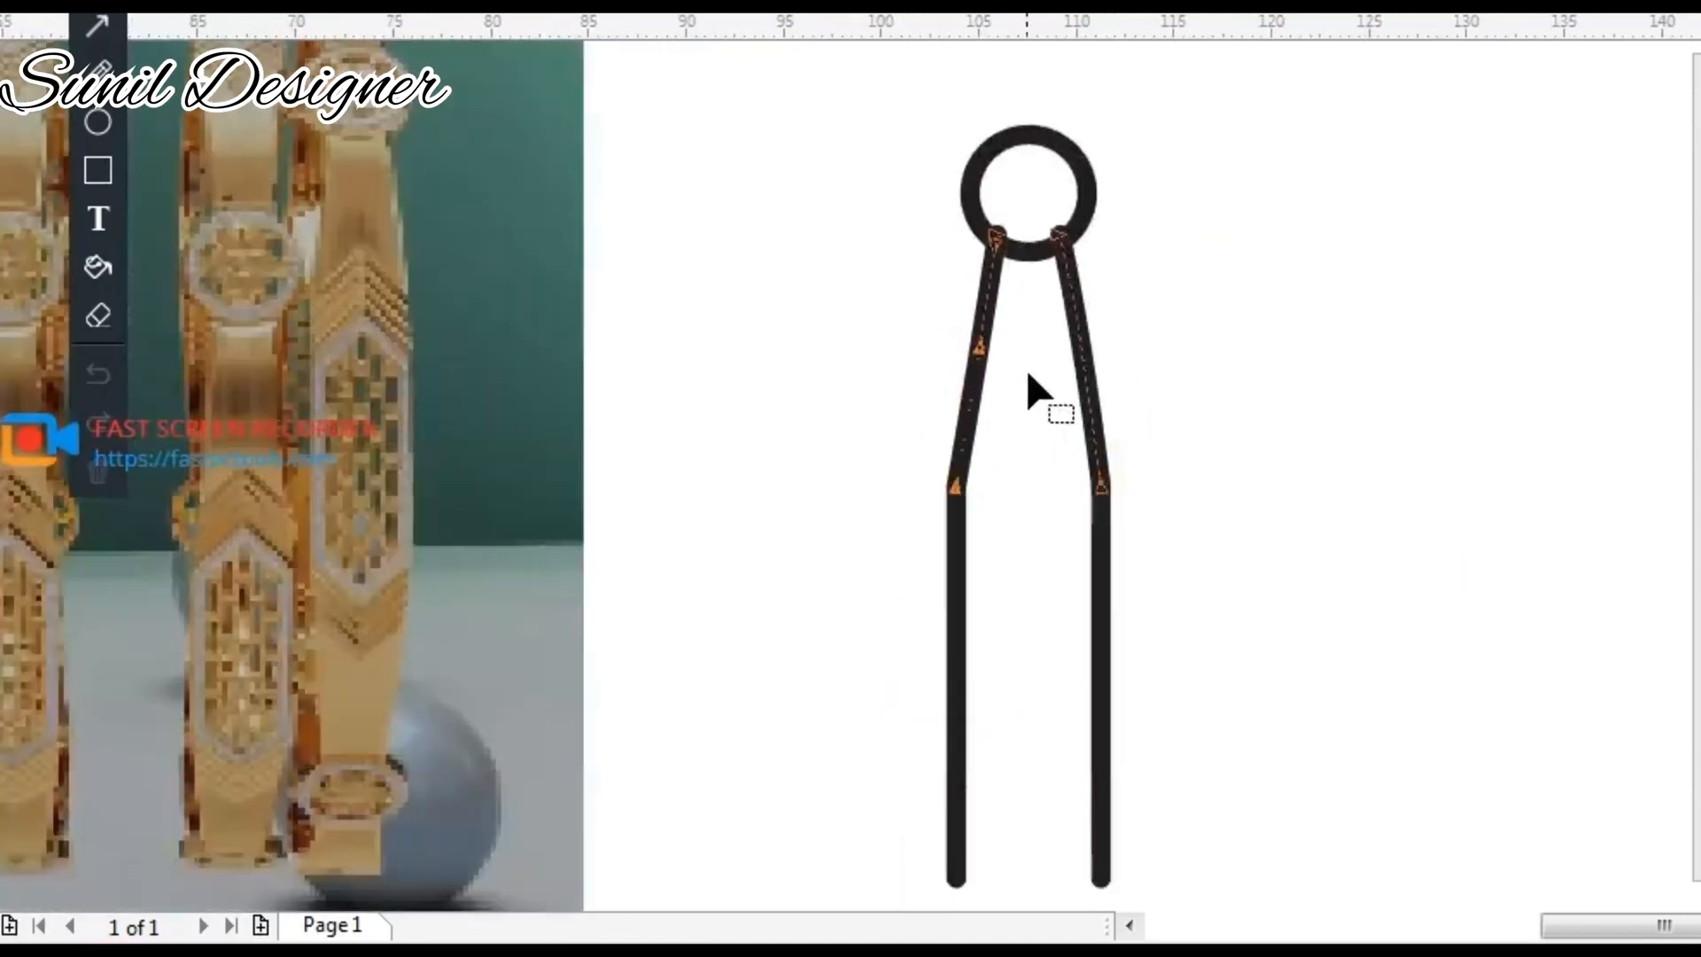
{"action": "double_click", "coordinate": [1059, 235]}
{"action": "scroll", "coordinate": [957, 356], "scroll_direction": "up", "scroll_amount": 2}
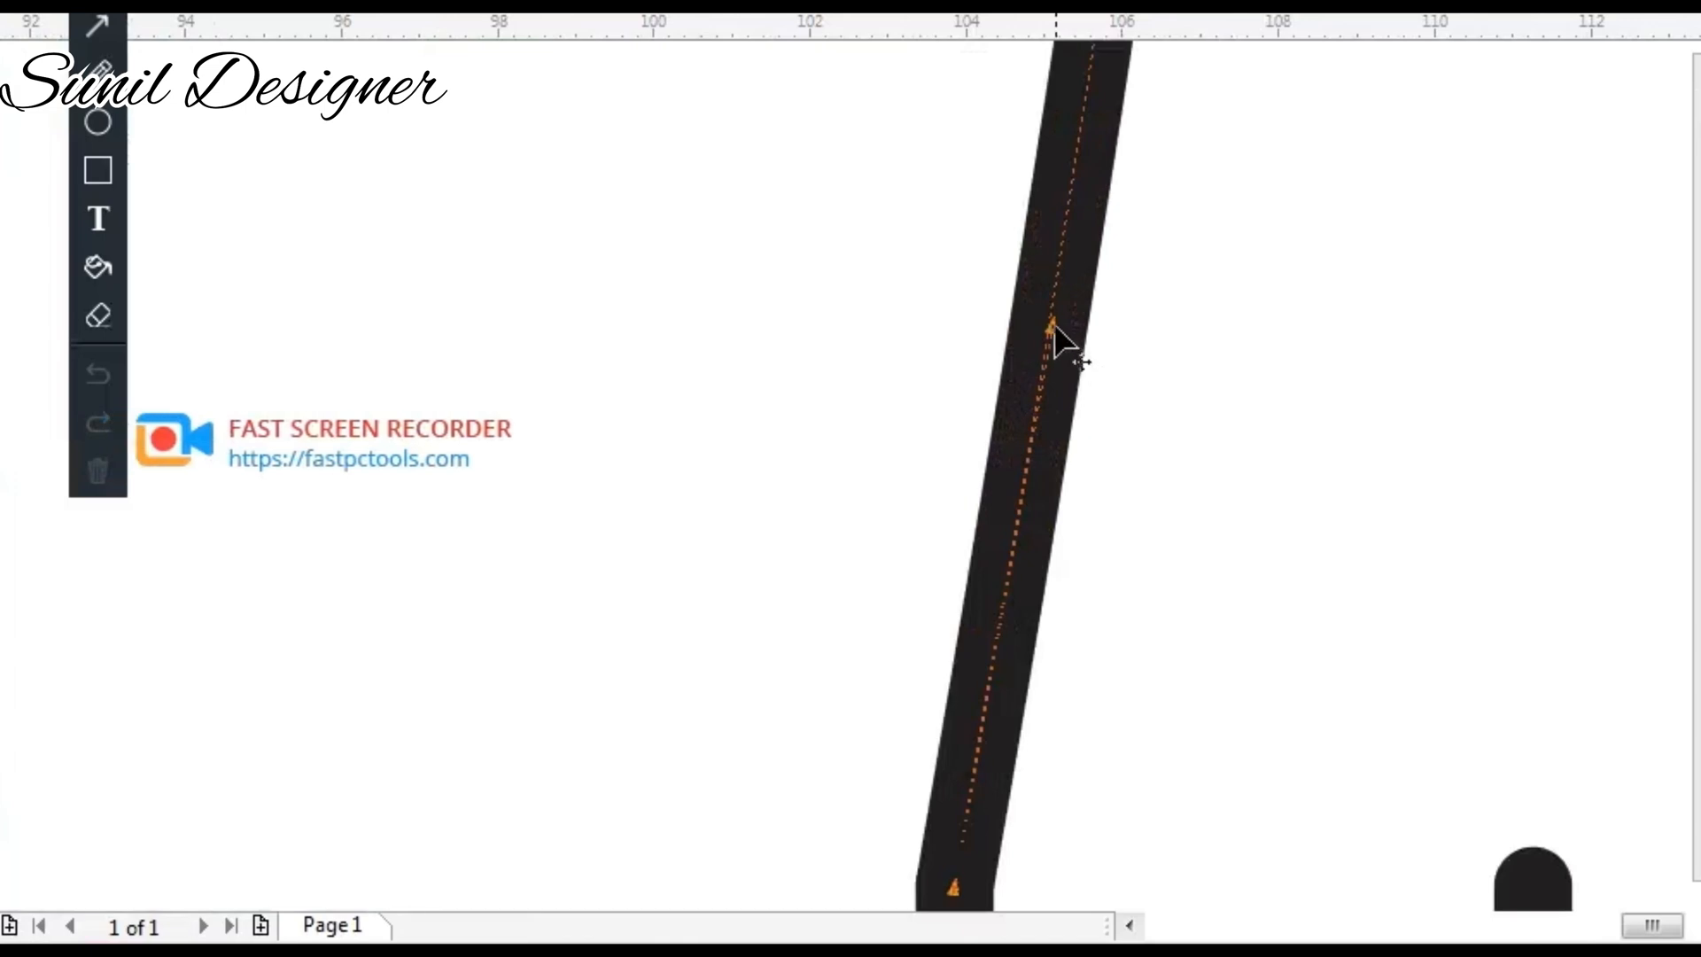
Mirror a copy of the left slanted line and attach it to the top of the right vertical line.
{"action": "scroll", "coordinate": [1052, 319], "scroll_direction": "down", "scroll_amount": 2}
{"action": "left_click_drag", "start_coordinate": [1134, 296], "coordinate": [1135, 294]}
{"action": "right_click", "coordinate": [1134, 294]}
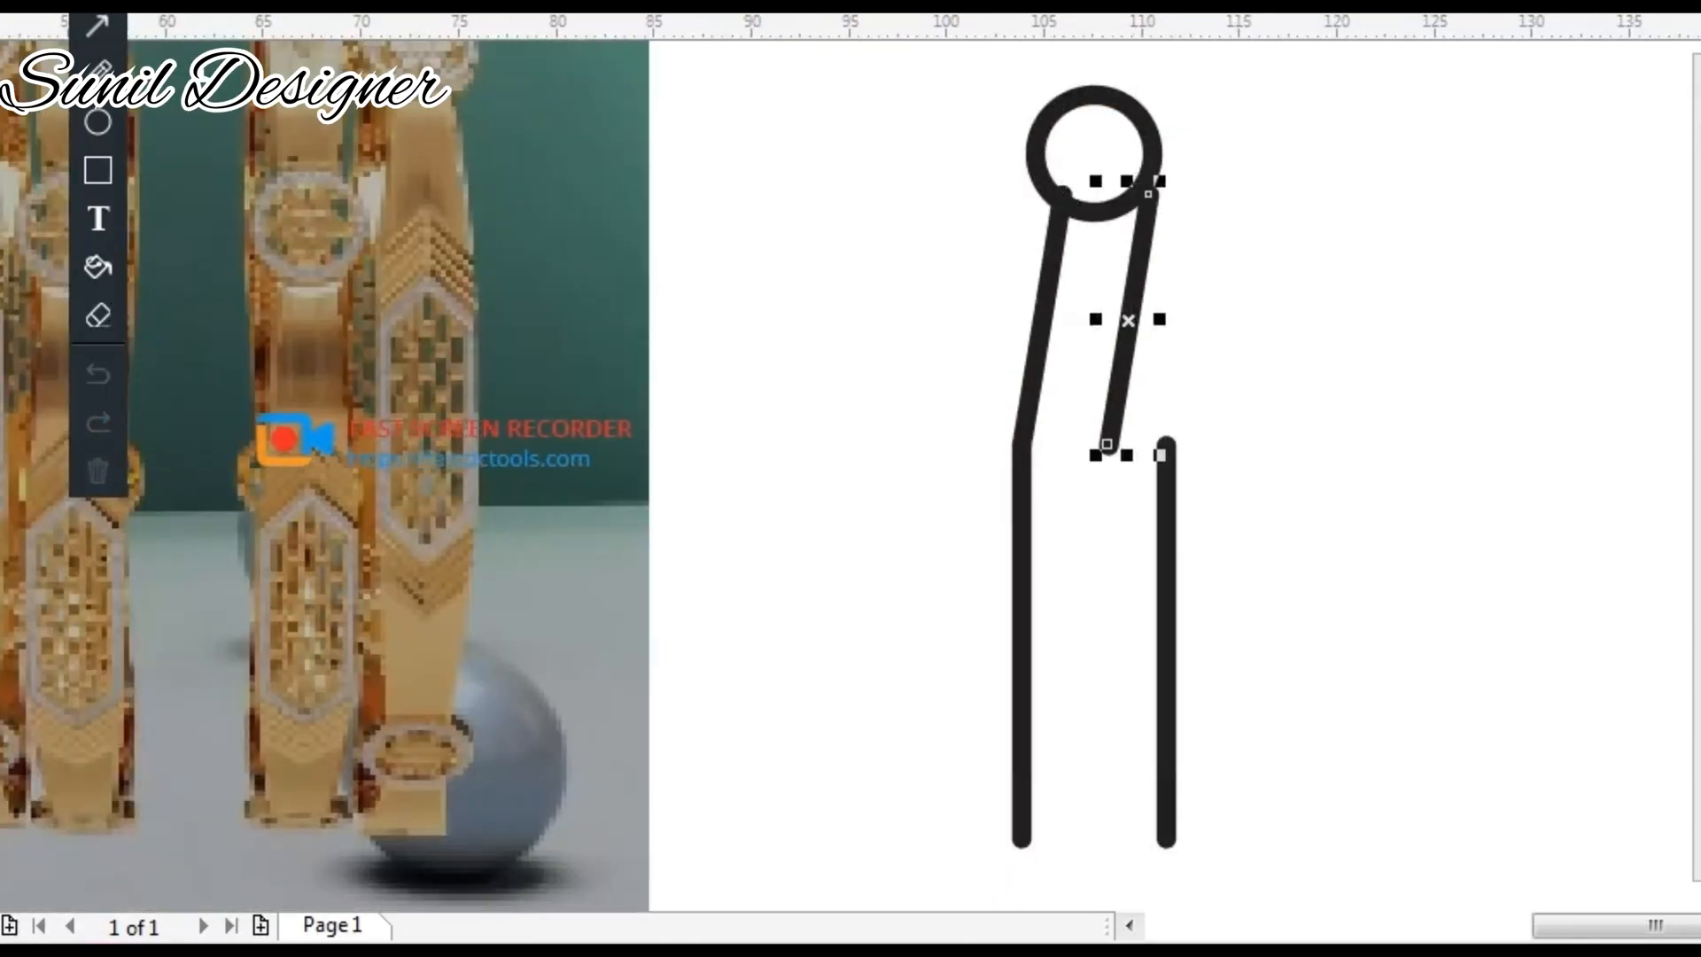
{"action": "key", "text": "ctrl+m"}
{"action": "left_click", "coordinate": [1161, 452]}
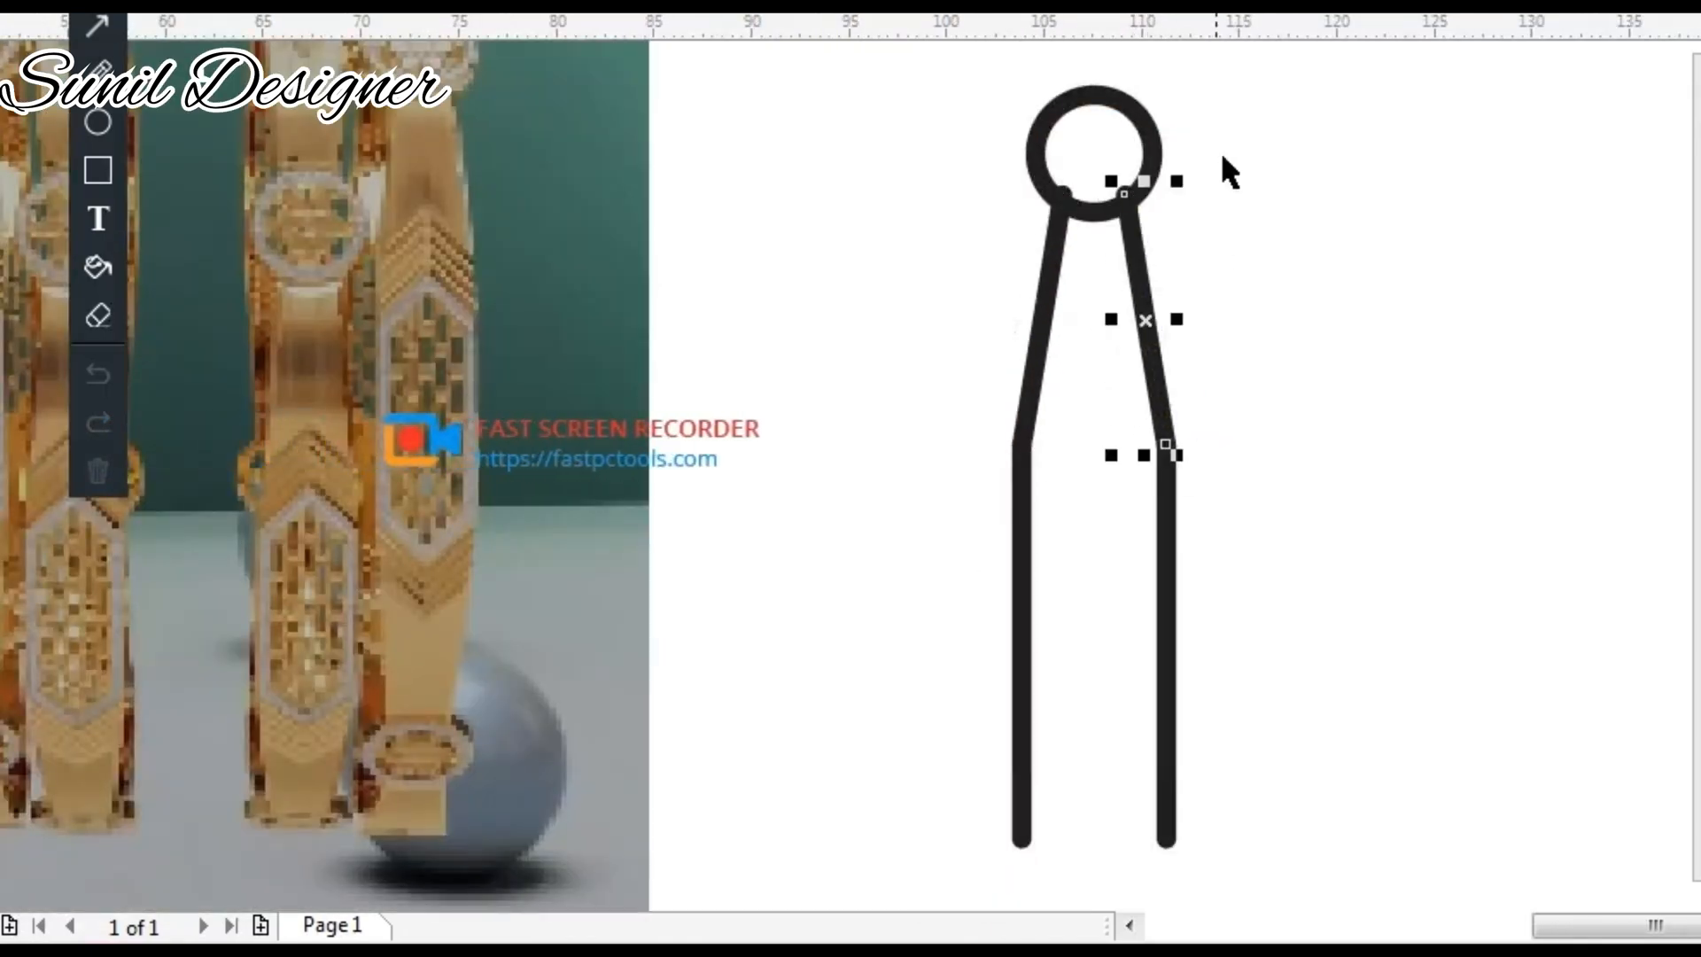
Copy both slanted lines, flip them vertically and attach them to the lower ends of the vertical lines.
{"action": "scroll", "coordinate": [1047, 155], "scroll_direction": "down", "scroll_amount": 1}
{"action": "left_click_drag", "start_coordinate": [1071, 245], "coordinate": [1219, 623]}
{"action": "right_click", "coordinate": [1071, 497]}
{"action": "key", "text": "ctrl+shift+m"}
{"action": "scroll", "coordinate": [1018, 470], "scroll_direction": "up", "scroll_amount": 2}
{"action": "left_click_drag", "start_coordinate": [1201, 512], "coordinate": [1083, 602]}
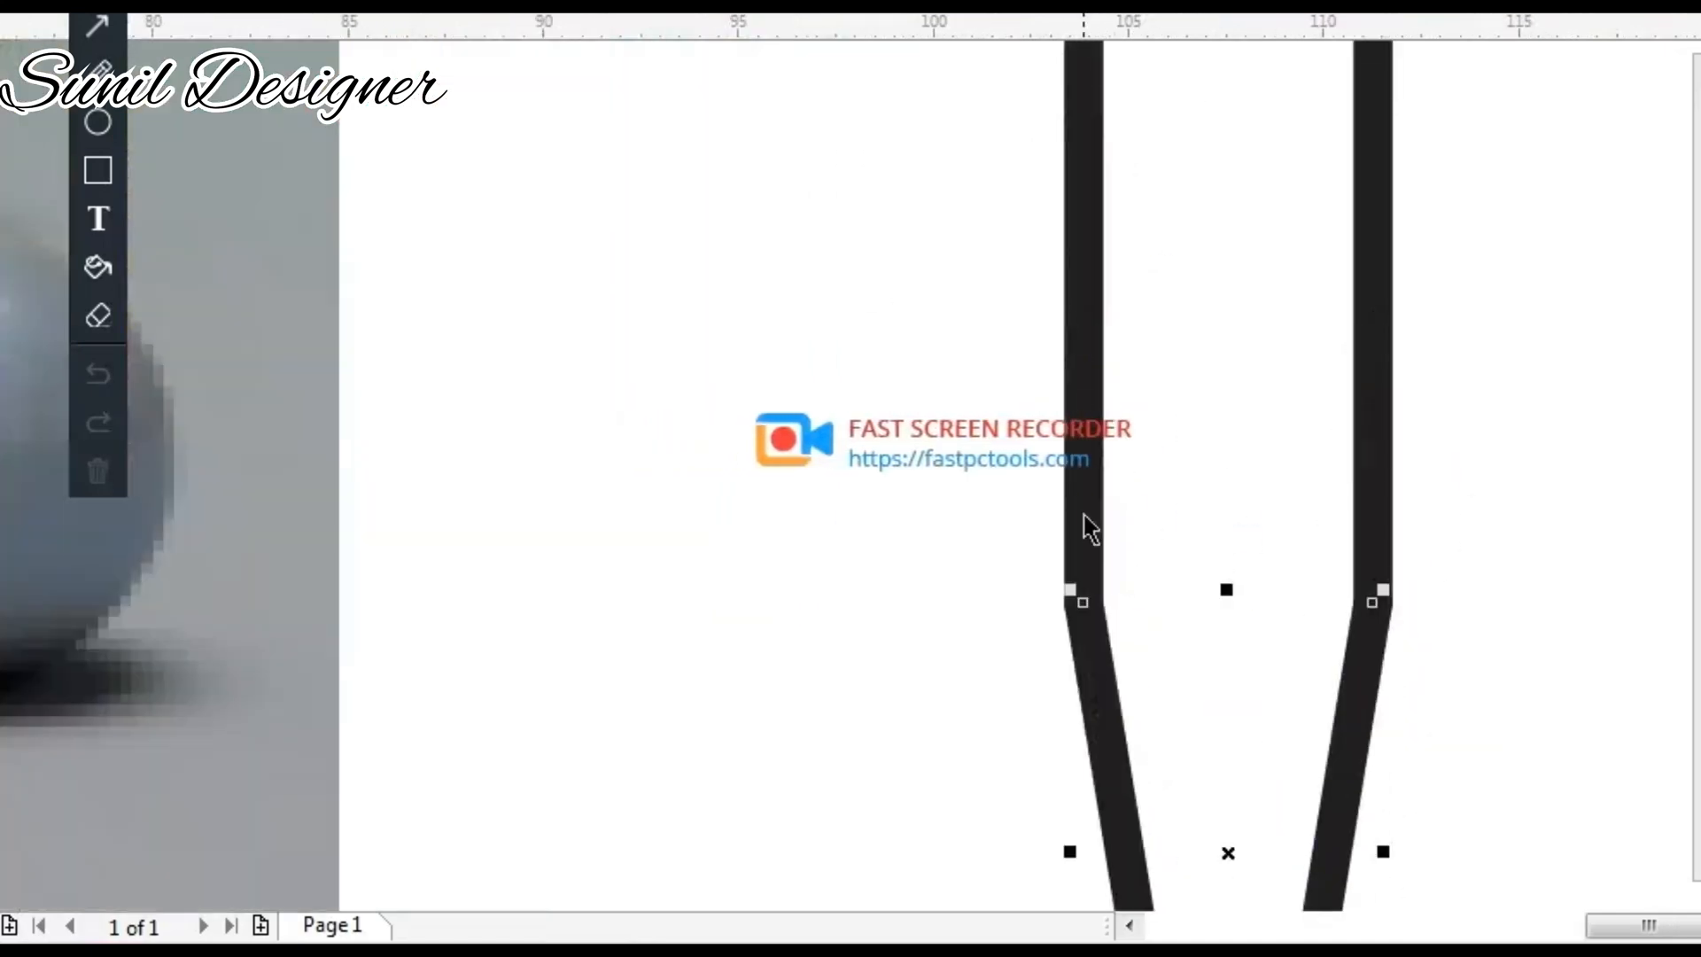
{"action": "left_click", "coordinate": [955, 504]}
{"action": "scroll", "coordinate": [955, 503], "scroll_direction": "down", "scroll_amount": 3}
Combine the straight and slanted side lines into a single outline.
{"action": "left_click", "coordinate": [1040, 167]}
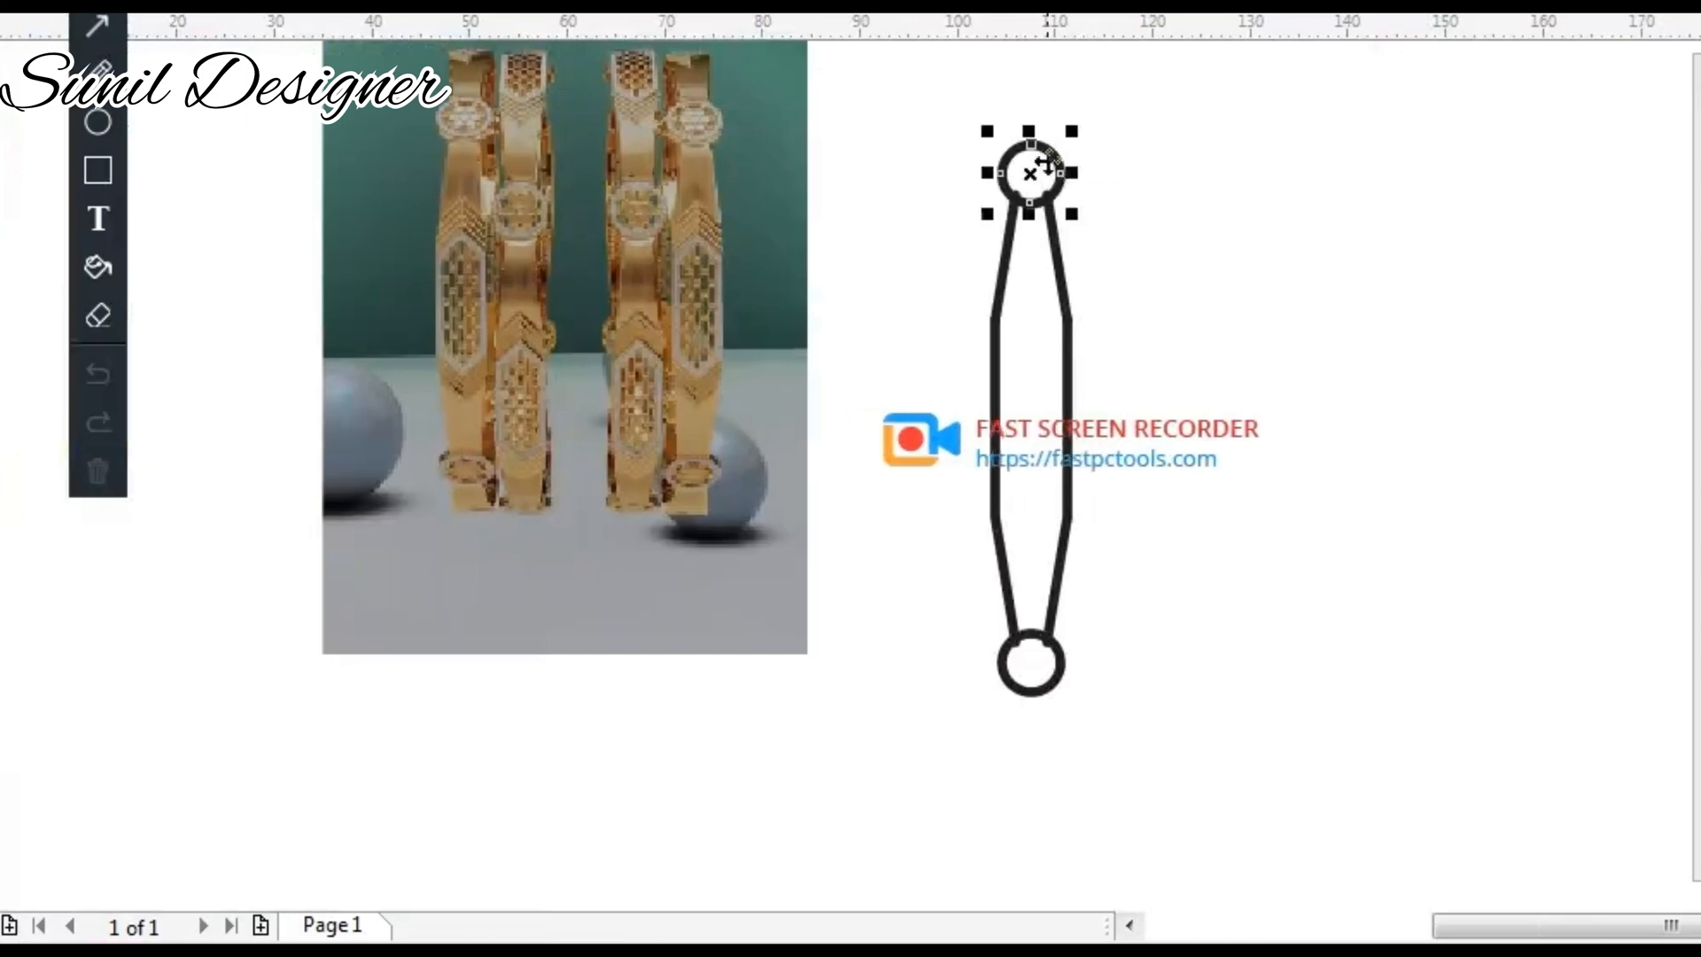
{"action": "left_click", "coordinate": [1070, 319]}
{"action": "left_click", "coordinate": [1069, 435], "text": "shift"}
{"action": "left_click", "coordinate": [1062, 567], "text": "shift"}
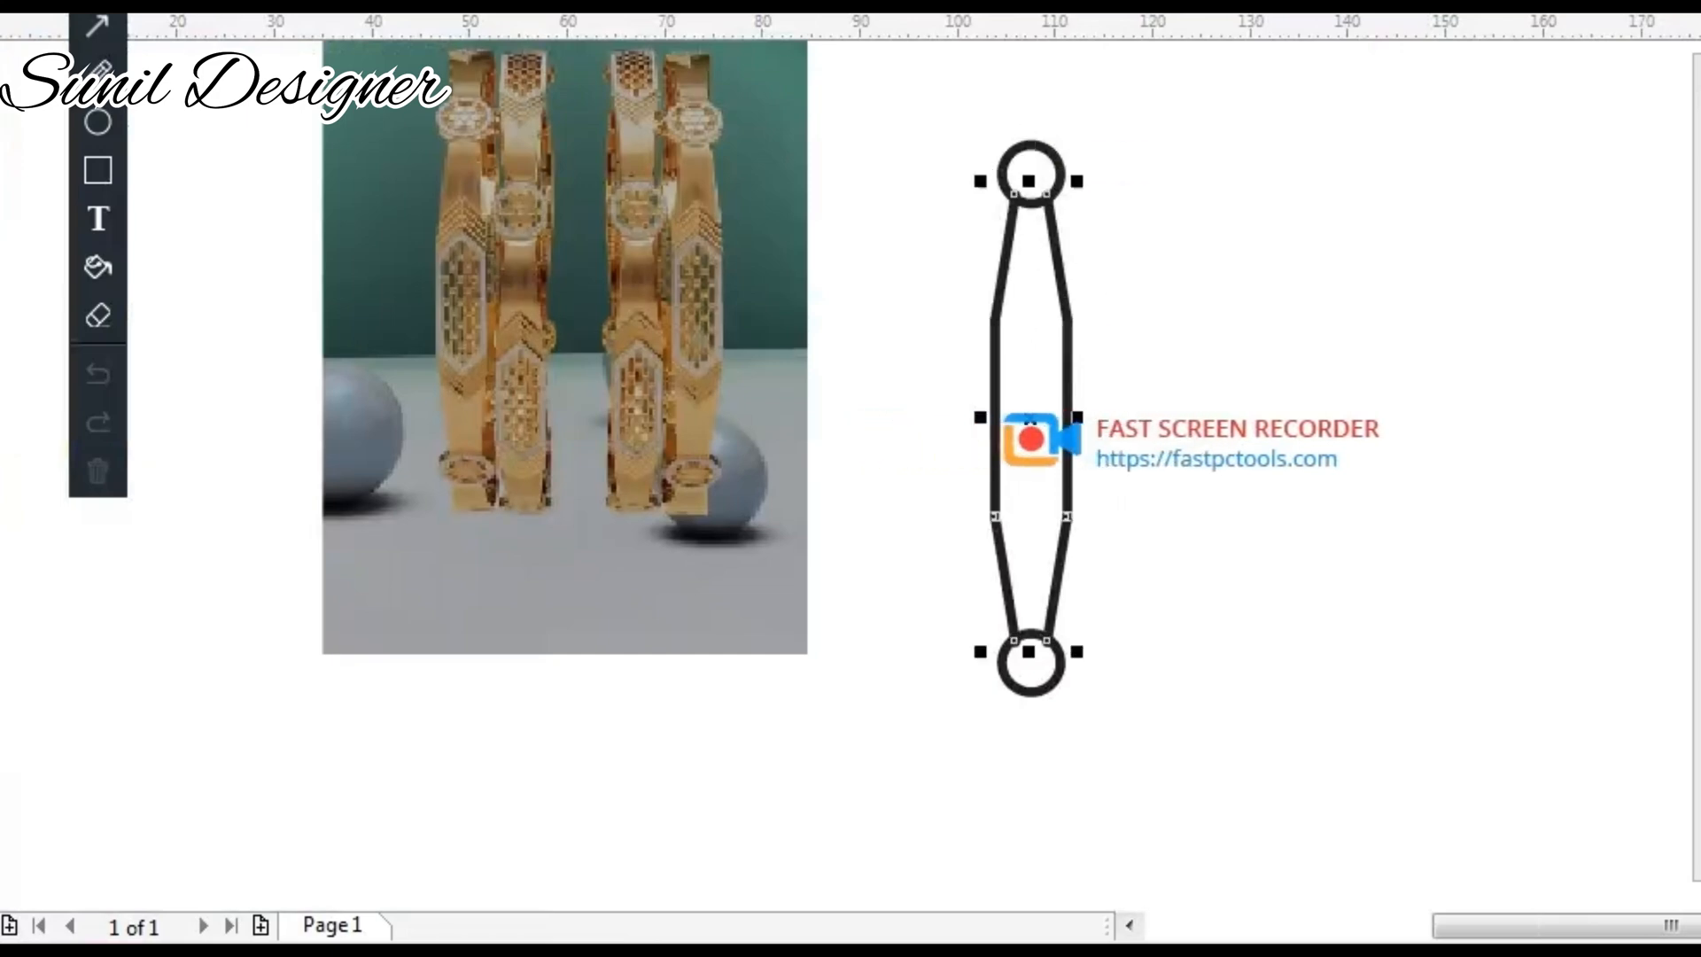
{"action": "key", "text": "ctrl+l"}
{"action": "left_click", "coordinate": [1146, 125]}
{"action": "key", "text": "ctrl+a"}
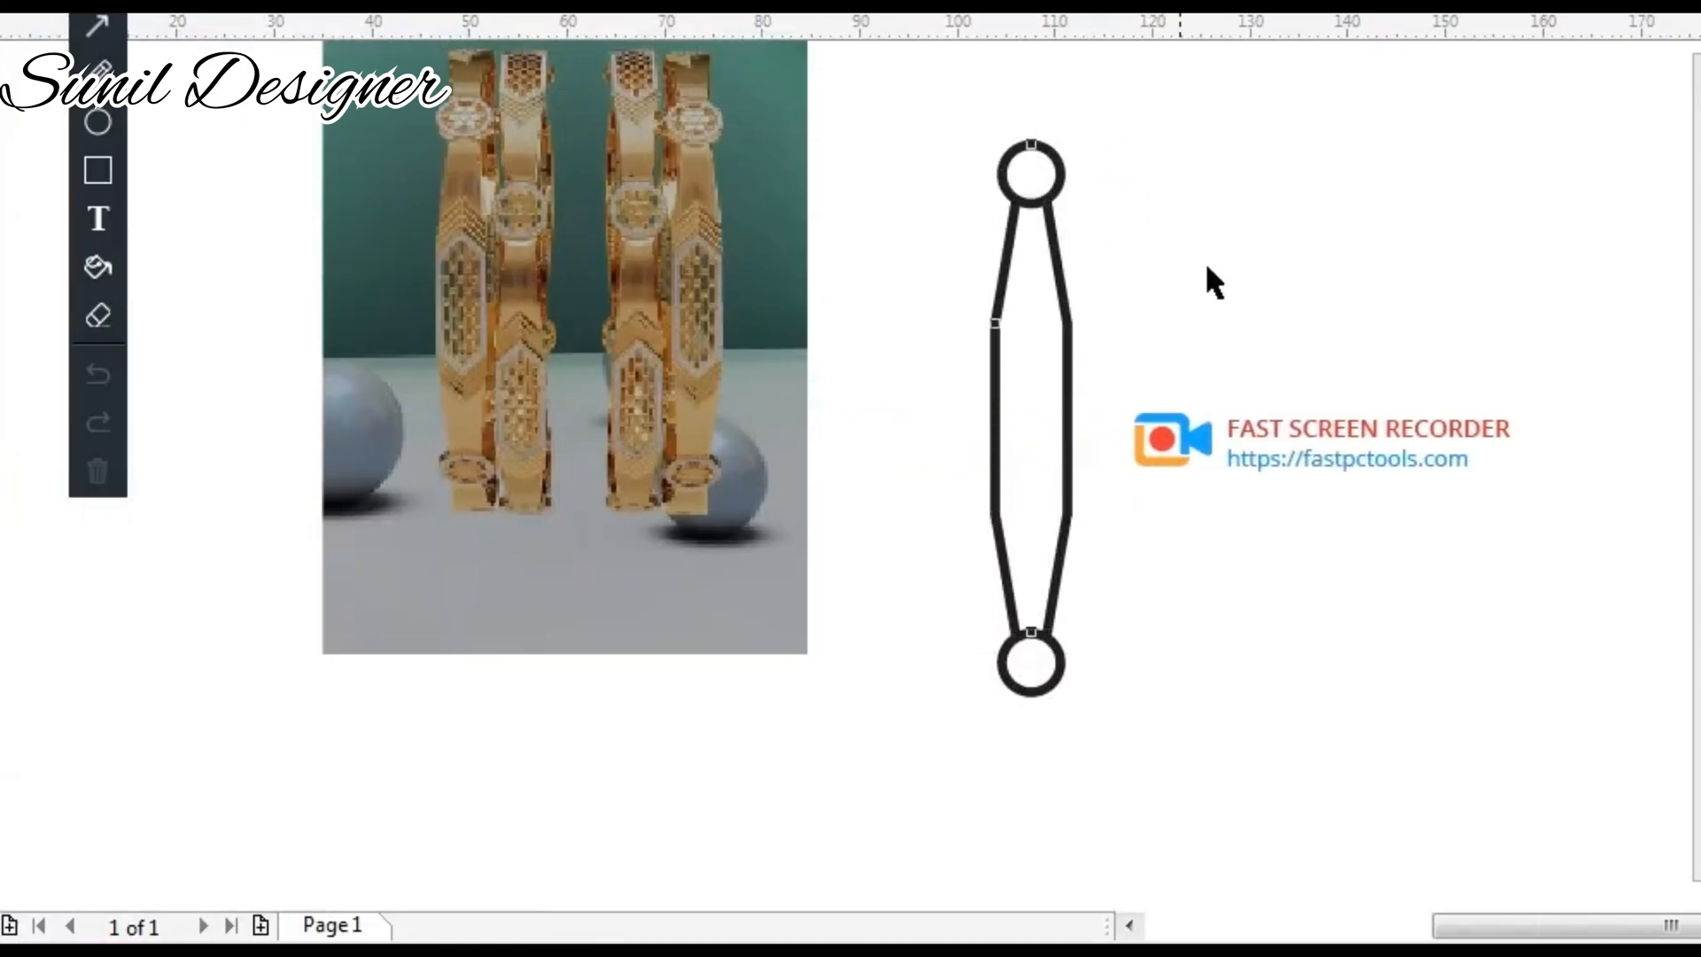
{"action": "key", "text": "e"}
{"action": "key", "text": "ctrl+z"}
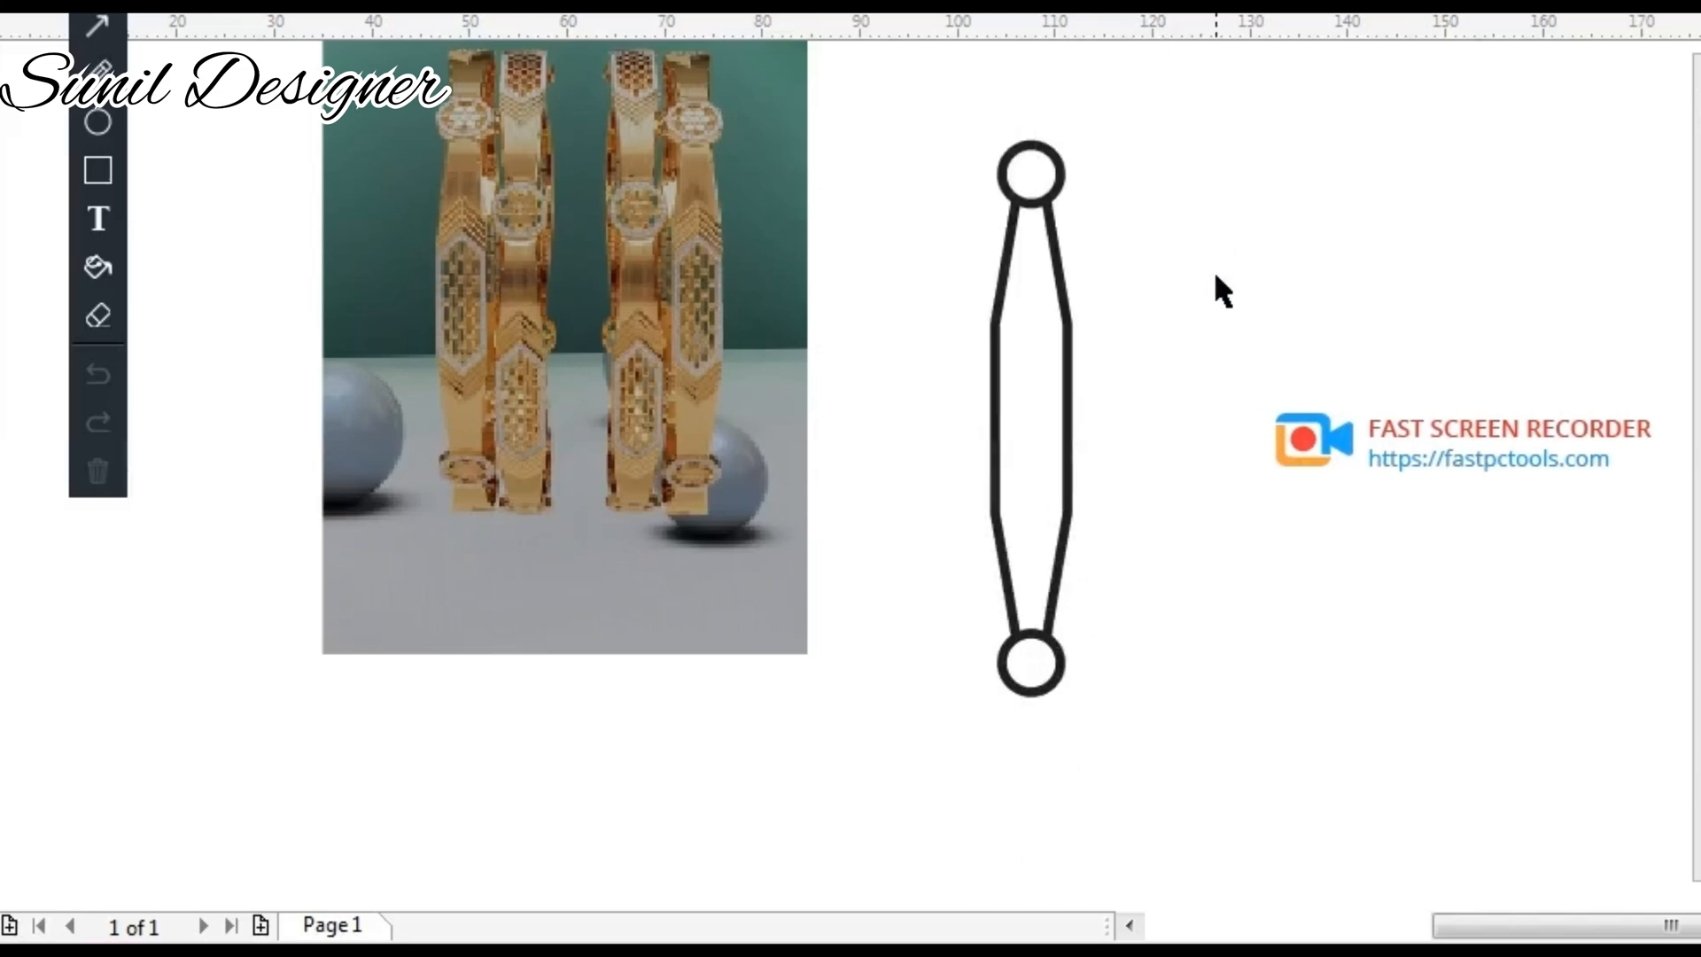
Remove the lower circle so the motif keeps only the upper circle and the side lines.
{"action": "left_click", "coordinate": [1053, 193]}
{"action": "left_click", "coordinate": [1044, 650], "text": "shift"}
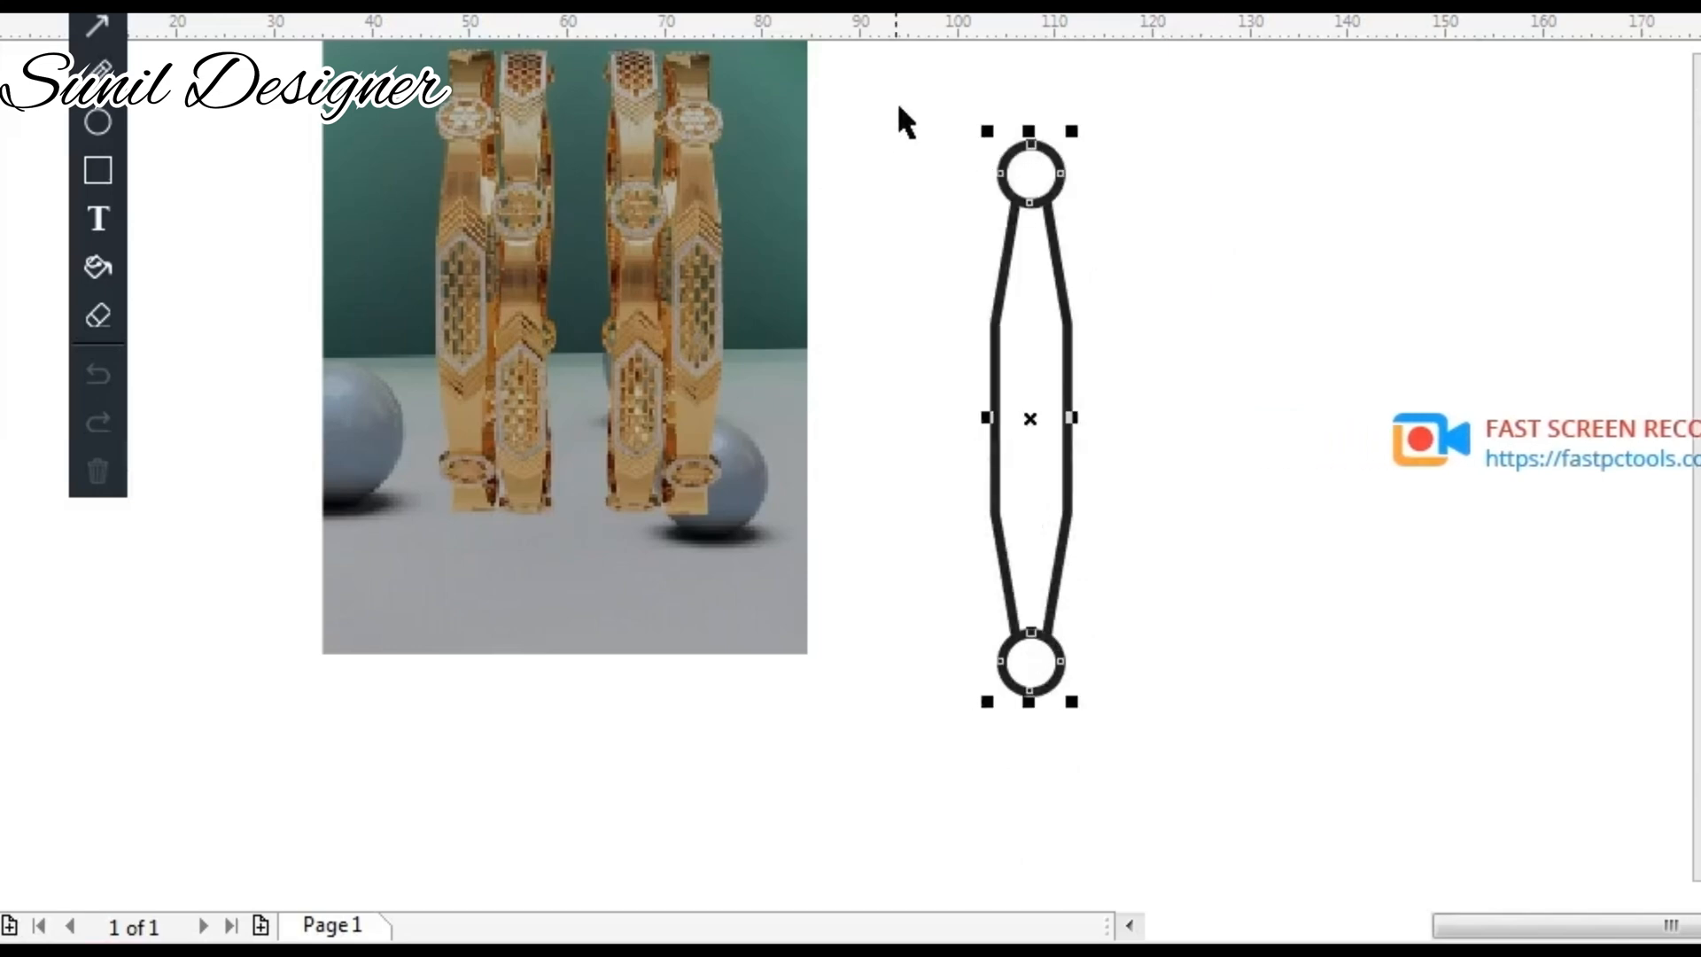
{"action": "left_click", "coordinate": [1189, 354]}
{"action": "left_click", "coordinate": [1030, 691]}
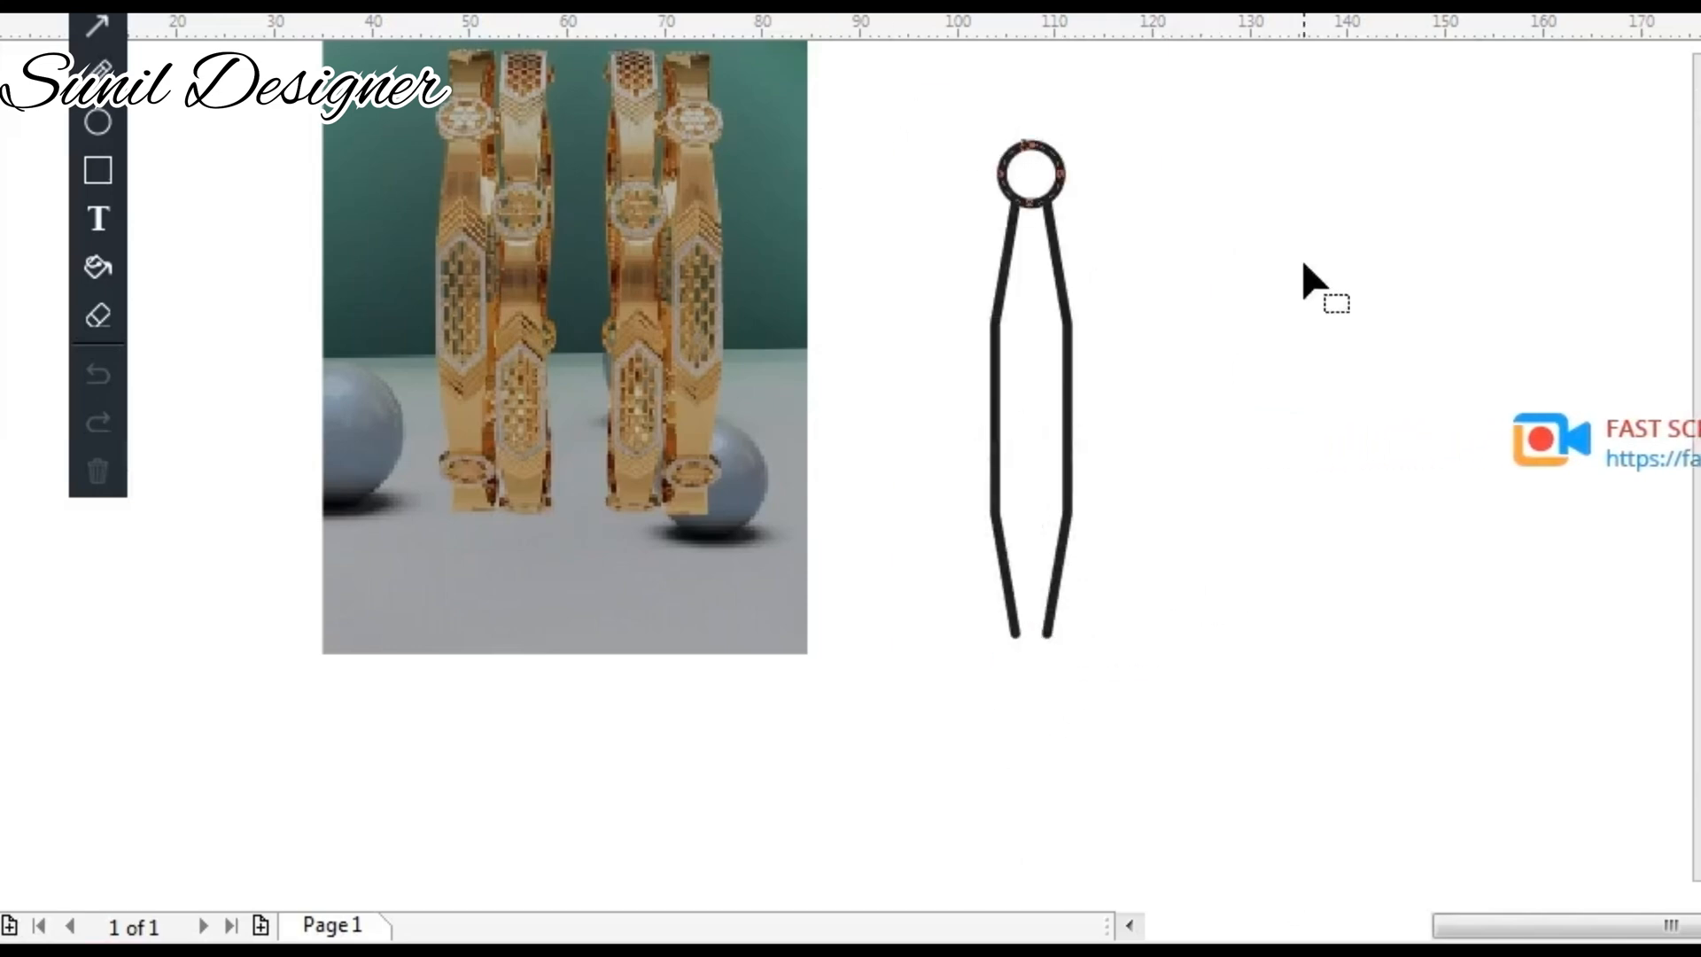
Copy the motif about 50 mm to the side and repeat it into a vertical chain of three, about 50 mm apart.
{"action": "scroll", "coordinate": [927, 210], "scroll_direction": "down", "scroll_amount": 1}
{"action": "left_click_drag", "start_coordinate": [921, 151], "coordinate": [1128, 516]}
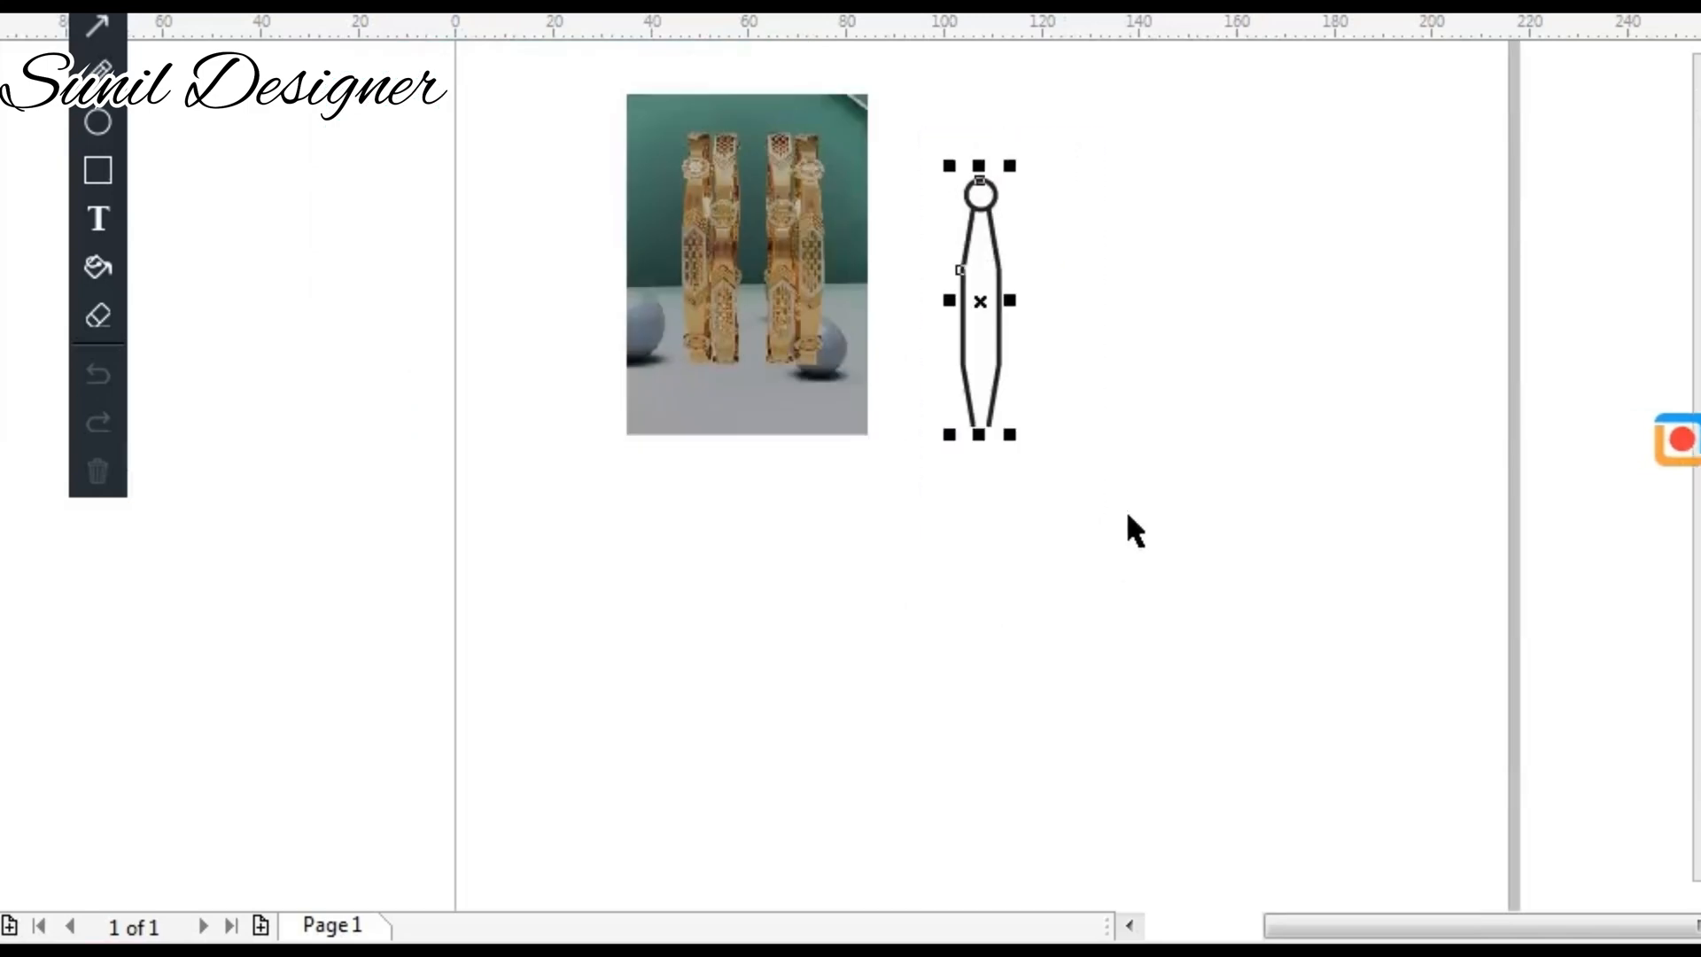
{"action": "key", "text": "ctrl+d"}
{"action": "key", "text": "ctrl+d"}
{"action": "key", "text": "ctrl+d"}
{"action": "scroll", "coordinate": [1128, 517], "scroll_direction": "down", "scroll_amount": 1}
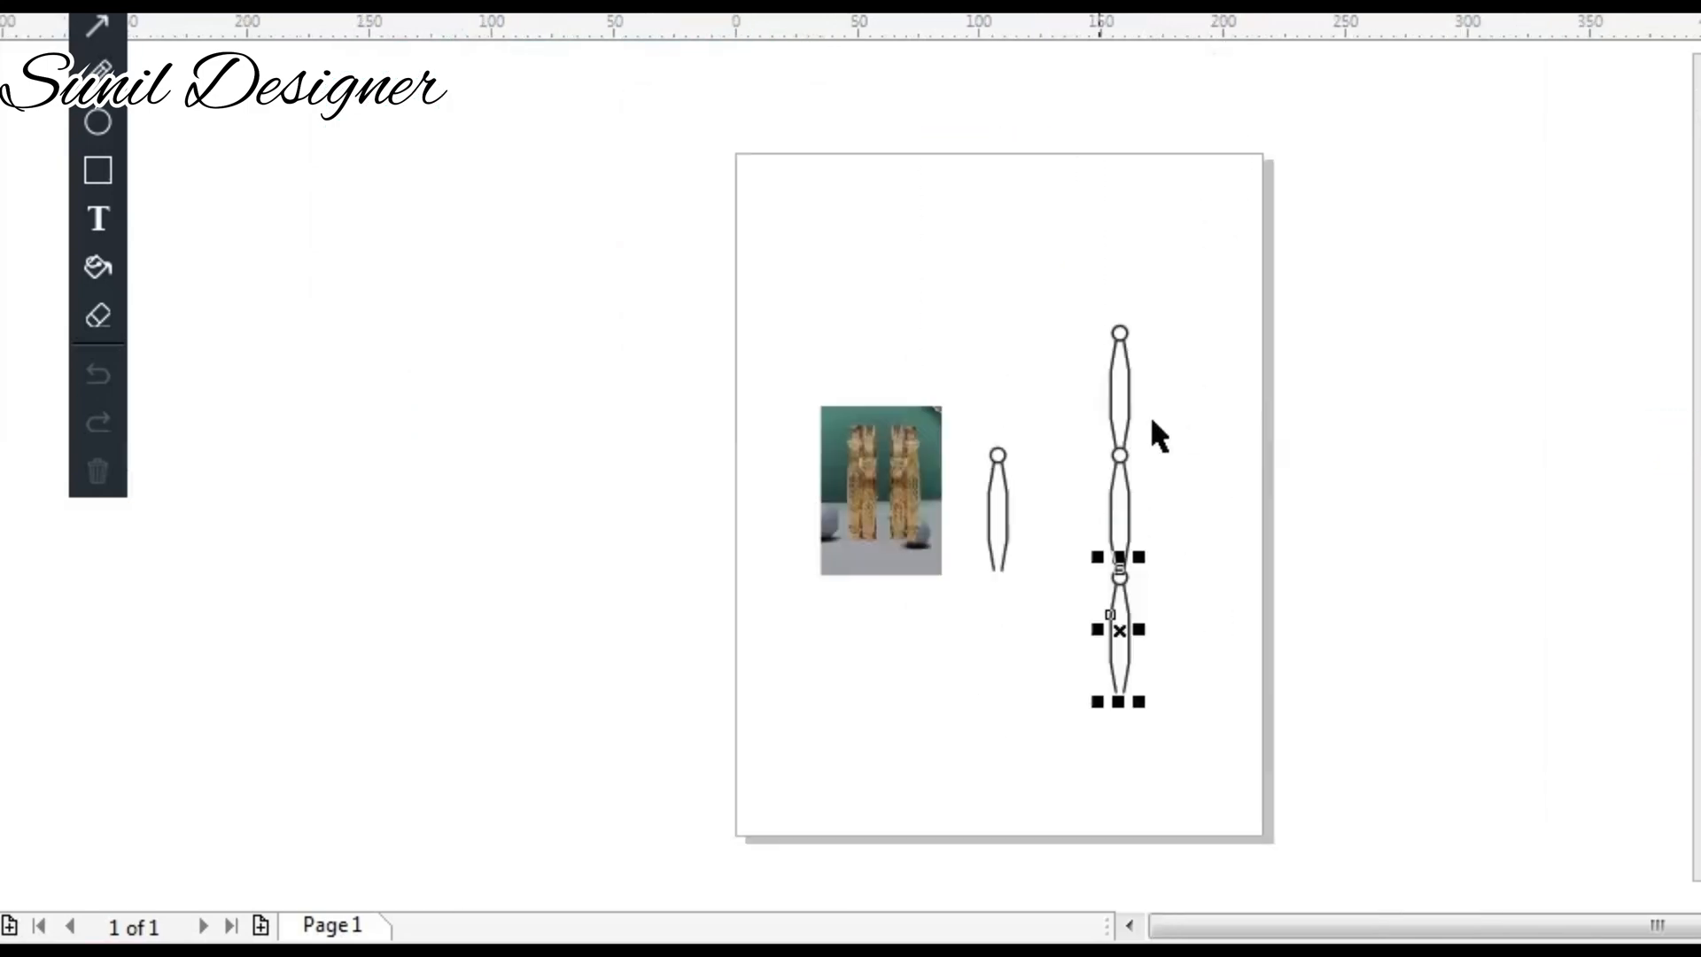
Add a green contour around the three-motif chain and cut its outer sides at the circles.
{"action": "left_click_drag", "start_coordinate": [1075, 220], "coordinate": [1187, 714]}
{"action": "scroll", "coordinate": [1116, 501], "scroll_direction": "up", "scroll_amount": 1}
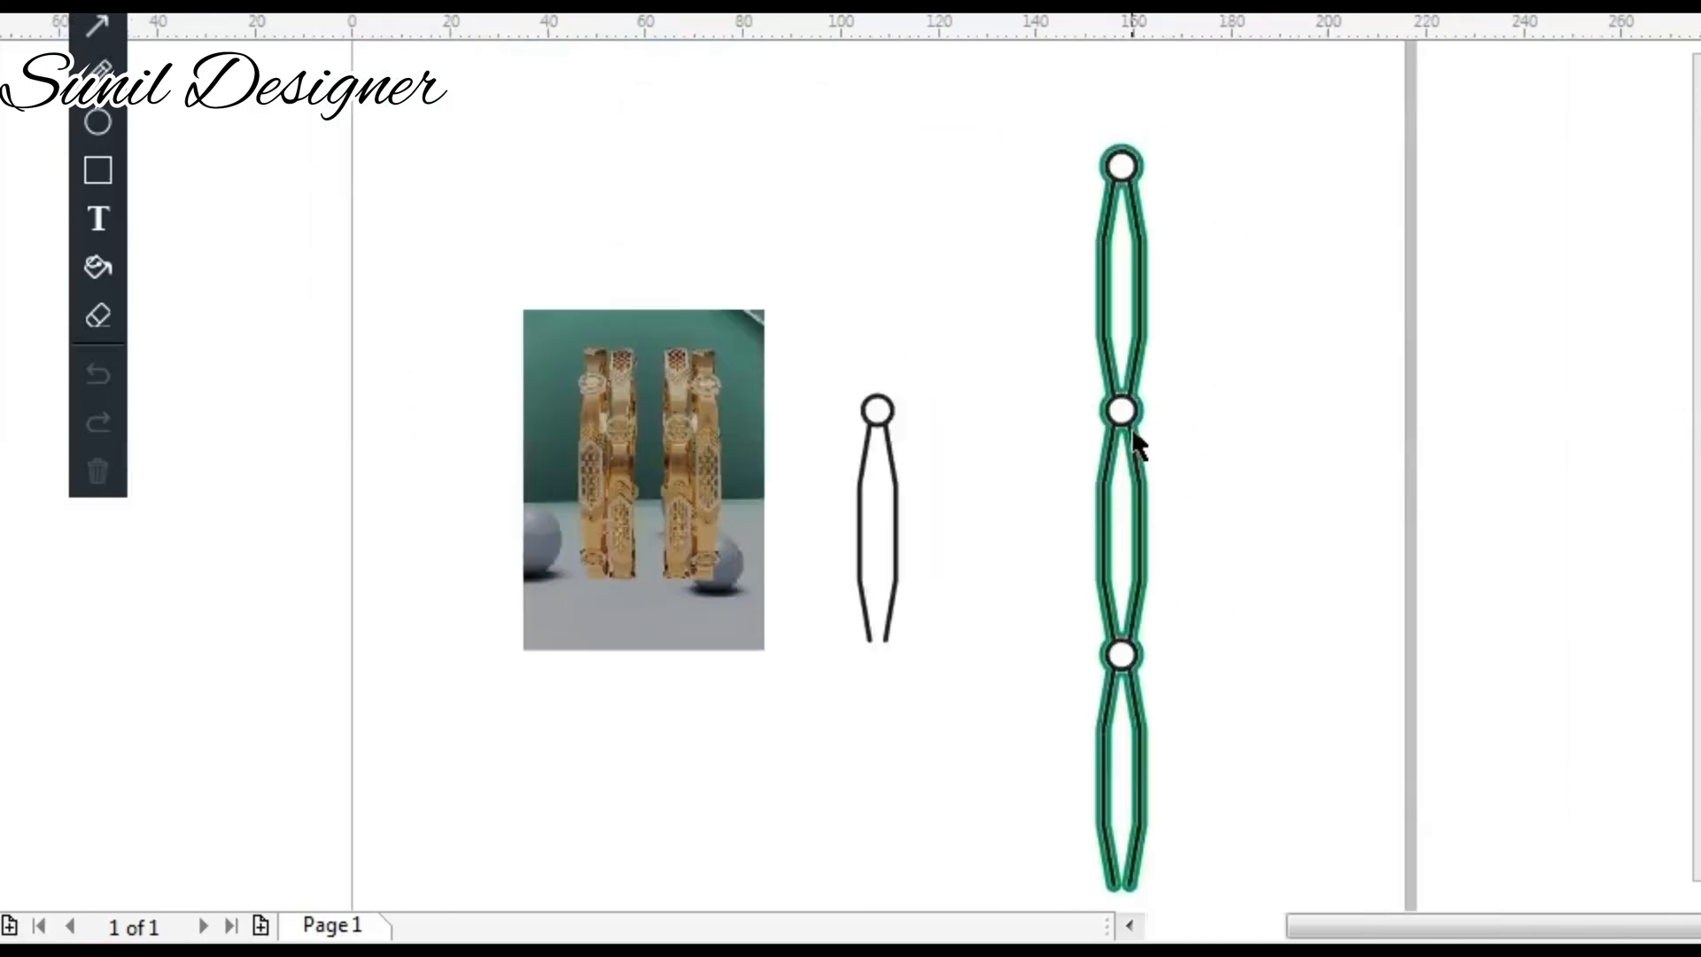
{"action": "scroll", "coordinate": [1133, 430], "scroll_direction": "up", "scroll_amount": 2}
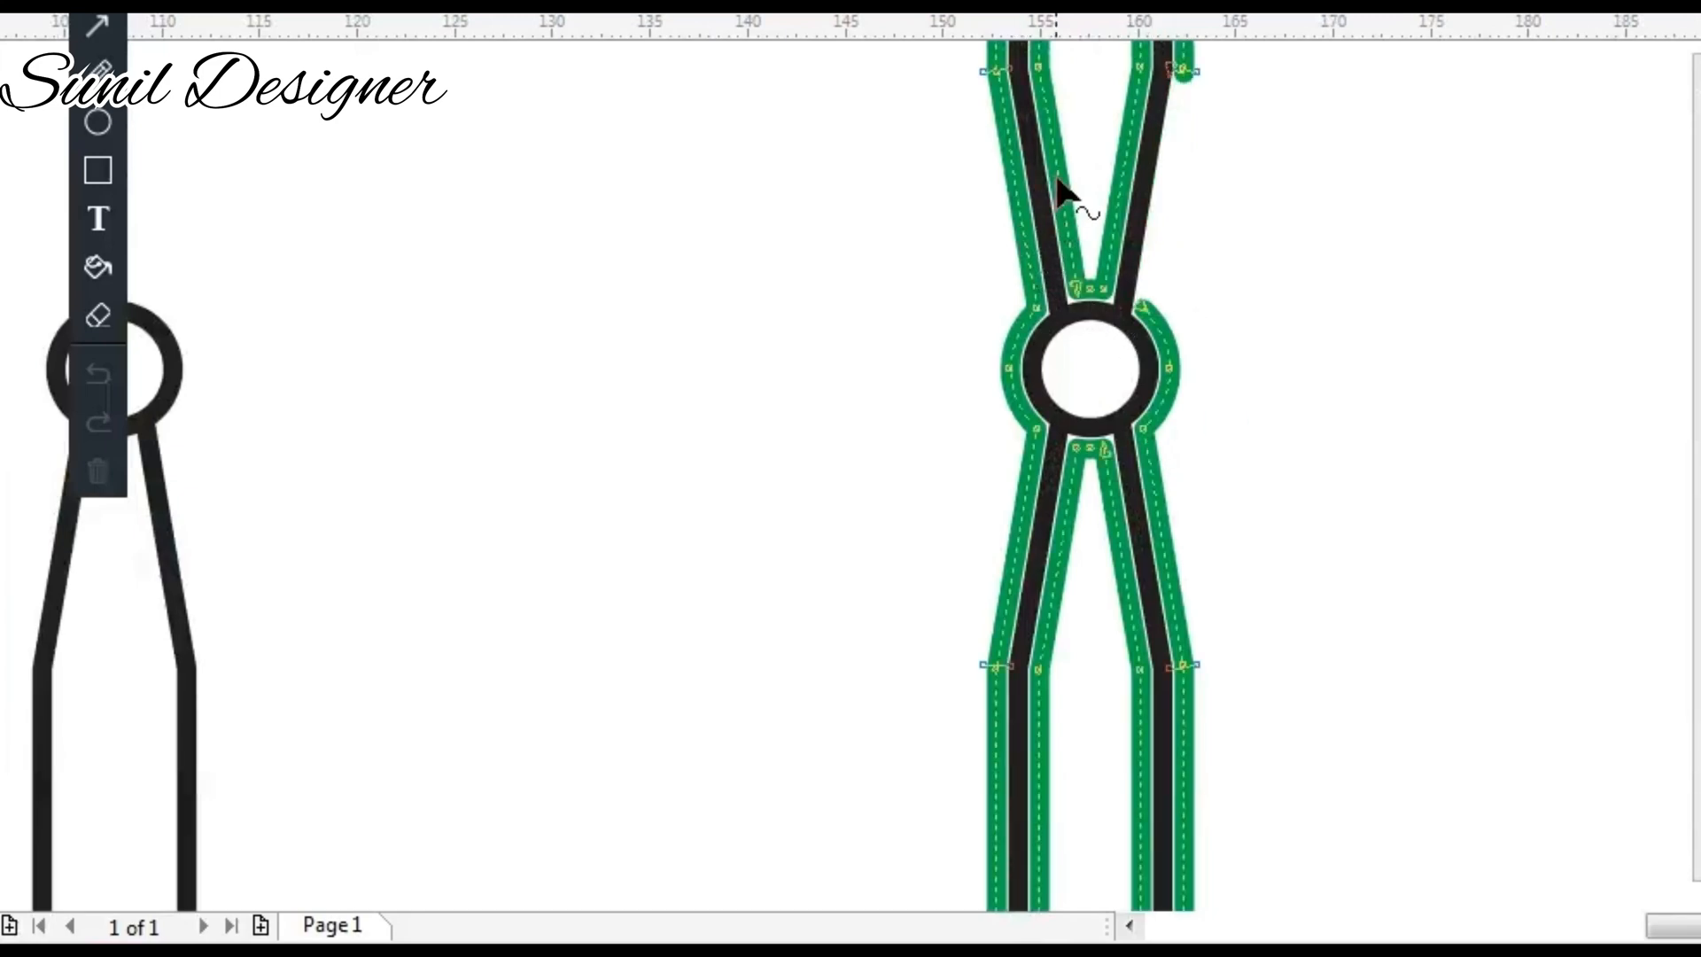
{"action": "scroll", "coordinate": [1063, 189], "scroll_direction": "down", "scroll_amount": 1}
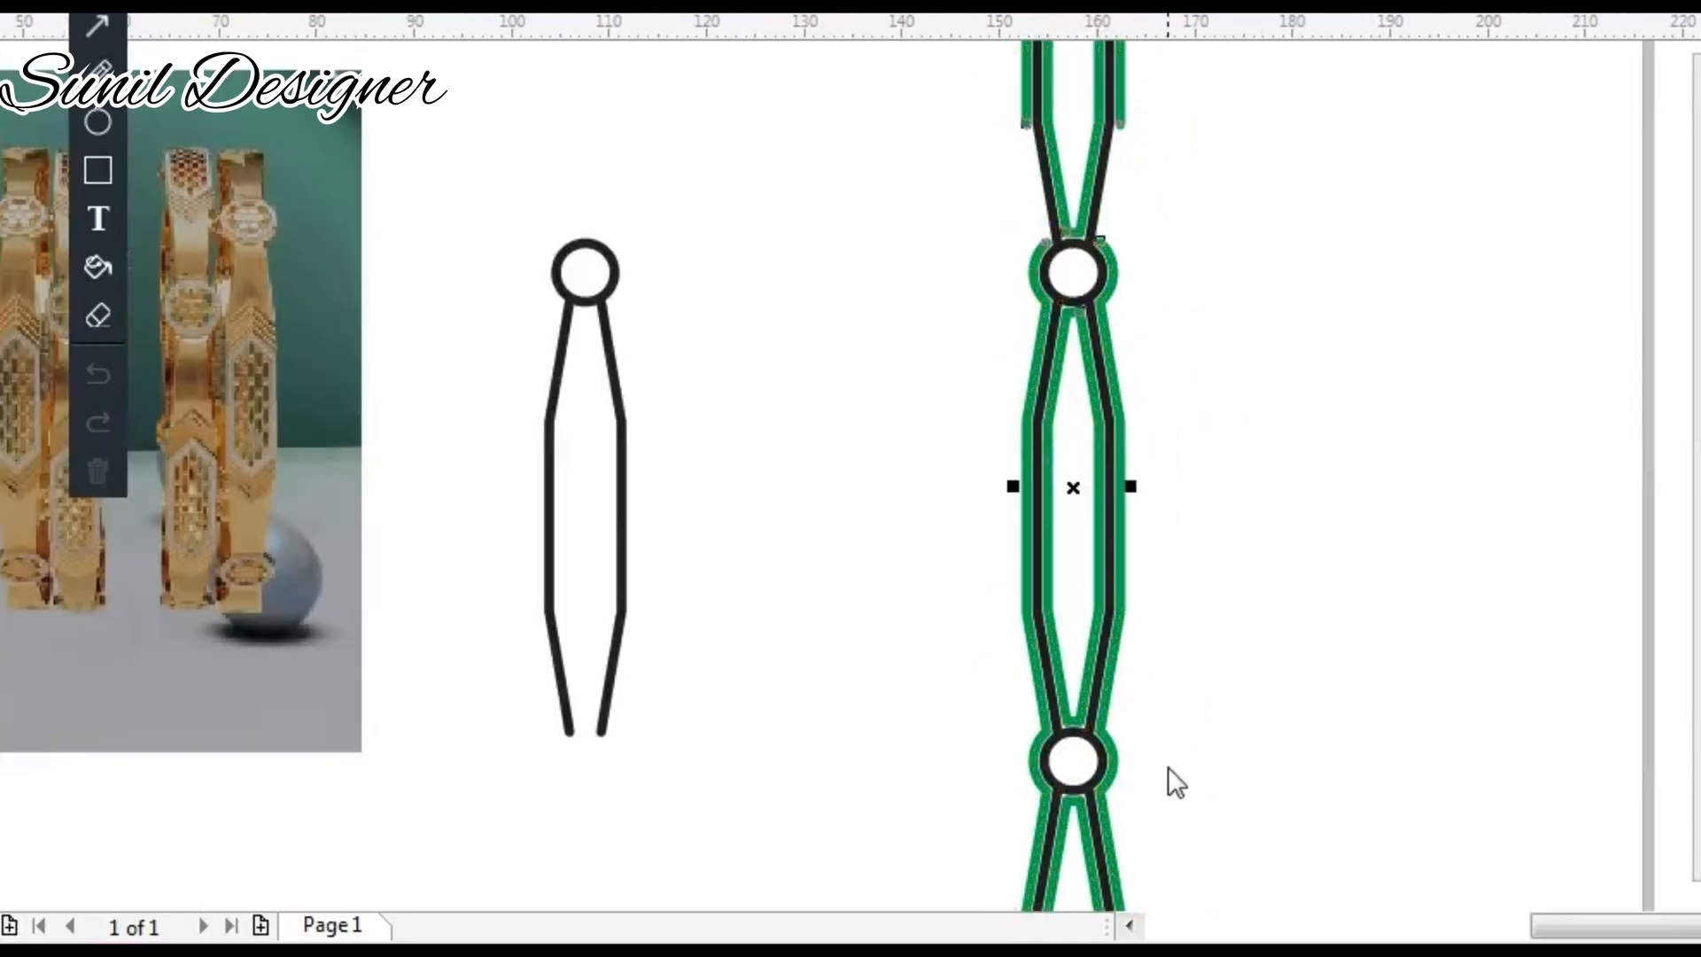
{"action": "scroll", "coordinate": [1118, 739], "scroll_direction": "up", "scroll_amount": 1}
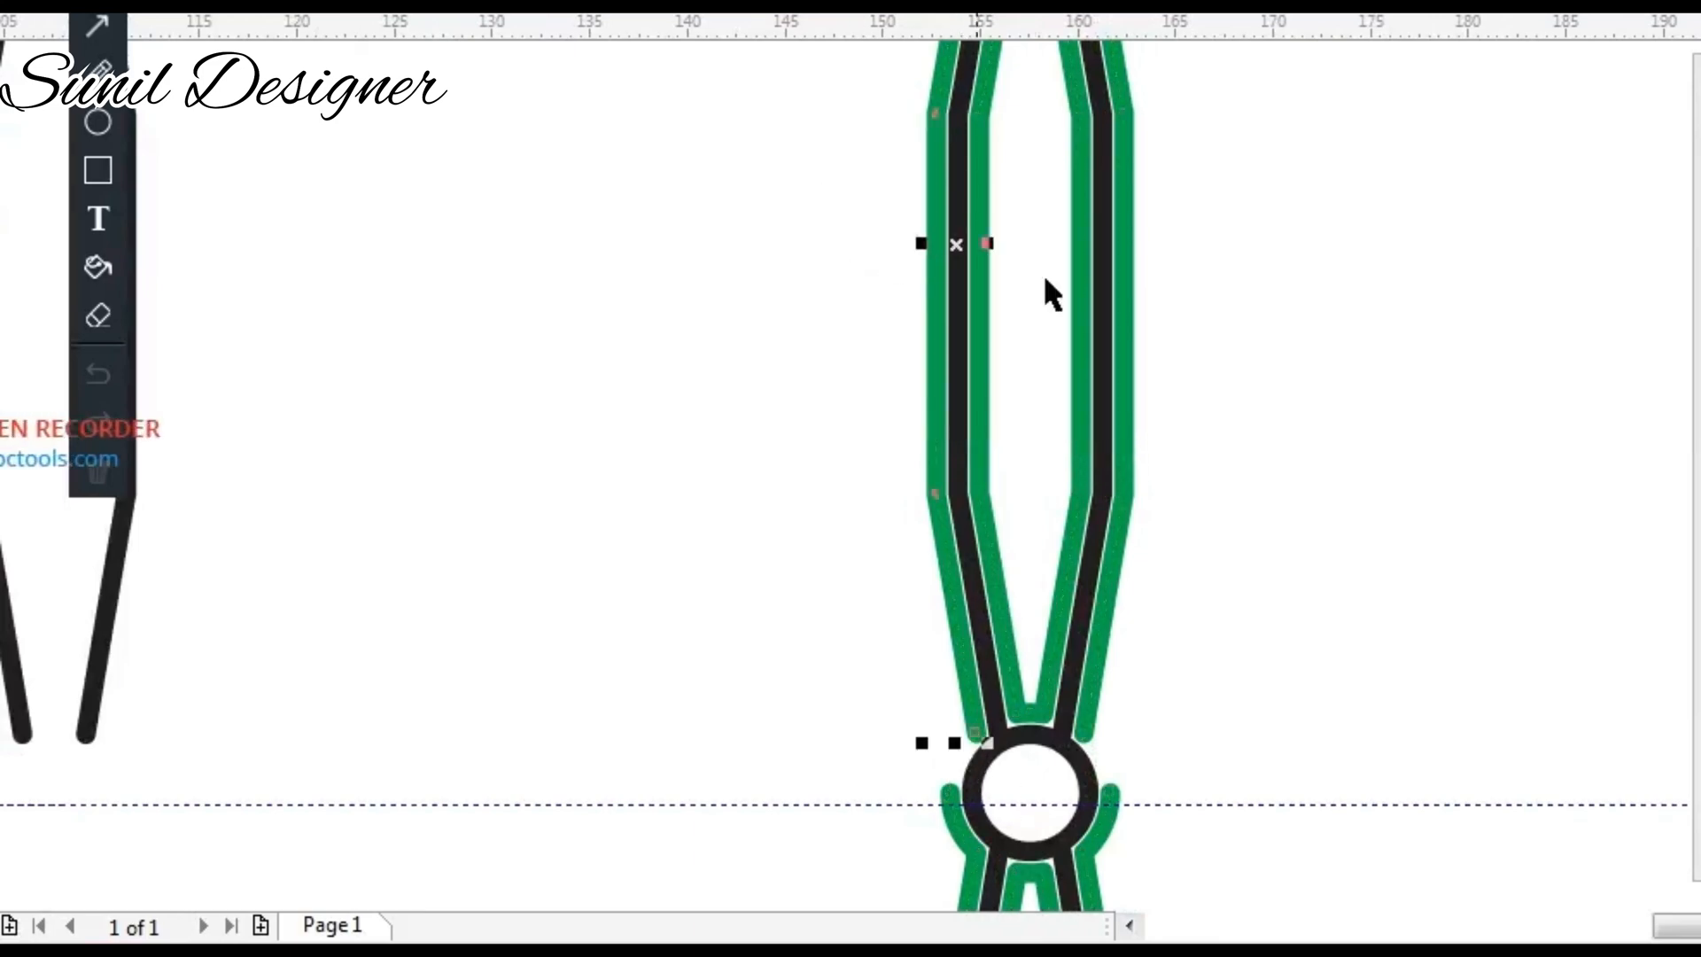
Move the cut outer green contours onto the original motif and delete the remaining chain.
{"action": "left_click_drag", "start_coordinate": [1124, 264], "coordinate": [147, 264]}
{"action": "scroll", "coordinate": [1119, 402], "scroll_direction": "down", "scroll_amount": 3}
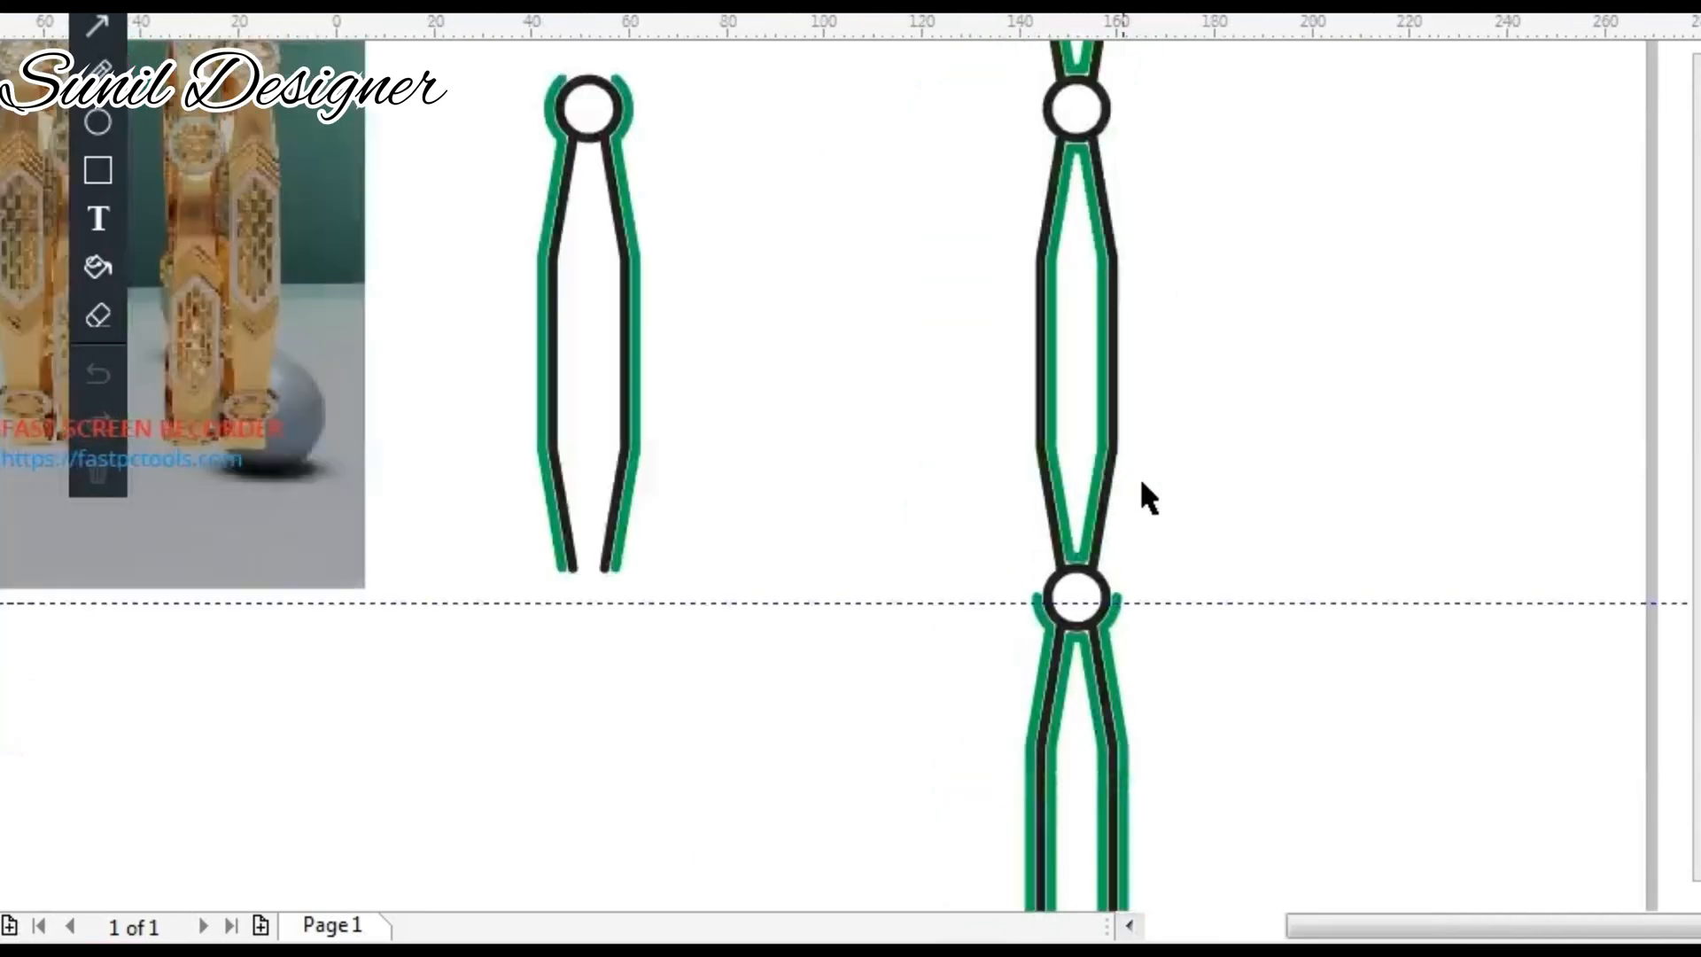
{"action": "left_click_drag", "start_coordinate": [1056, 156], "coordinate": [1221, 820]}
{"action": "key", "text": "Delete"}
{"action": "scroll", "coordinate": [940, 292], "scroll_direction": "up", "scroll_amount": 2}
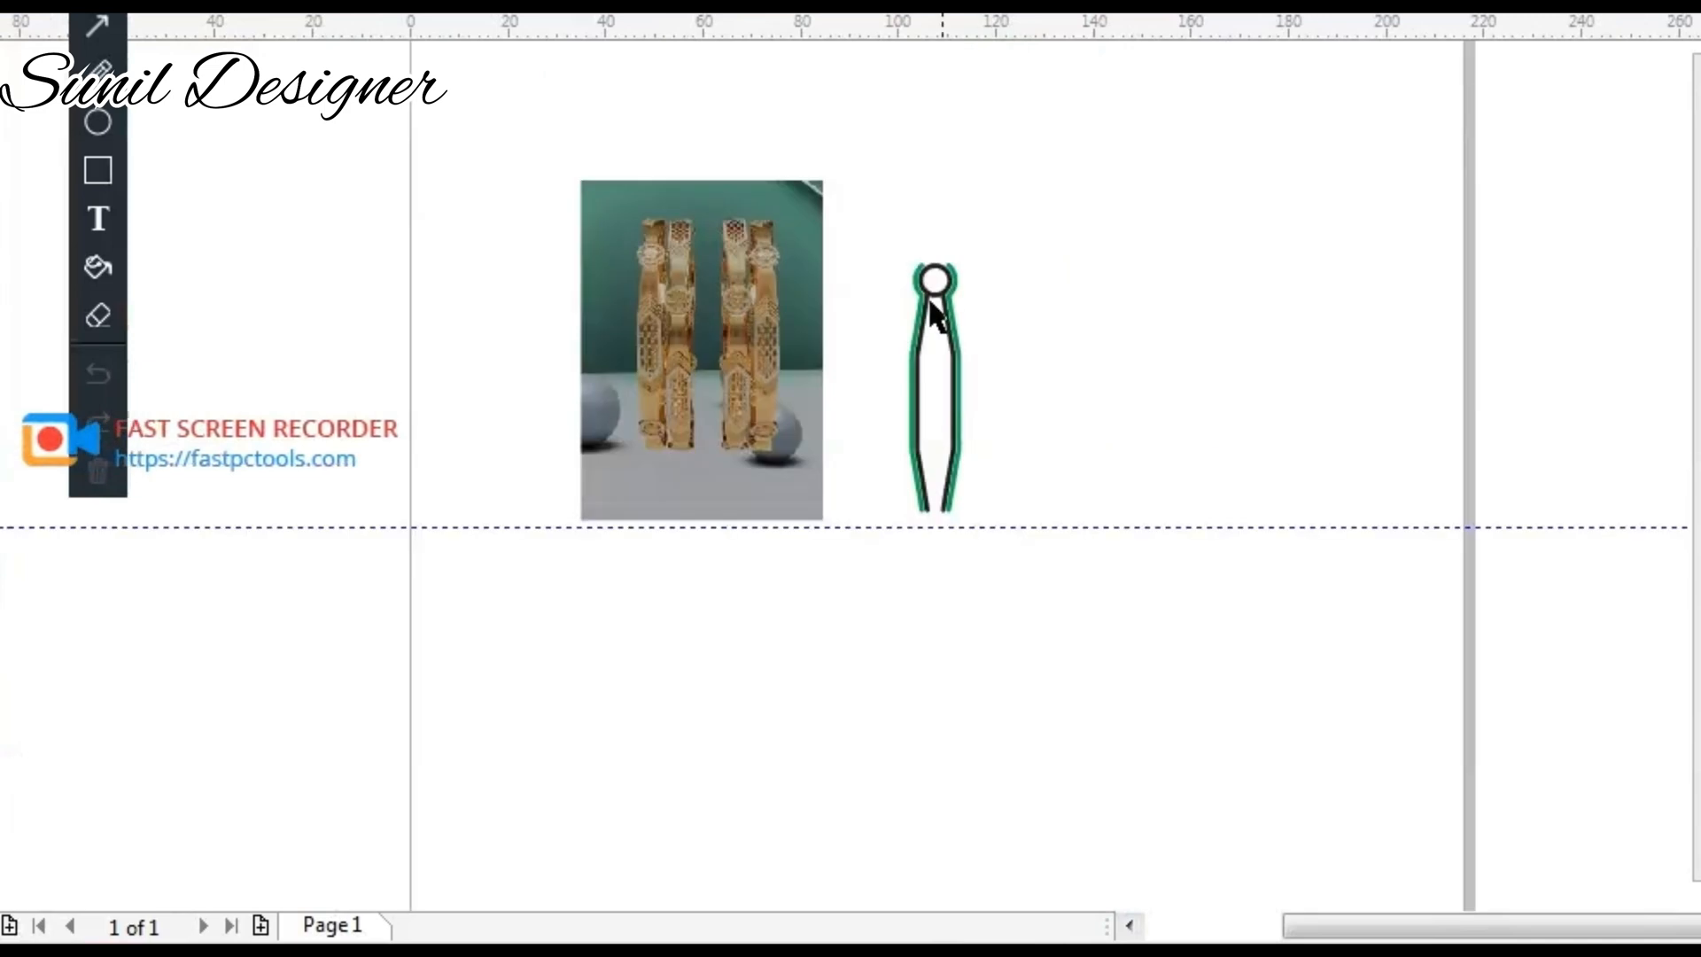
Remove the black slanted lines and create copies of the two black vertical lines rotated 45 degrees.
{"action": "left_click", "coordinate": [972, 350]}
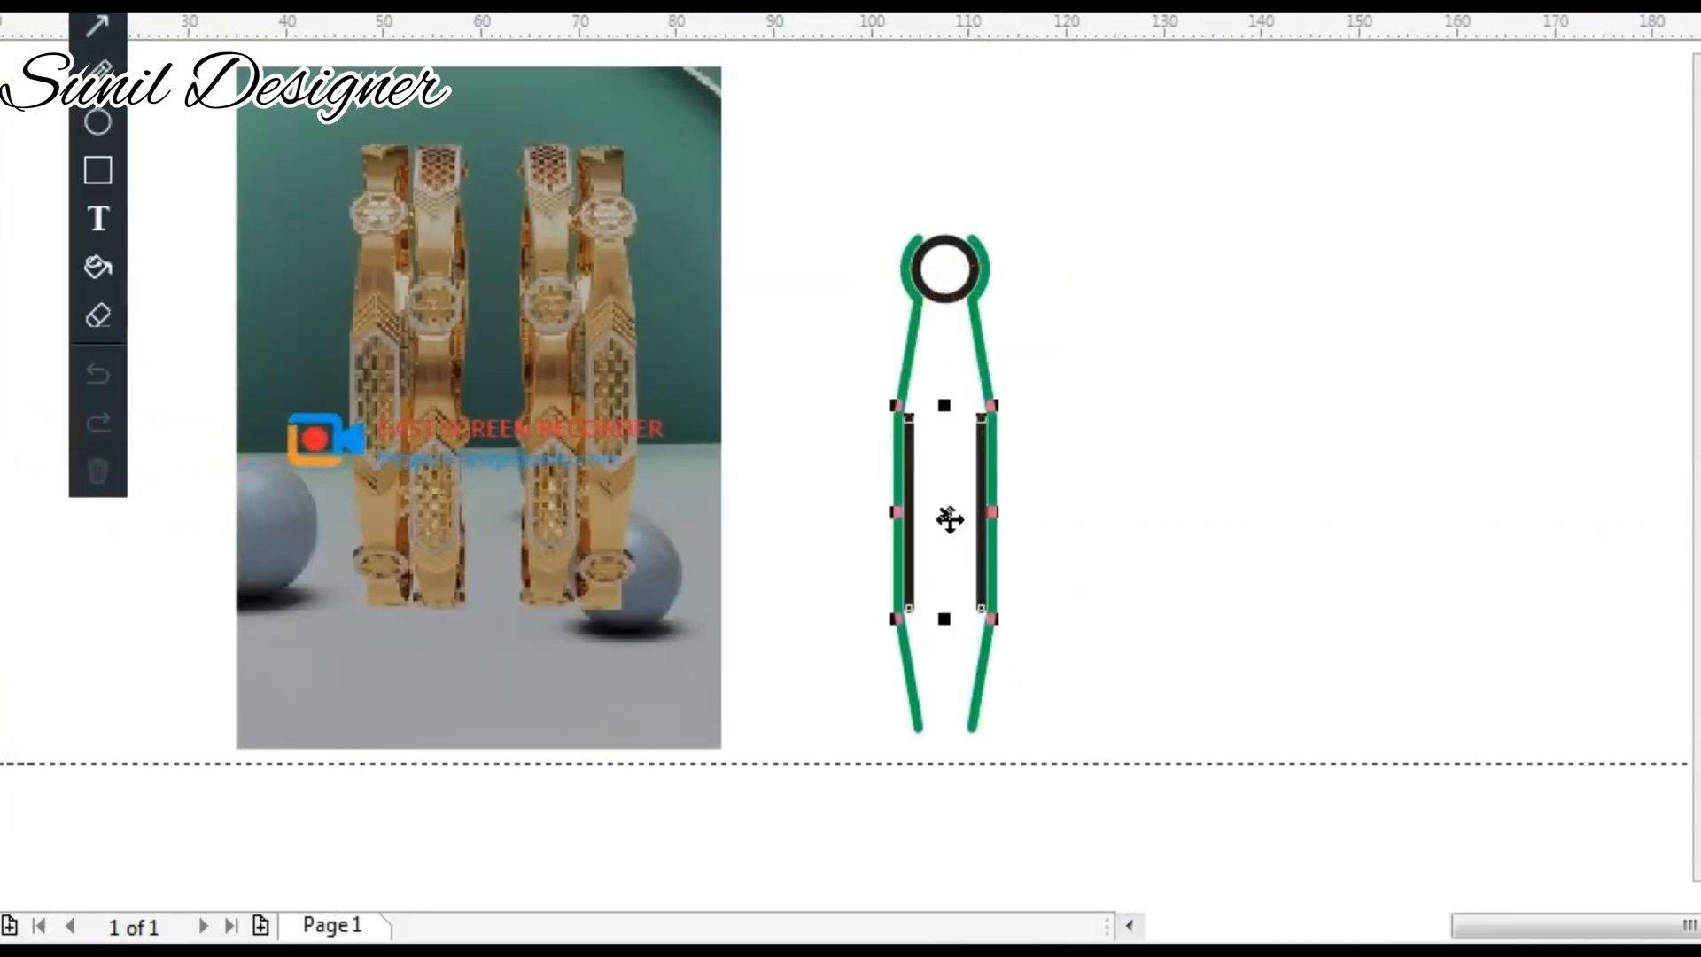
{"action": "scroll", "coordinate": [950, 520], "scroll_direction": "up", "scroll_amount": 2}
{"action": "key", "text": "ctrl+r"}
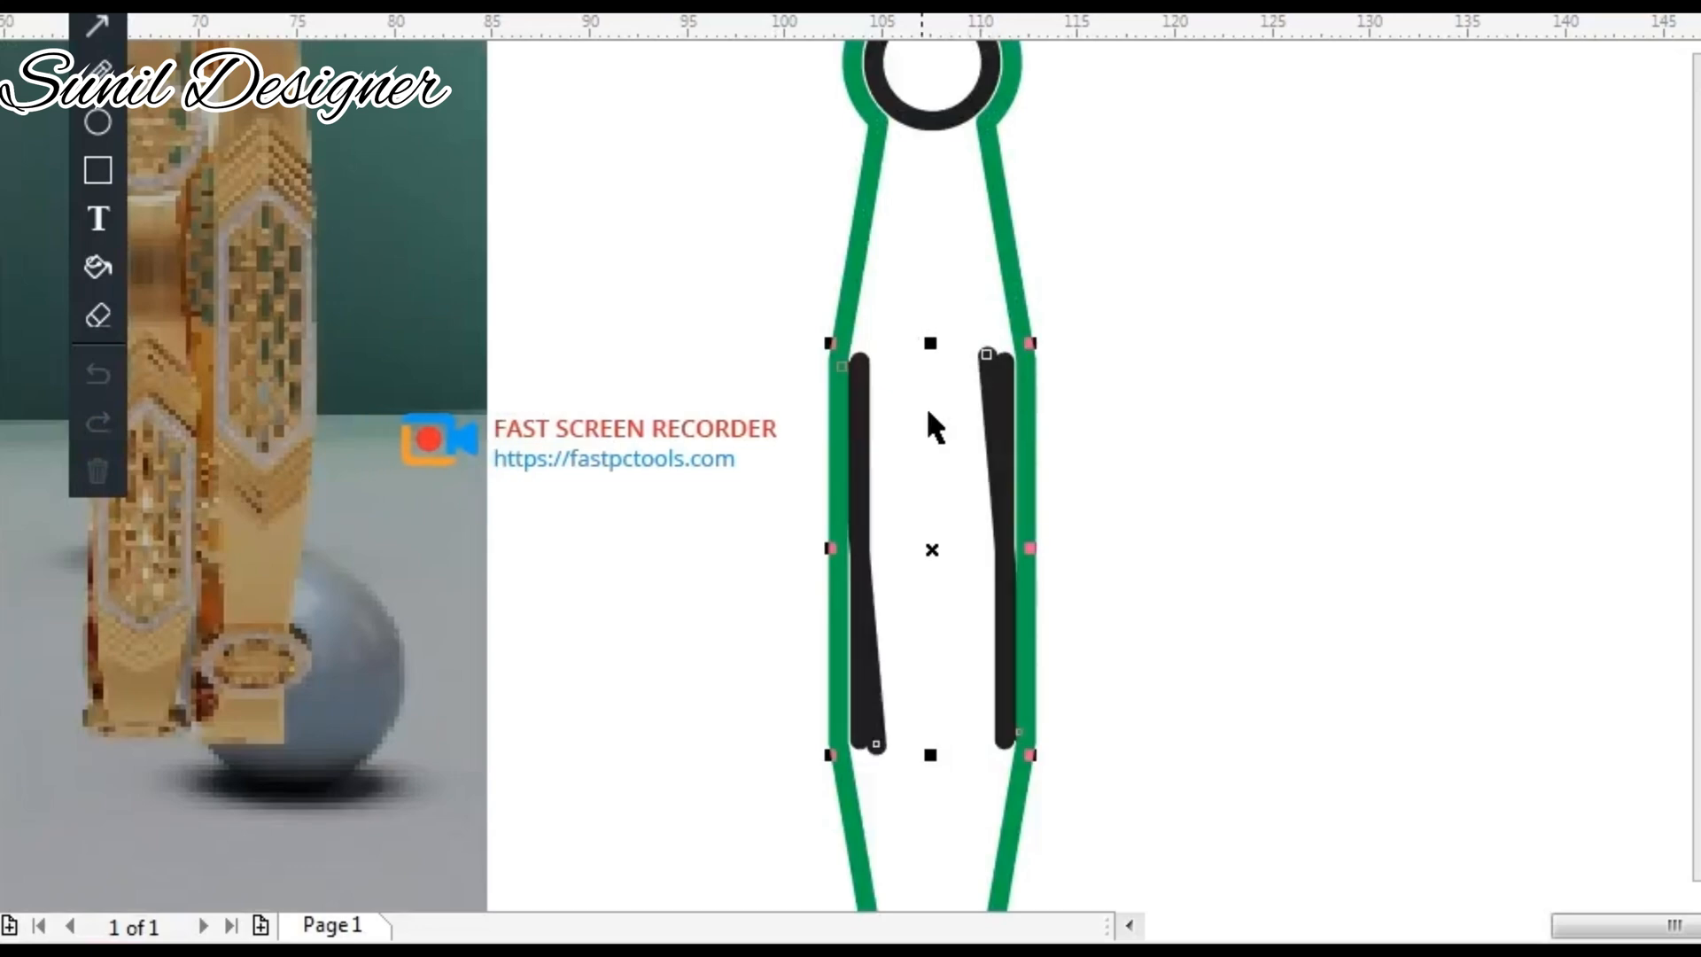
{"action": "type", "text": "45"}
{"action": "key", "text": "Return"}
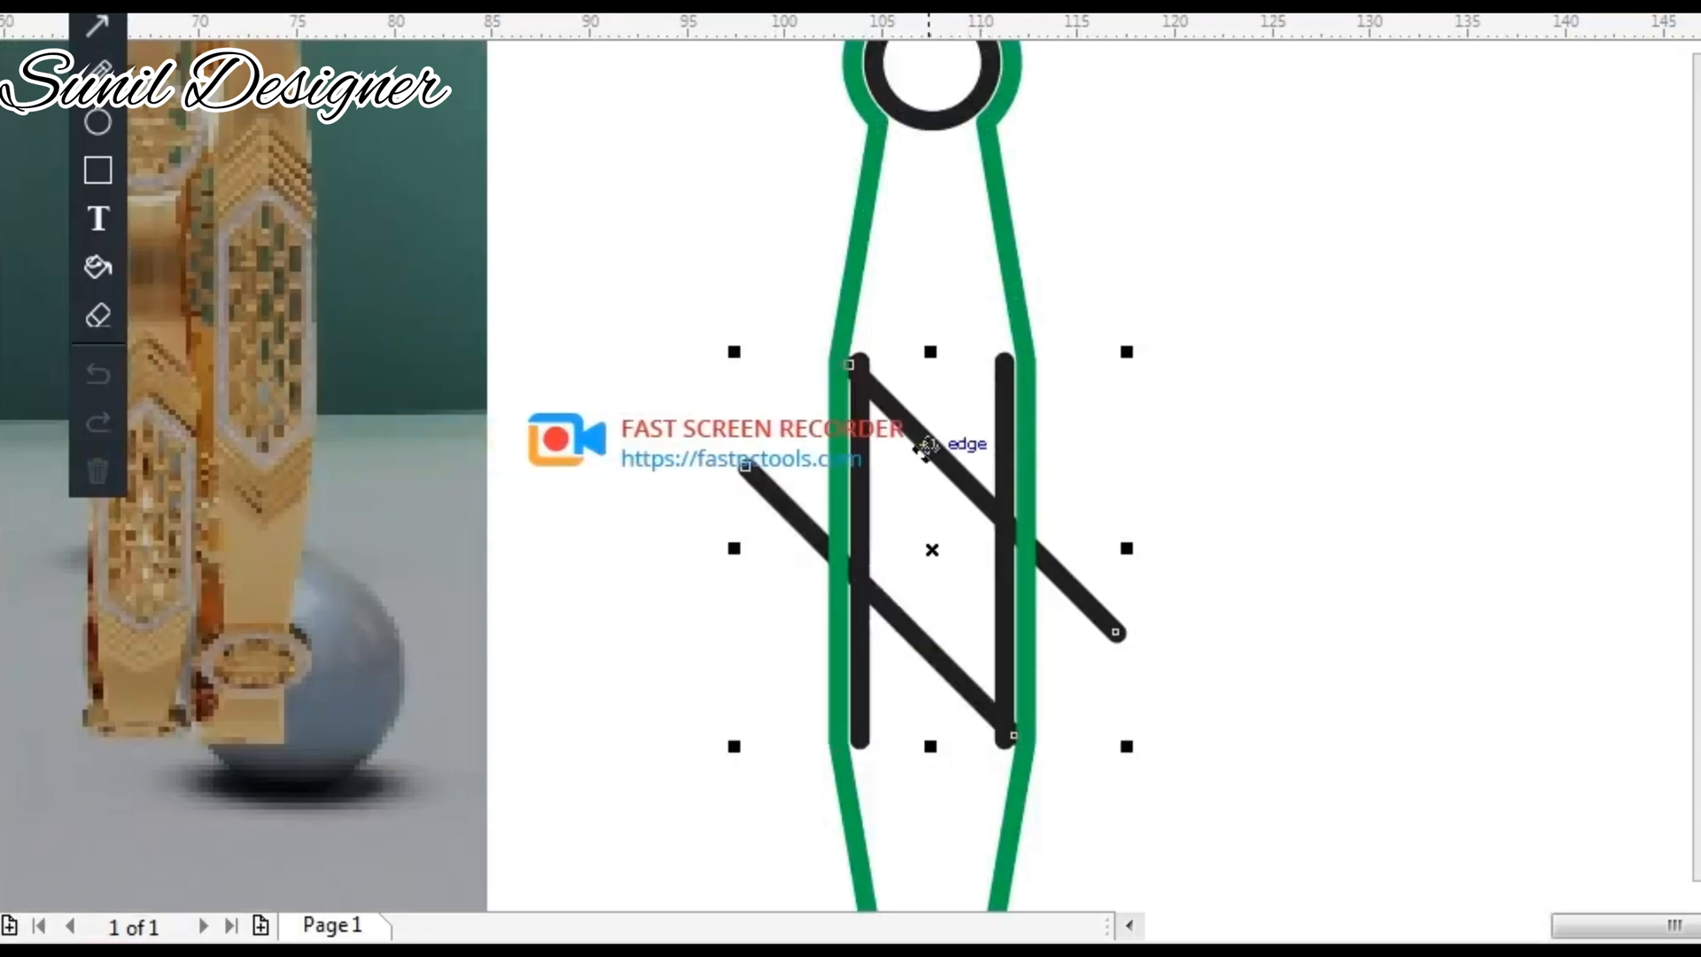
Move the pair of 45-degree lines up toward the circle, across the upper part of the side panel.
{"action": "left_click_drag", "start_coordinate": [926, 445], "coordinate": [948, 300]}
{"action": "left_click", "coordinate": [966, 316]}
{"action": "key", "text": "F10"}
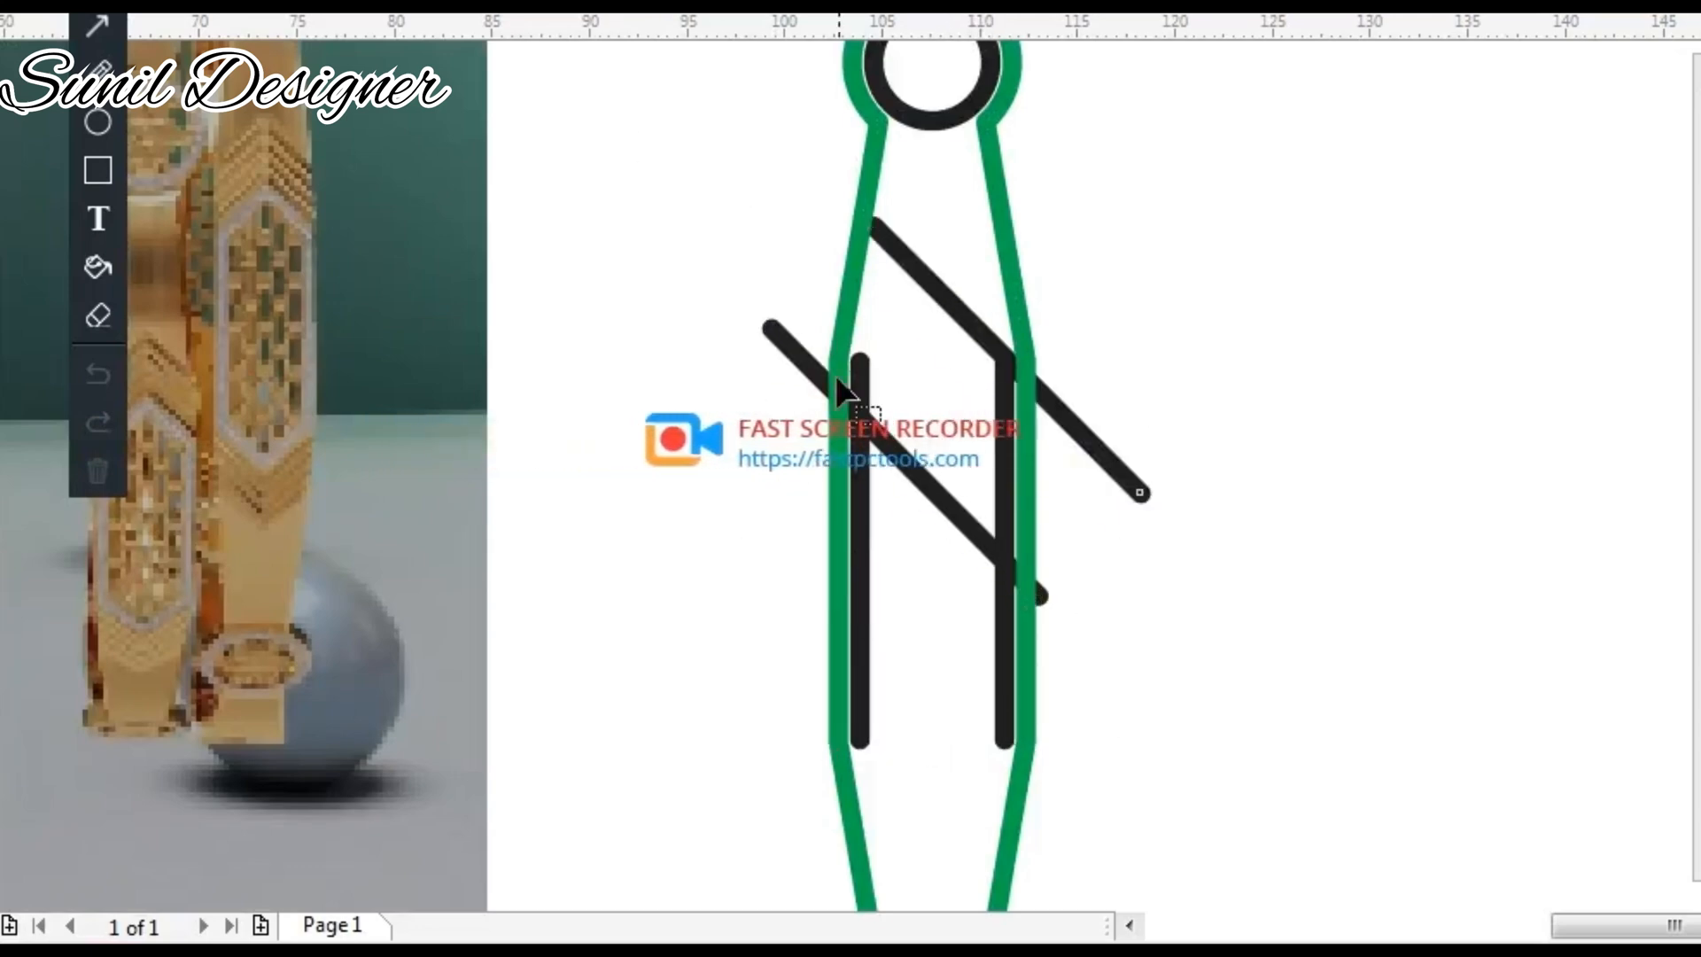
Place a vertical guideline through the motif's centre and shorten the upper diagonal line to start on it.
{"action": "left_click", "coordinate": [864, 538]}
{"action": "key", "text": "space"}
{"action": "left_click_drag", "start_coordinate": [3, 539], "coordinate": [927, 561]}
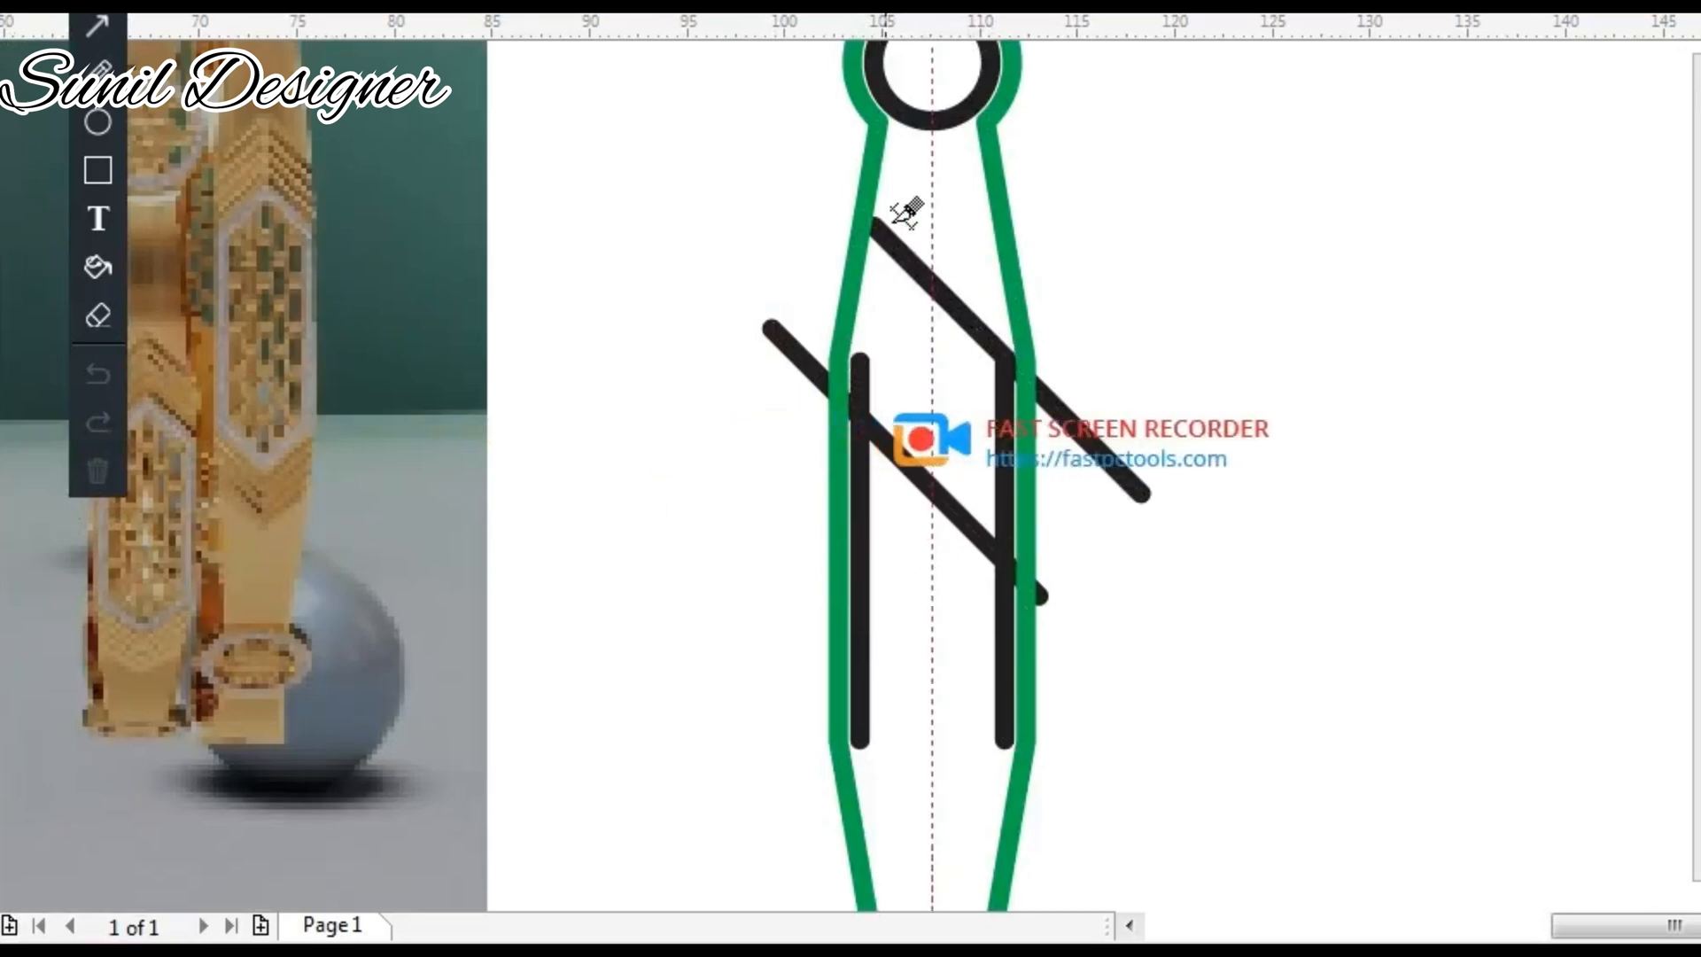
{"action": "left_click_drag", "start_coordinate": [880, 224], "coordinate": [930, 284]}
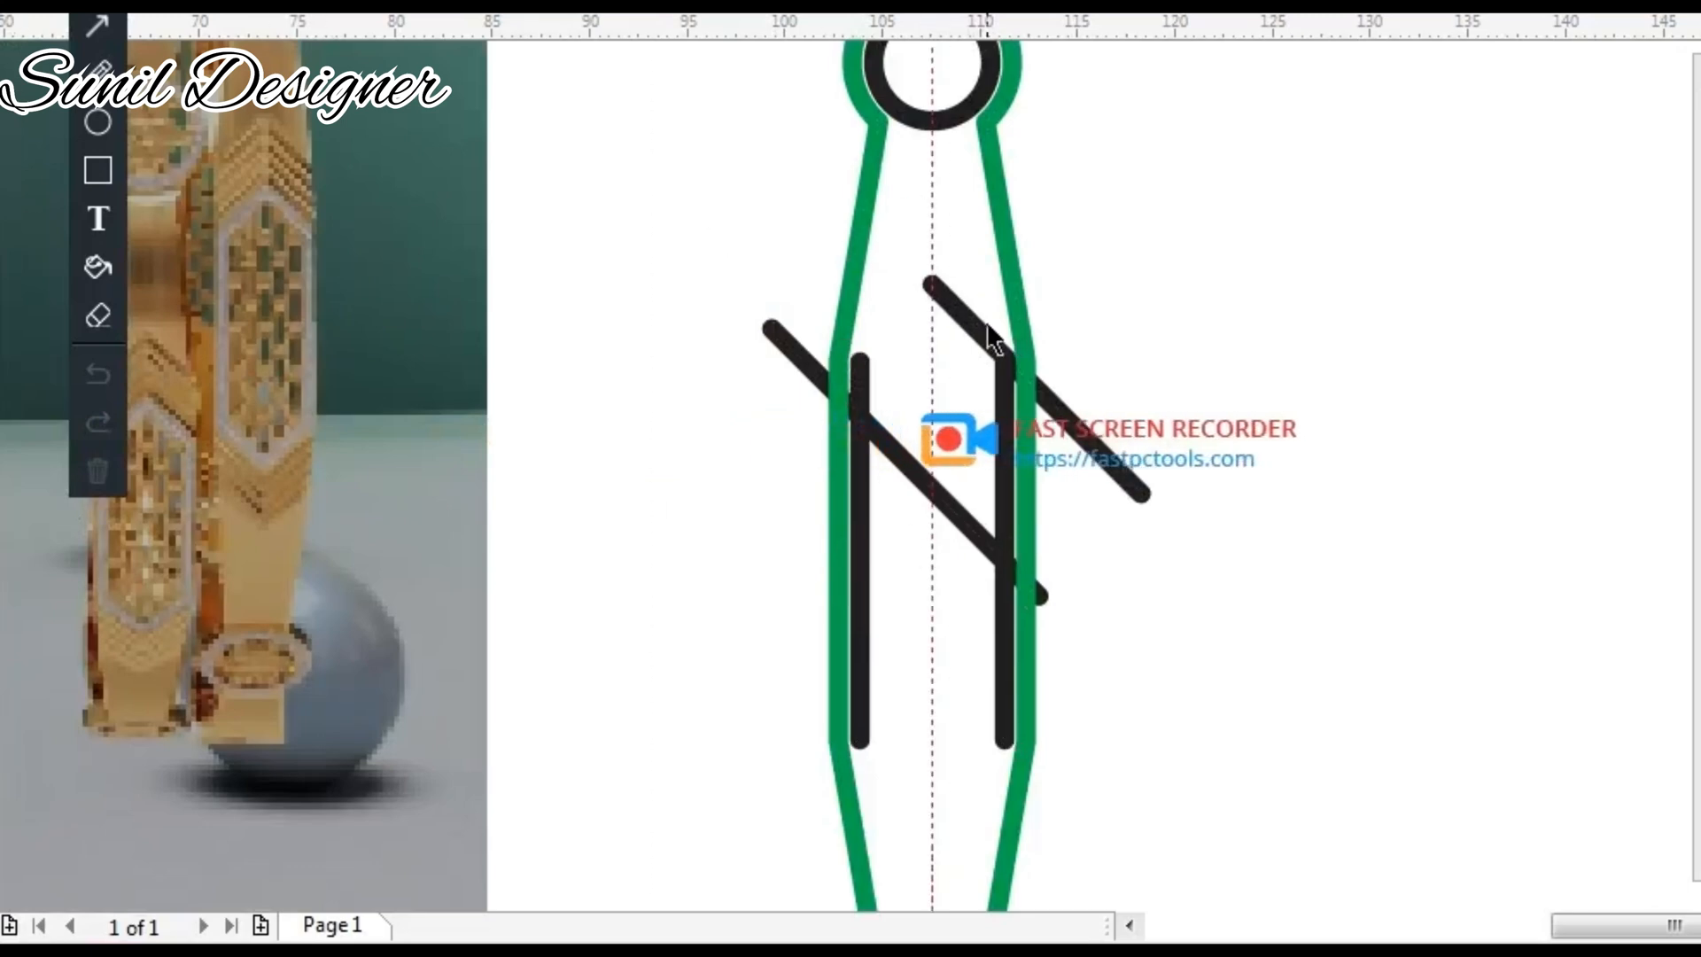
Delete the lower diagonal line crossing the side panel.
{"action": "left_click", "coordinate": [1090, 424]}
{"action": "key", "text": "space"}
{"action": "left_click", "coordinate": [910, 470]}
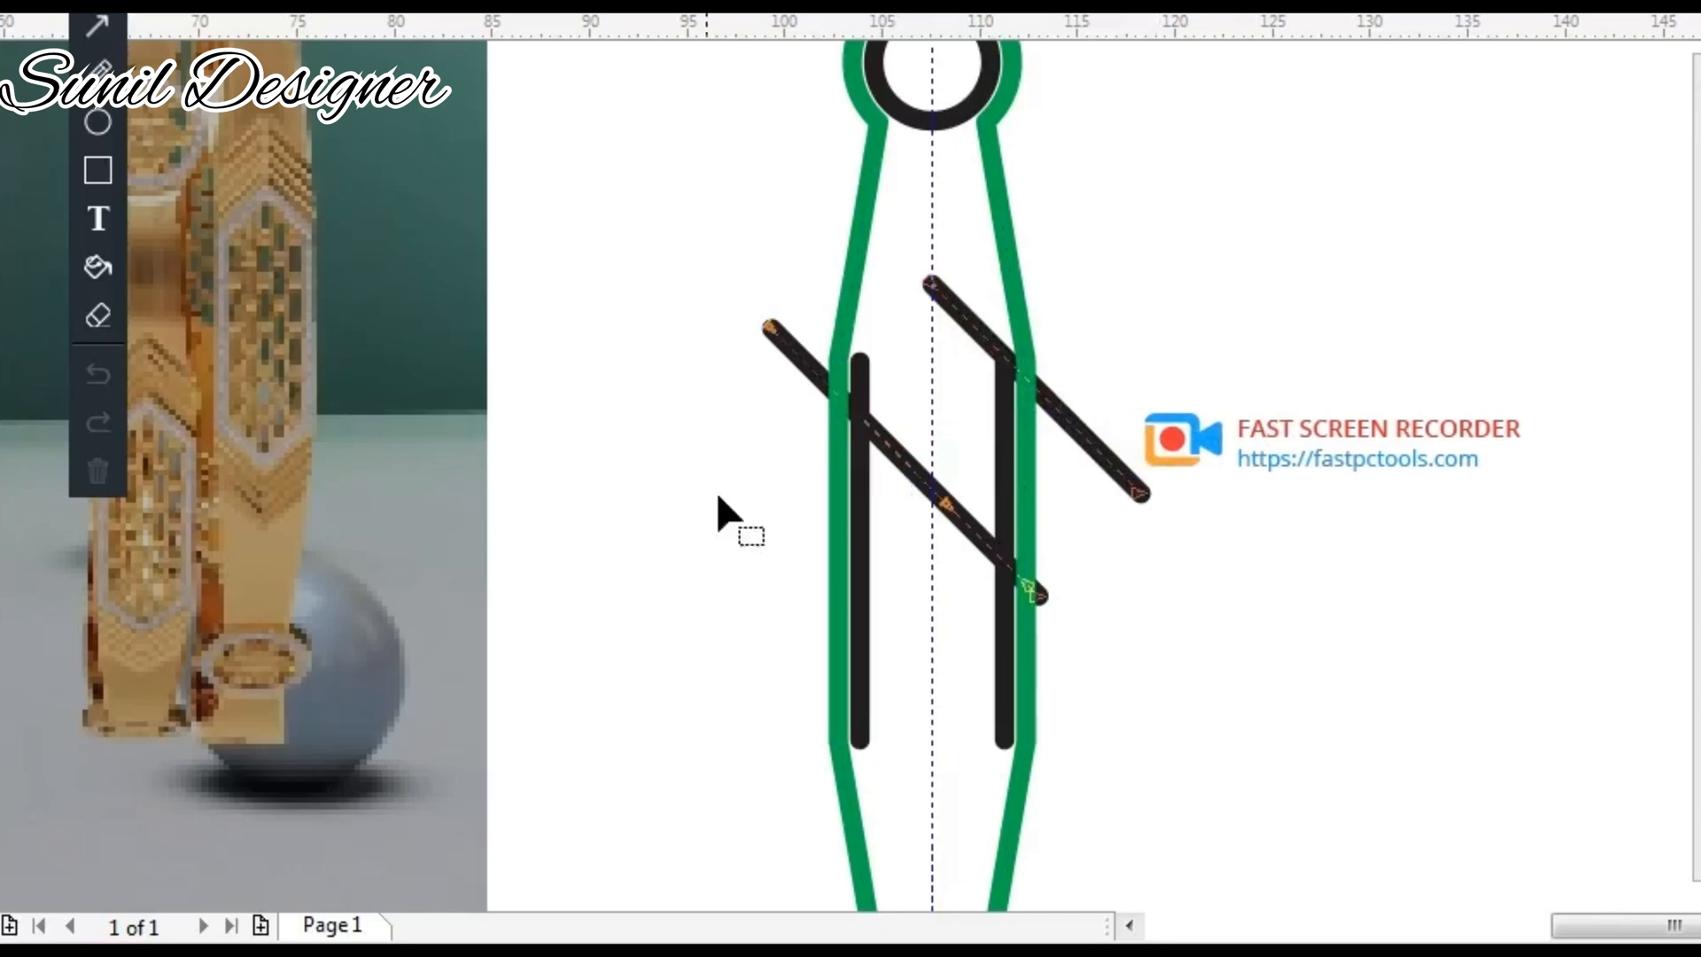
{"action": "key", "text": "Delete"}
Split the upper diagonal line at the top of the nearby vertical line and delete the piece outside the panel.
{"action": "left_click", "coordinate": [972, 327]}
{"action": "double_click", "coordinate": [1006, 359]}
{"action": "key", "text": "space"}
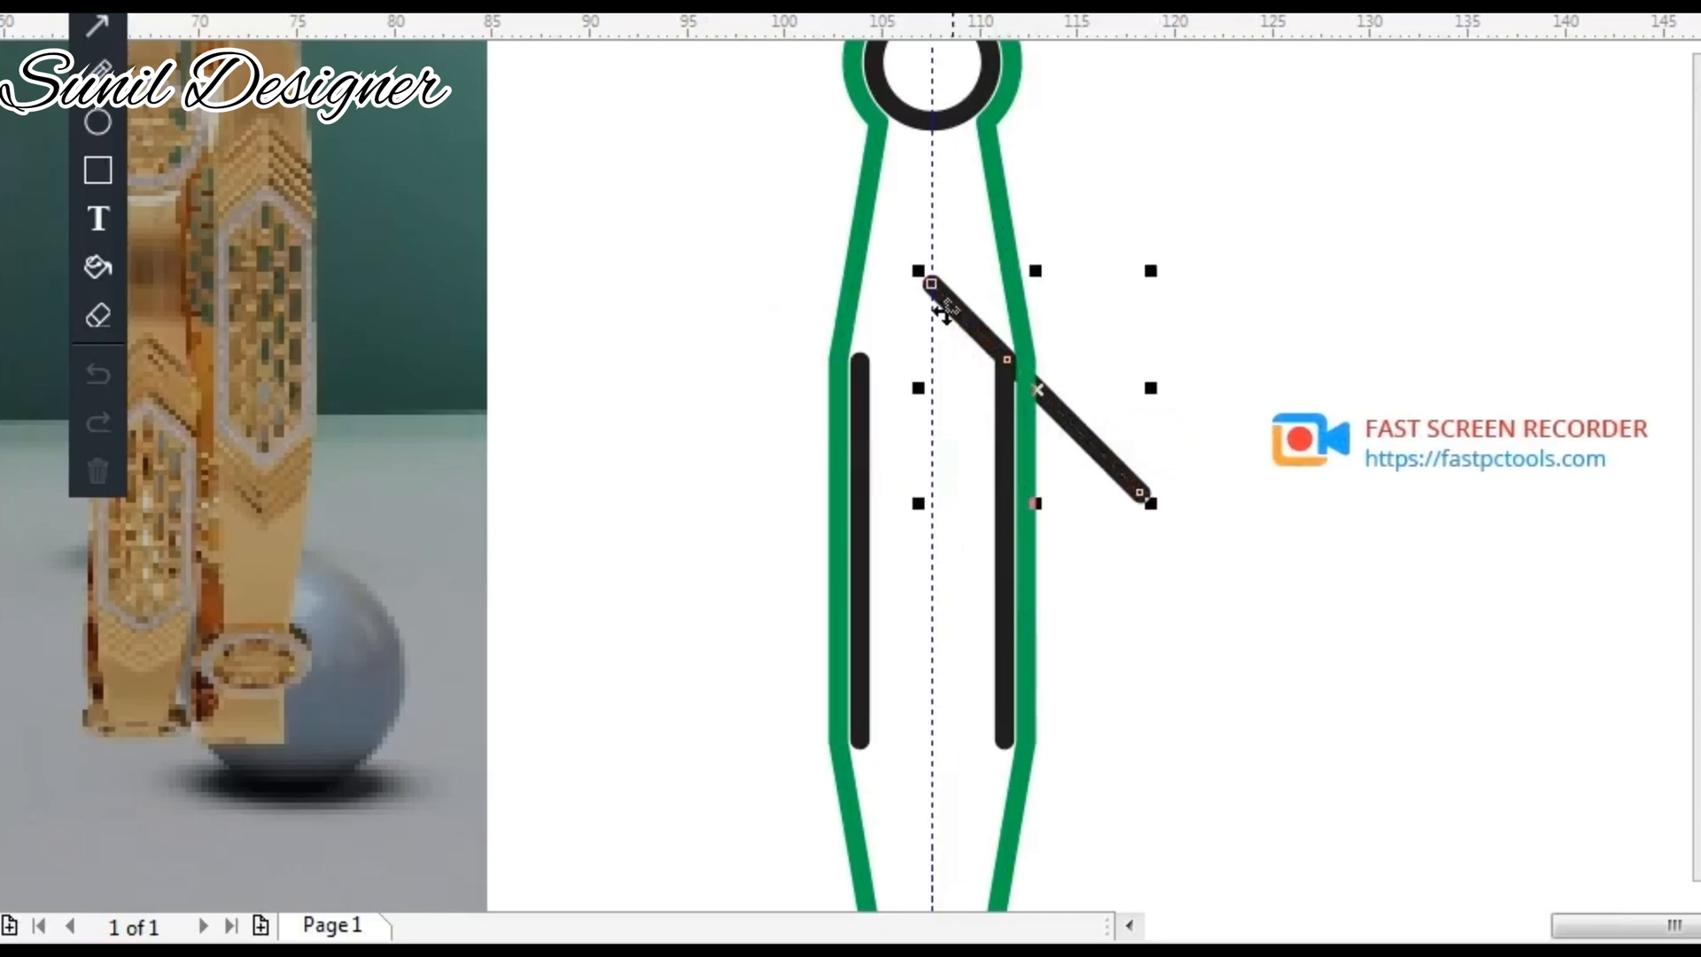
{"action": "key", "text": "space"}
{"action": "key", "text": "ctrl+k"}
{"action": "key", "text": "space"}
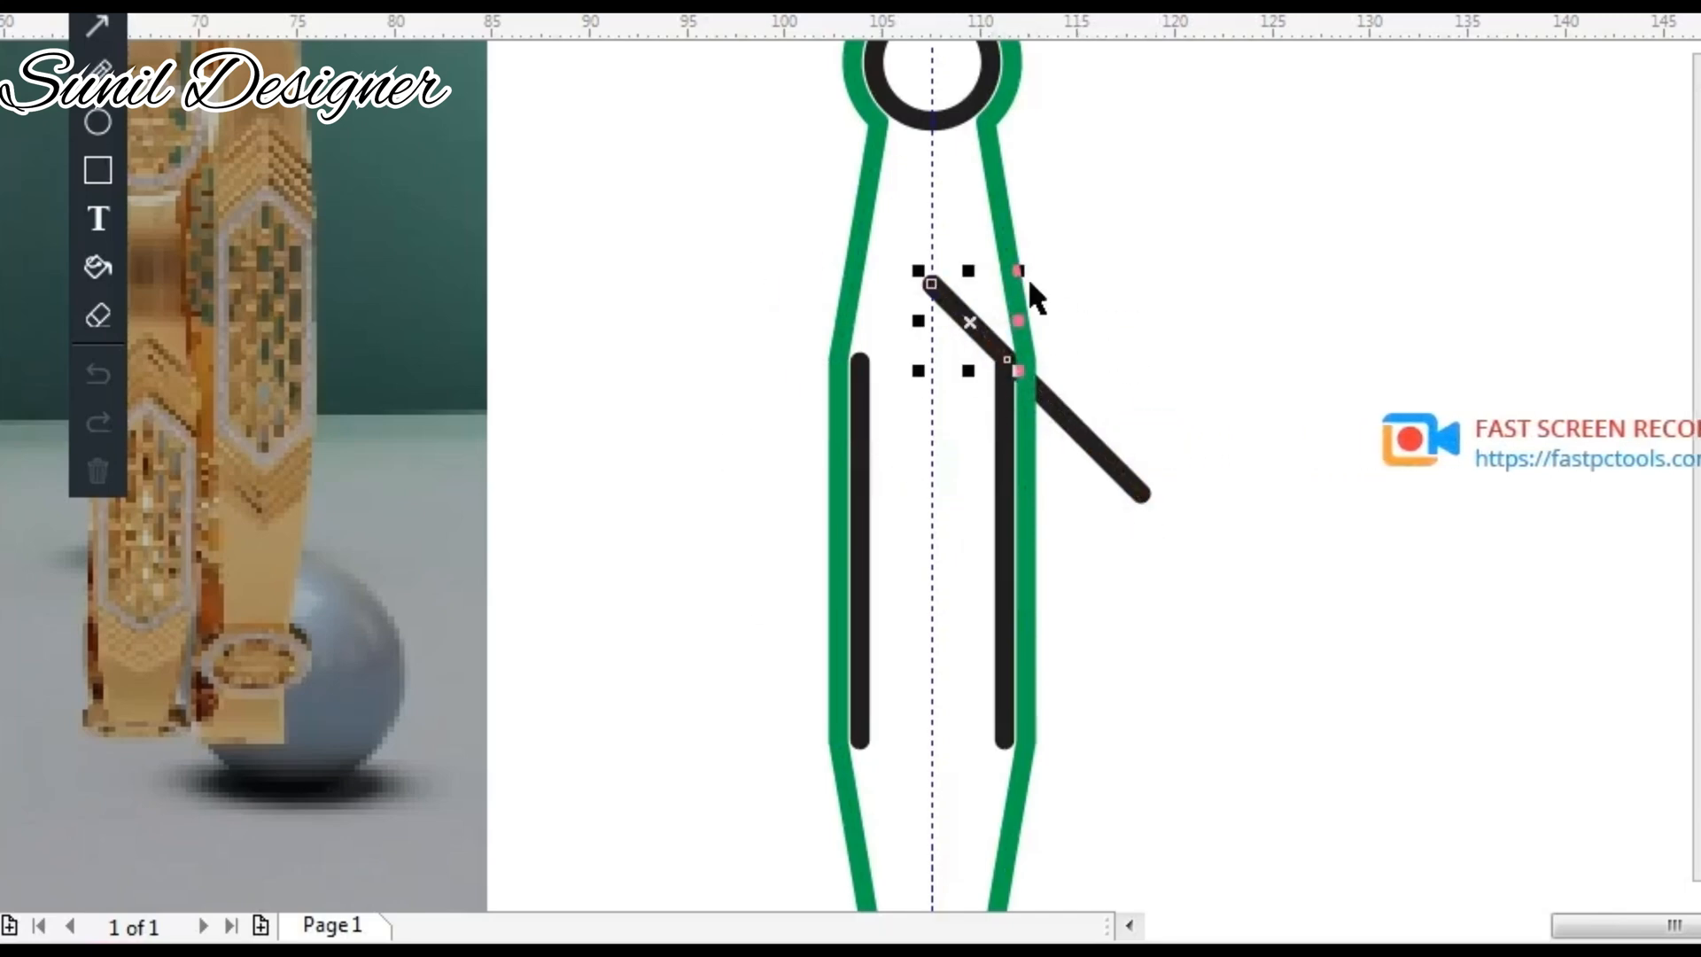
{"action": "key", "text": "space"}
{"action": "left_click", "coordinate": [1110, 459]}
{"action": "key", "text": "space"}
{"action": "key", "text": "Delete"}
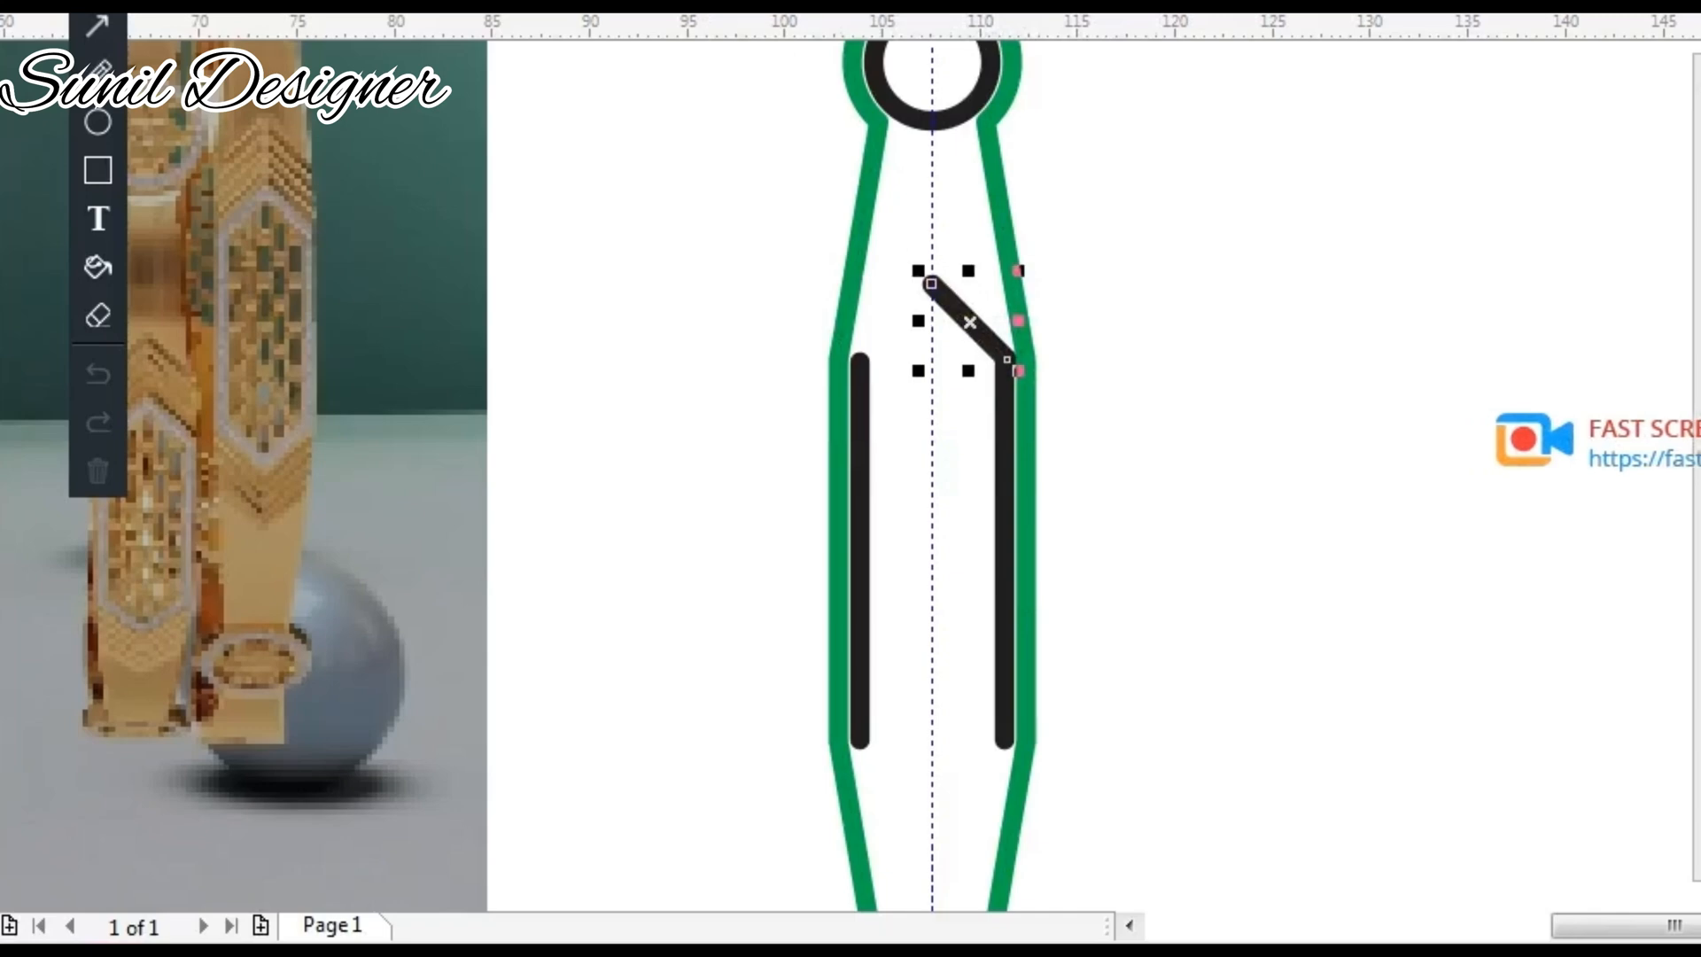
Mirror the short diagonal across the guideline into a peak, and mirror a copy of the peak onto the vertical lines' lower ends.
{"action": "scroll", "coordinate": [901, 443], "scroll_direction": "up", "scroll_amount": 2}
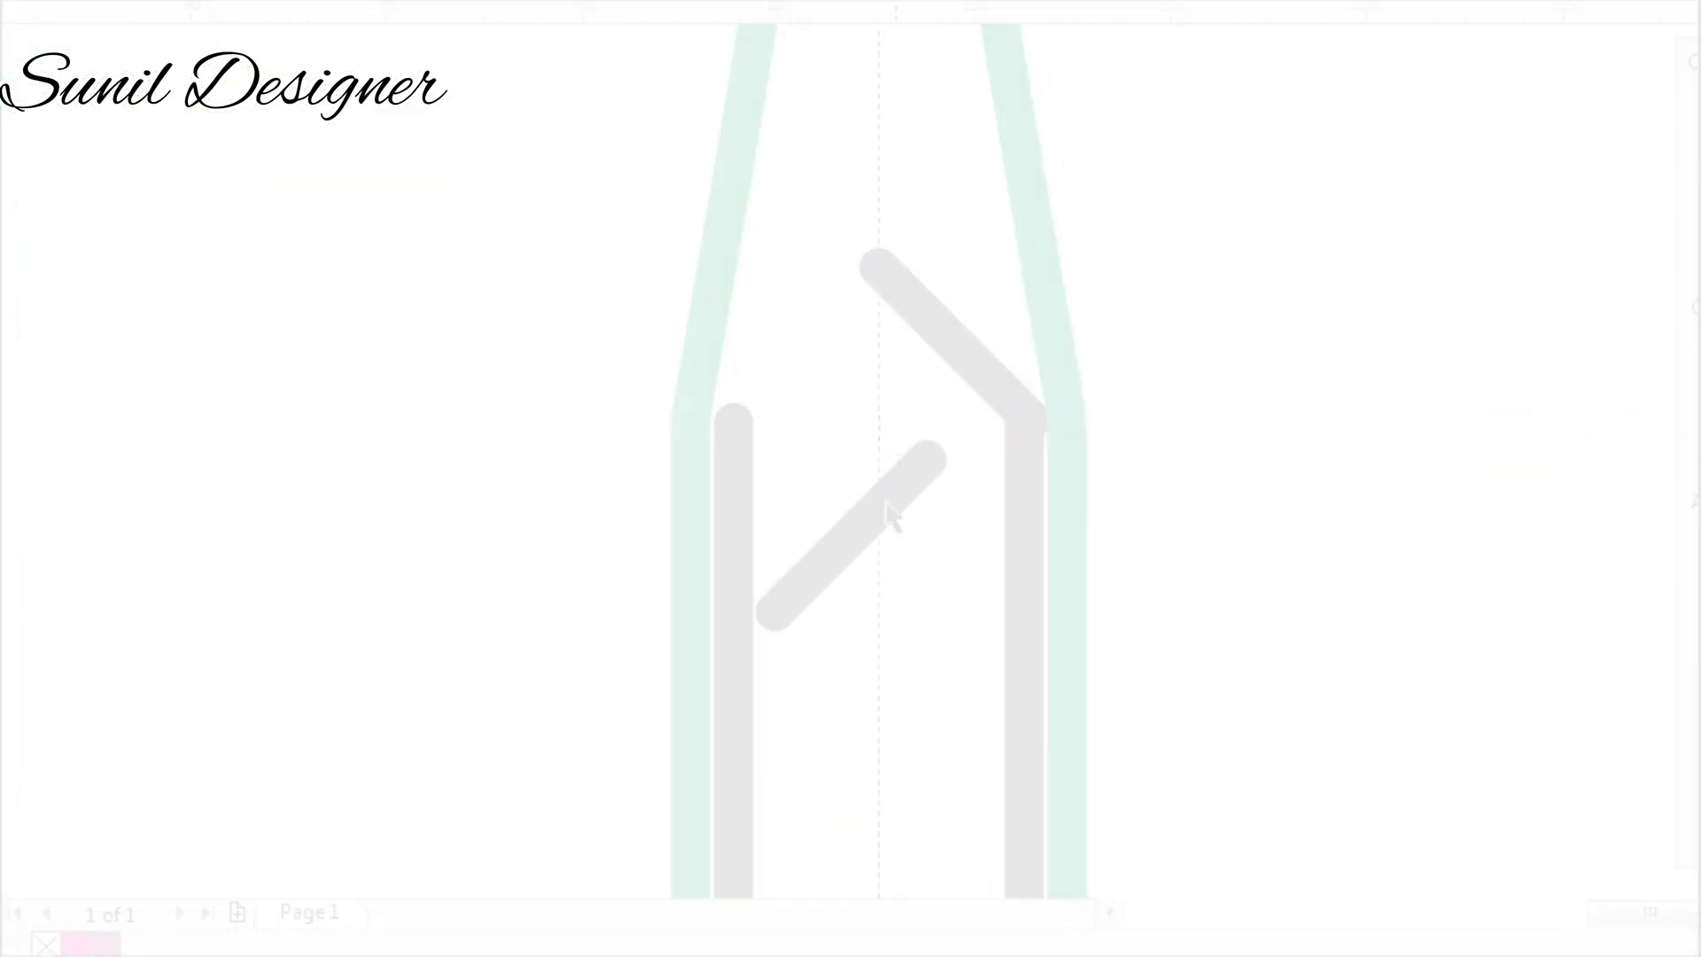
{"action": "left_click_drag", "start_coordinate": [875, 271], "coordinate": [877, 268]}
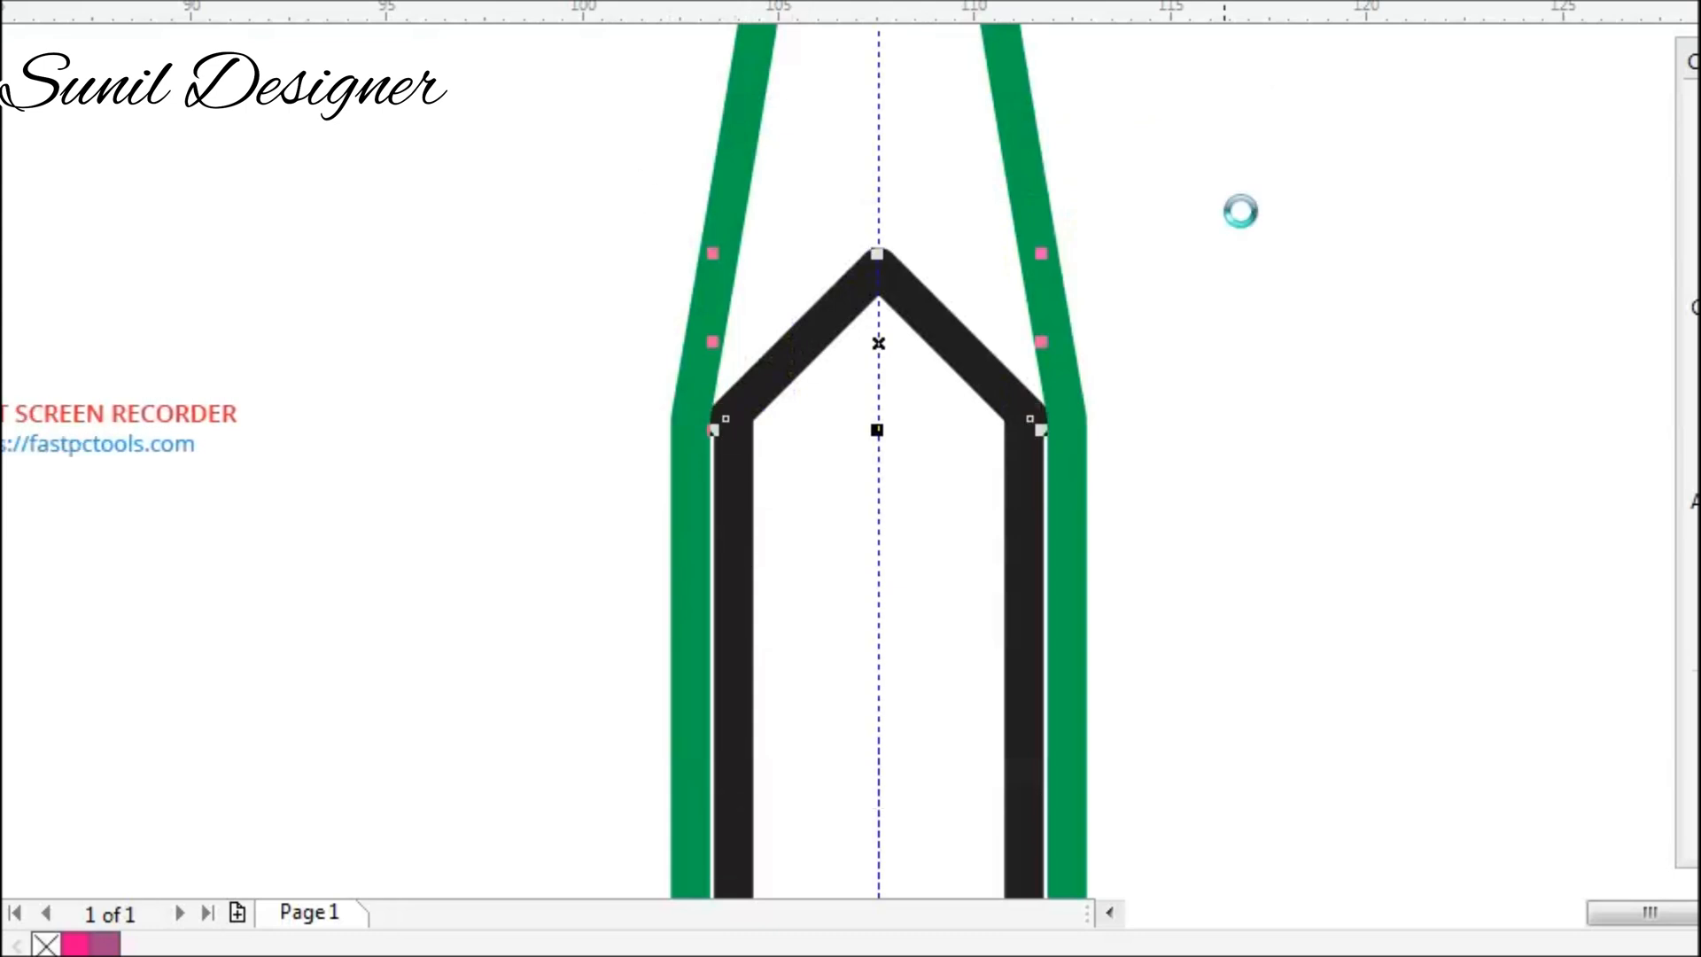
{"action": "scroll", "coordinate": [932, 306], "scroll_direction": "down", "scroll_amount": 2}
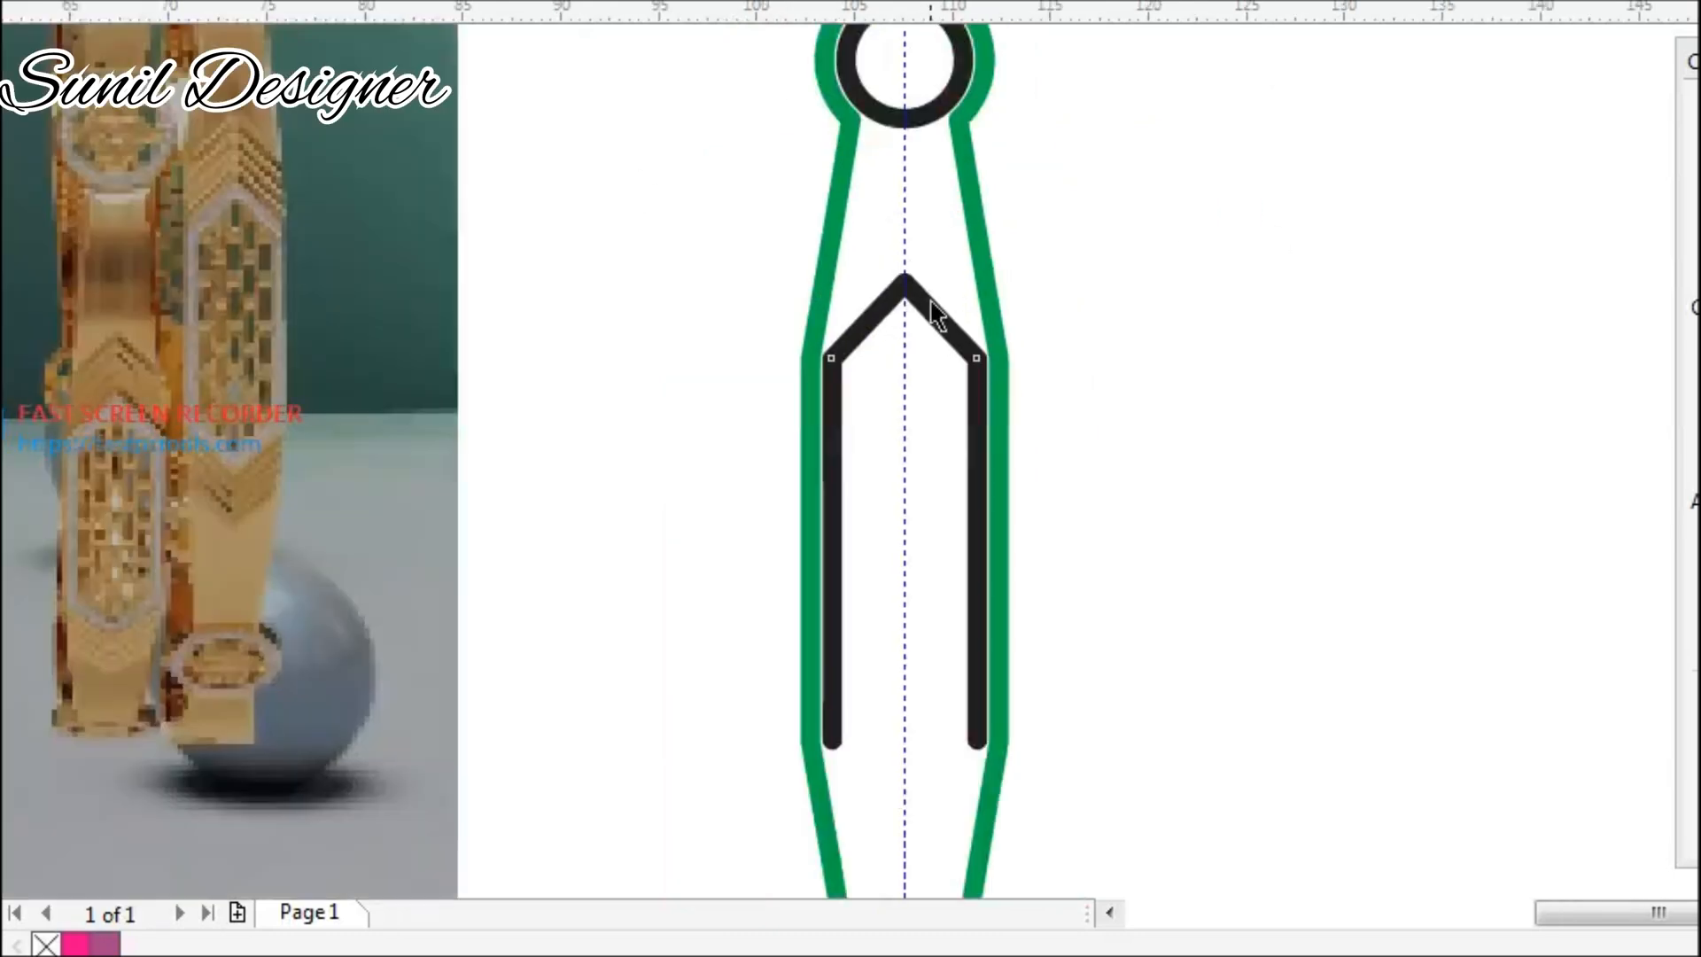
{"action": "left_click", "coordinate": [705, 3]}
{"action": "left_click_drag", "start_coordinate": [891, 819], "coordinate": [849, 764]}
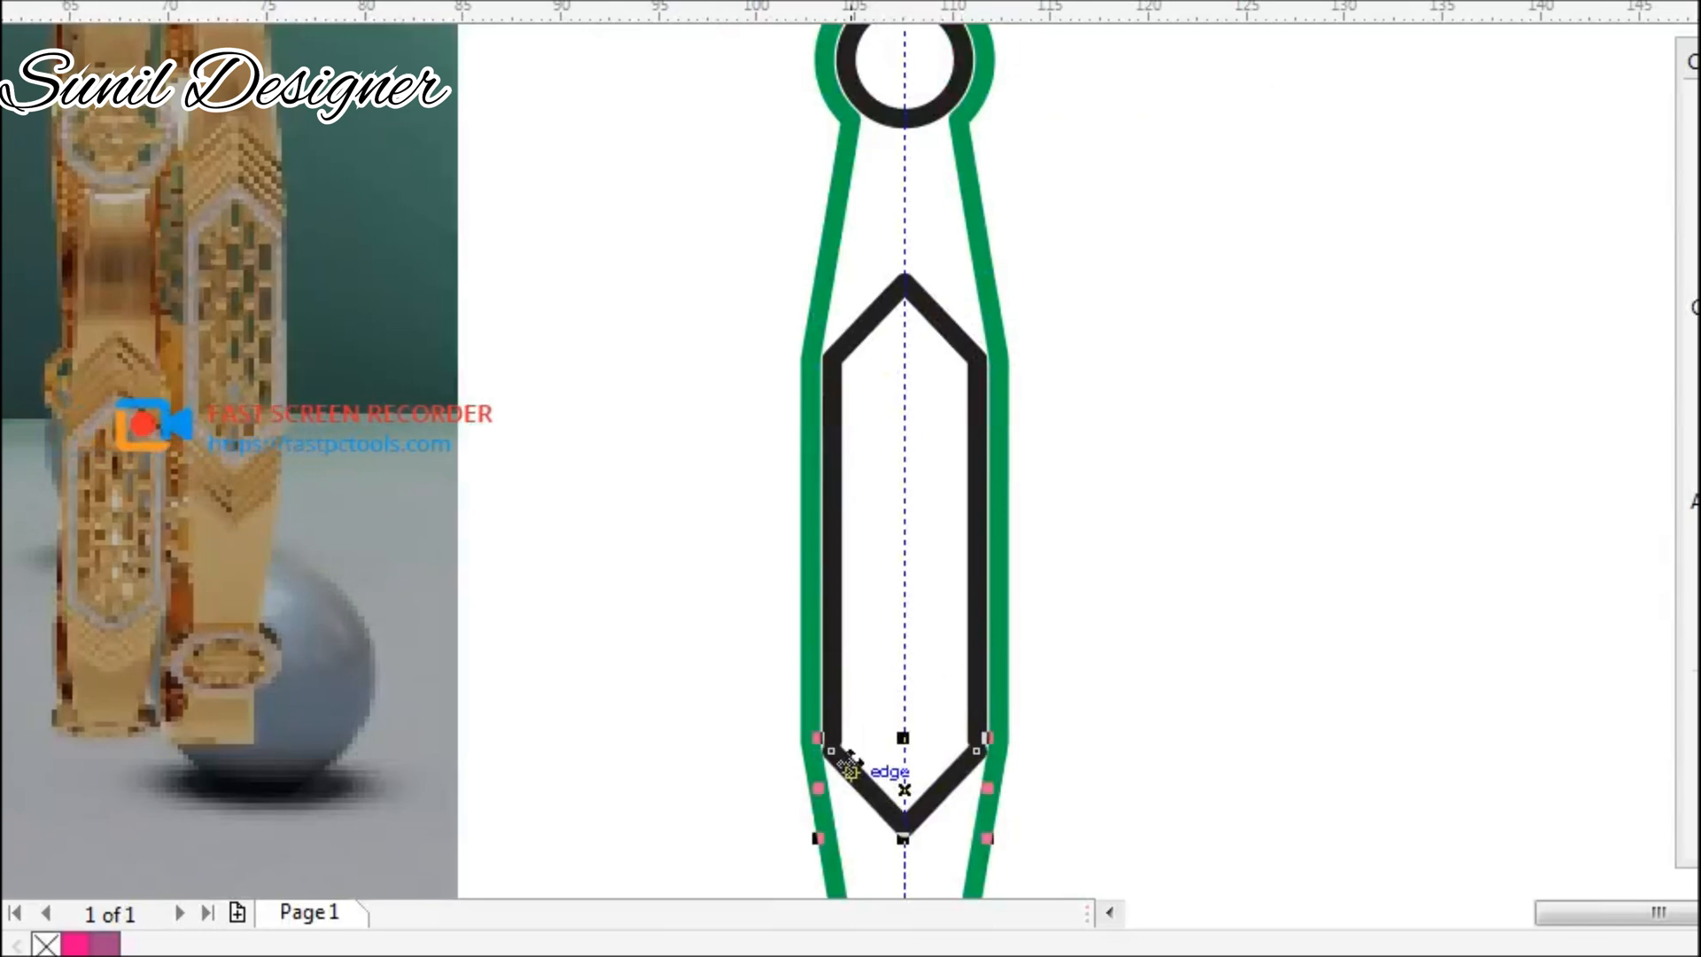
Shorten the black hexagon by nudging its upper nodes down and its lower nodes up.
{"action": "left_click_drag", "start_coordinate": [1129, 185], "coordinate": [761, 893]}
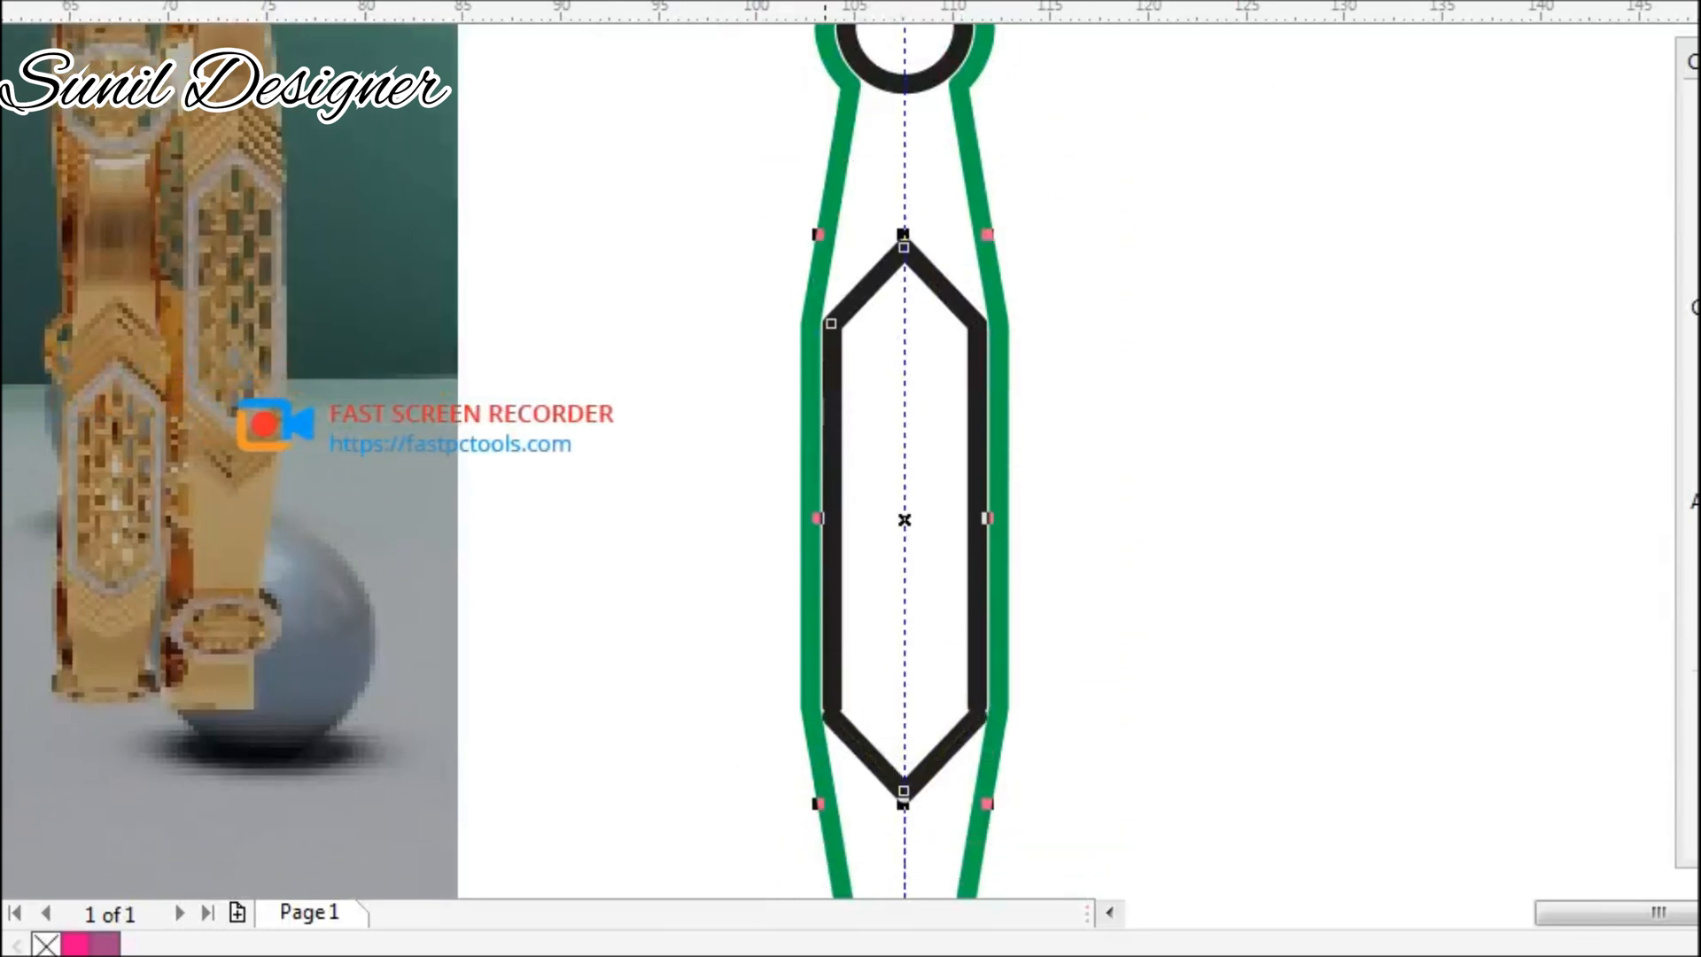
{"action": "key", "text": "Escape"}
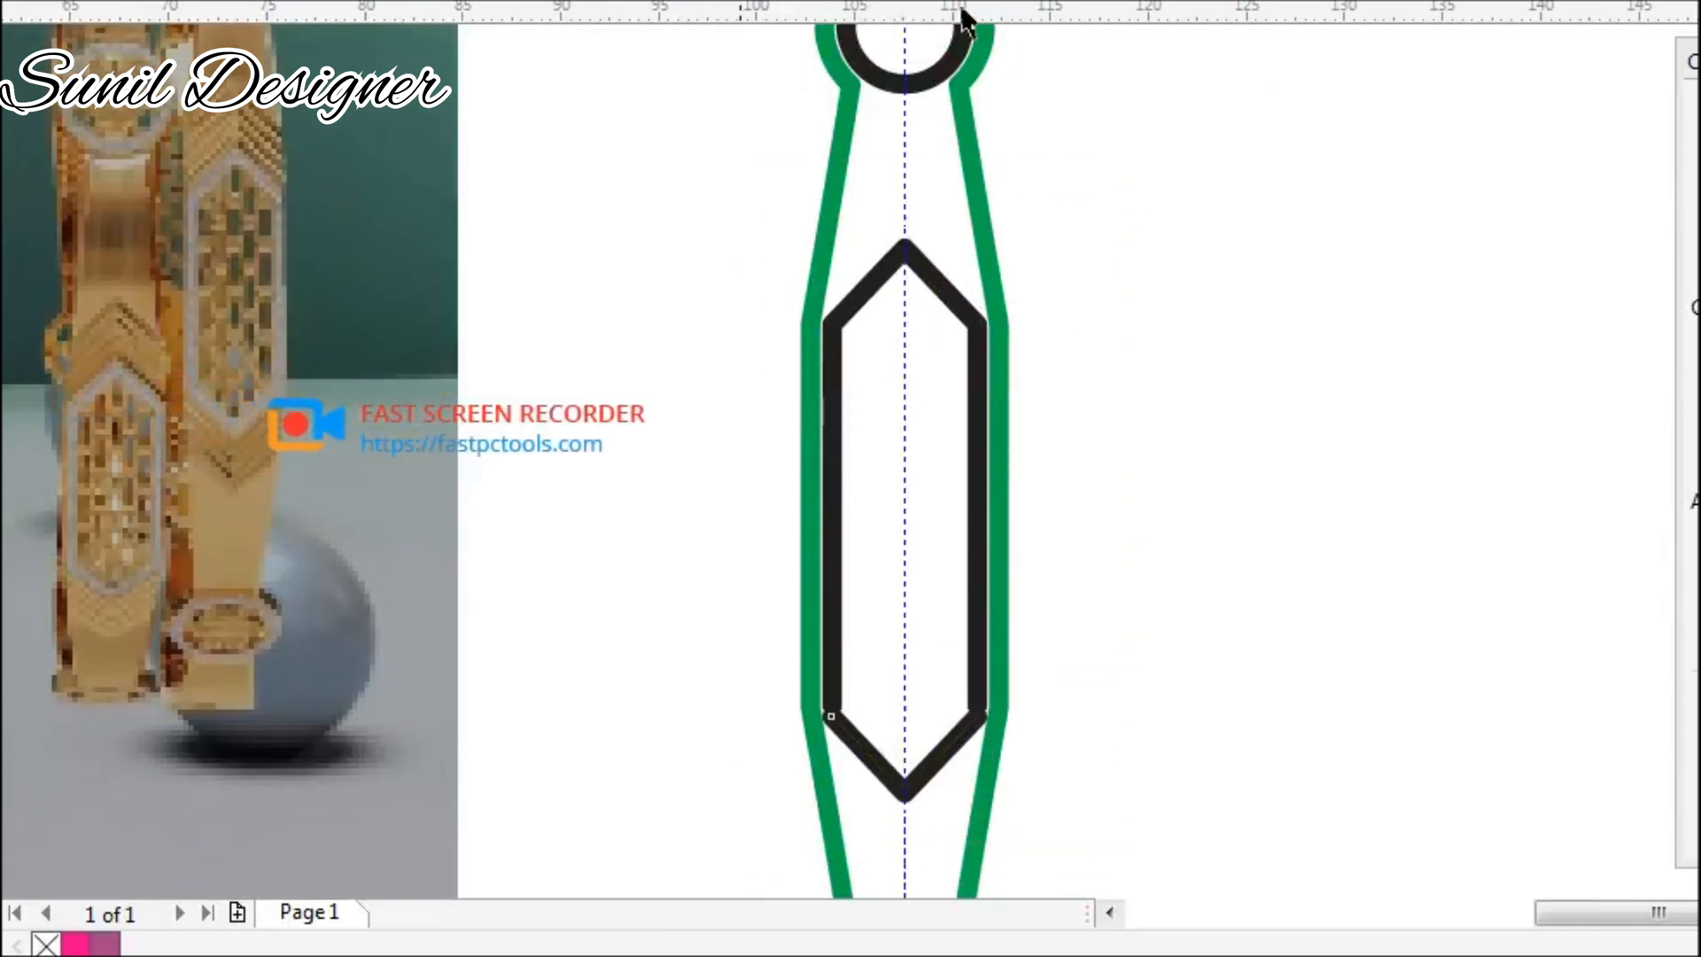
{"action": "double_click", "coordinate": [923, 249]}
{"action": "left_click_drag", "start_coordinate": [1063, 195], "coordinate": [646, 479]}
{"action": "key", "text": "Down"}
{"action": "key", "text": "Down"}
{"action": "left_click_drag", "start_coordinate": [1238, 867], "coordinate": [753, 621]}
{"action": "key", "text": "Up"}
{"action": "key", "text": "Up"}
Shorten the green outlines' straight middle section by moving its lower nodes up and its upper nodes down.
{"action": "left_click", "coordinate": [812, 417]}
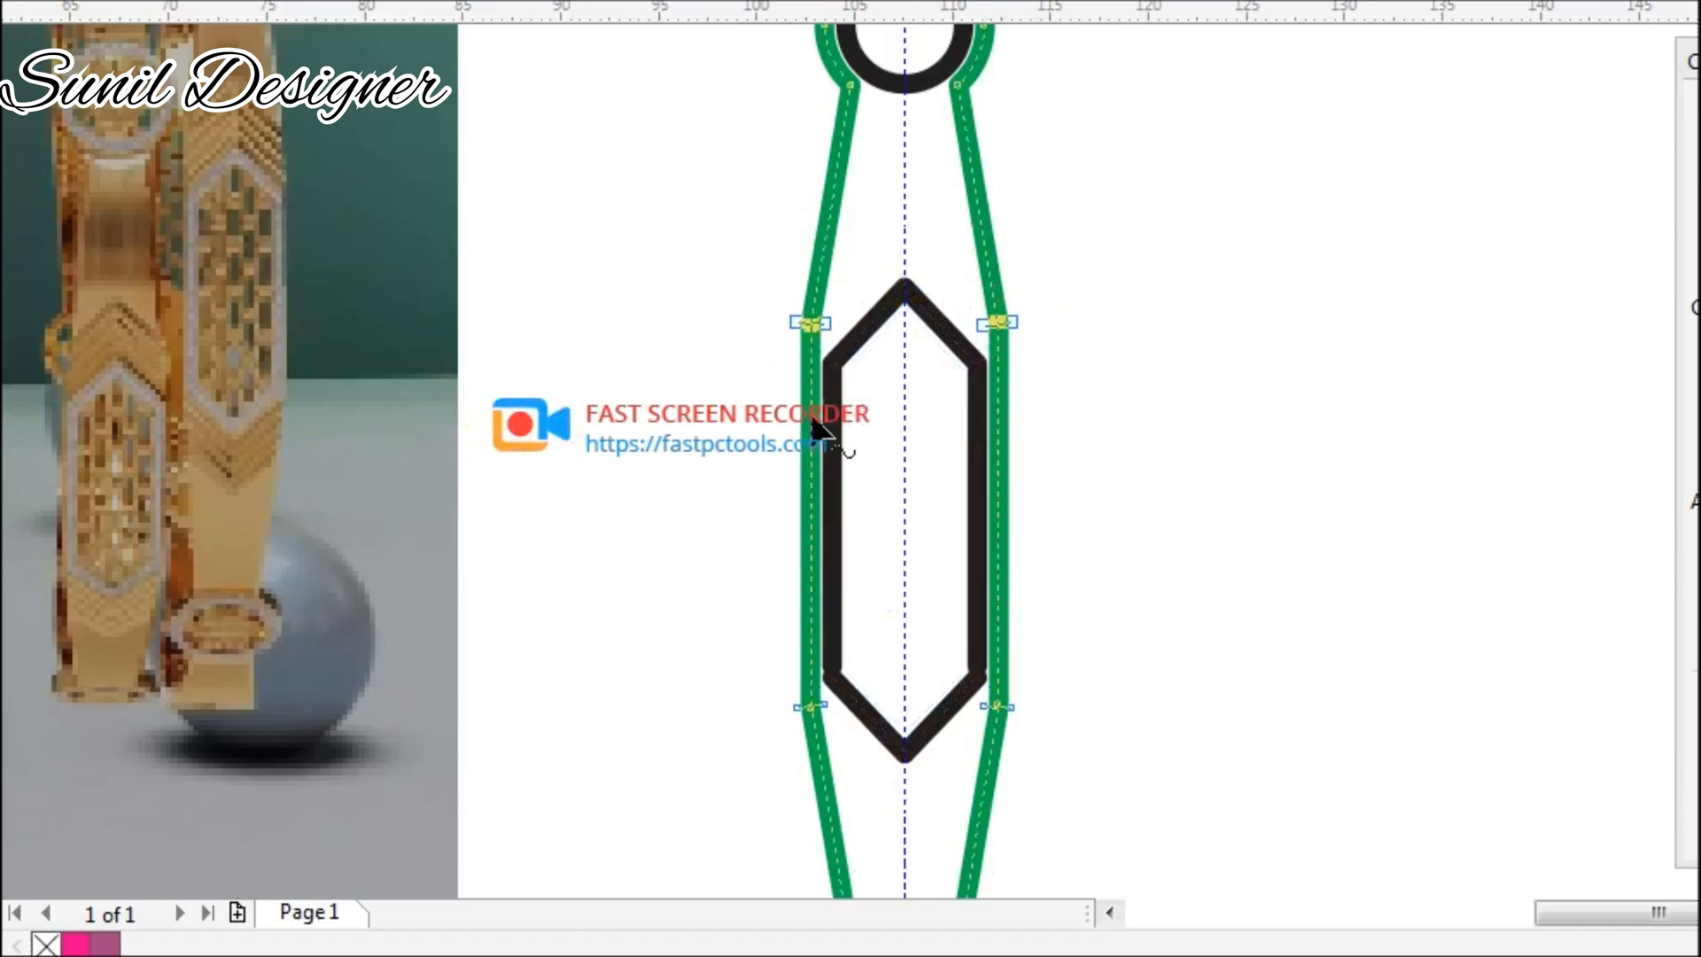
{"action": "key", "text": "Down"}
{"action": "left_click_drag", "start_coordinate": [638, 780], "coordinate": [1094, 621]}
{"action": "key", "text": "Up"}
{"action": "key", "text": "Up"}
{"action": "left_click_drag", "start_coordinate": [1094, 248], "coordinate": [674, 411]}
{"action": "key", "text": "Down"}
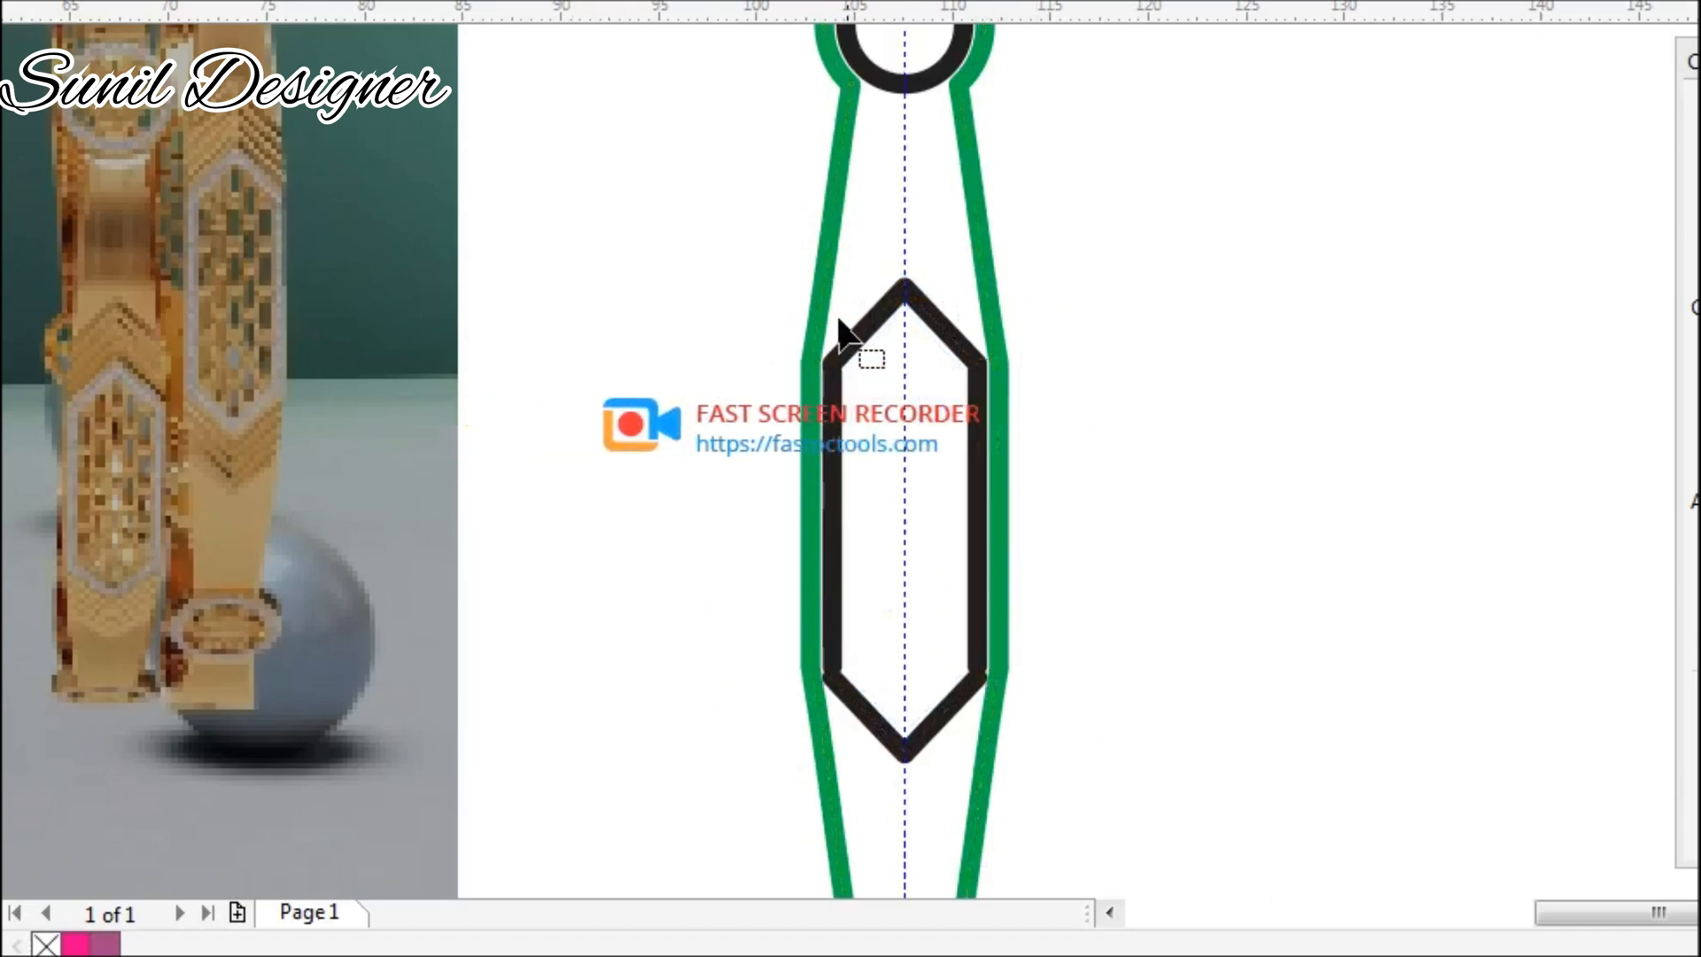
Shorten the black hexagon once more by moving its upper nodes further down and its lower nodes further up.
{"action": "left_click", "coordinate": [853, 339]}
{"action": "left_click_drag", "start_coordinate": [753, 248], "coordinate": [1121, 479]}
{"action": "key", "text": "Down"}
{"action": "left_click_drag", "start_coordinate": [754, 802], "coordinate": [1129, 603]}
{"action": "key", "text": "Up"}
{"action": "key", "text": "space"}
Draw a short vertical dash inside the hexagon's upper point and centre it horizontally on the hexagon.
{"action": "scroll", "coordinate": [936, 260], "scroll_direction": "down", "scroll_amount": 1}
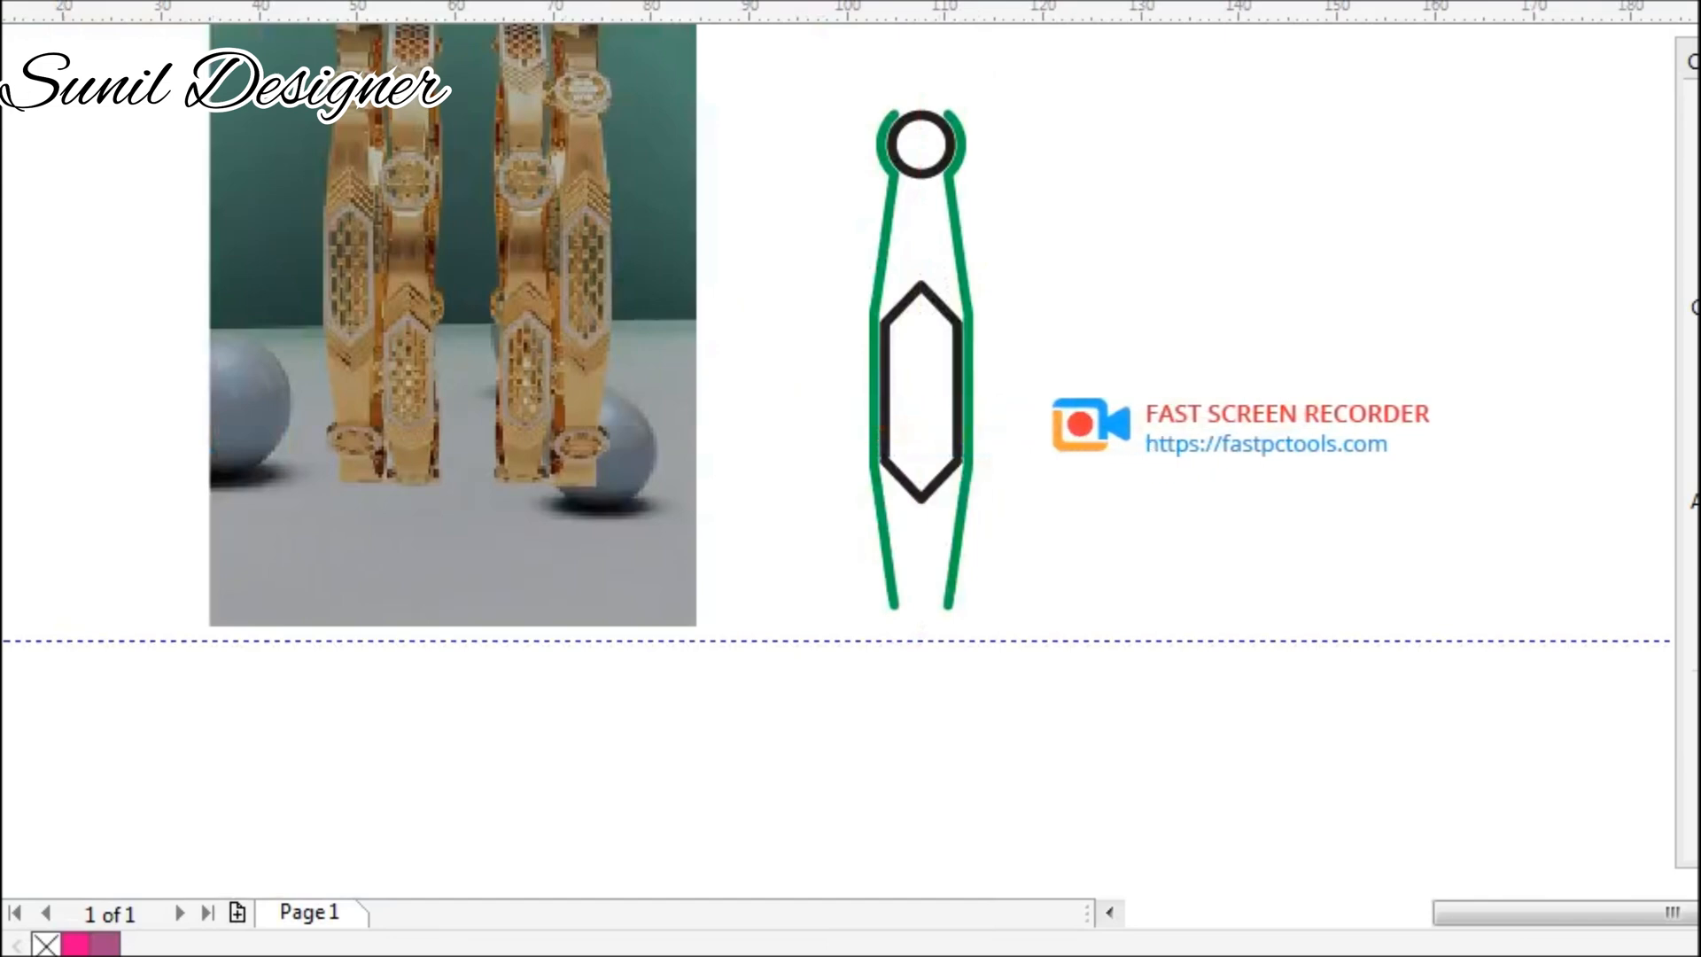
{"action": "scroll", "coordinate": [930, 348], "scroll_direction": "up", "scroll_amount": 3}
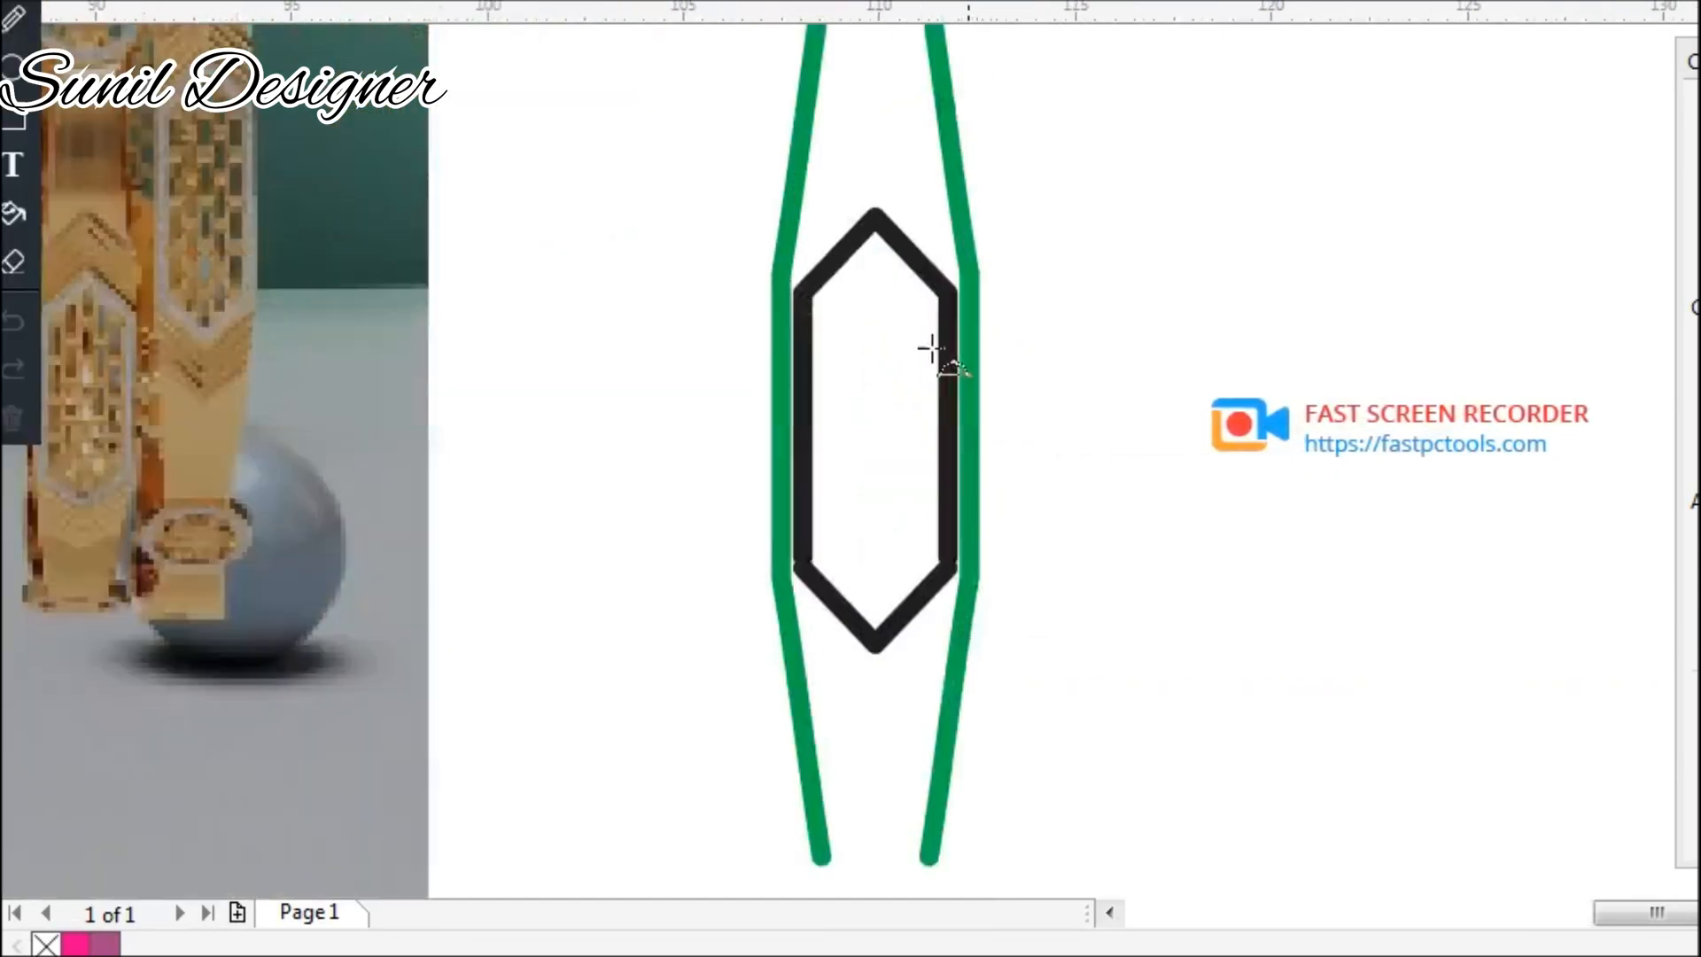
{"action": "scroll", "coordinate": [931, 349], "scroll_direction": "up", "scroll_amount": 2}
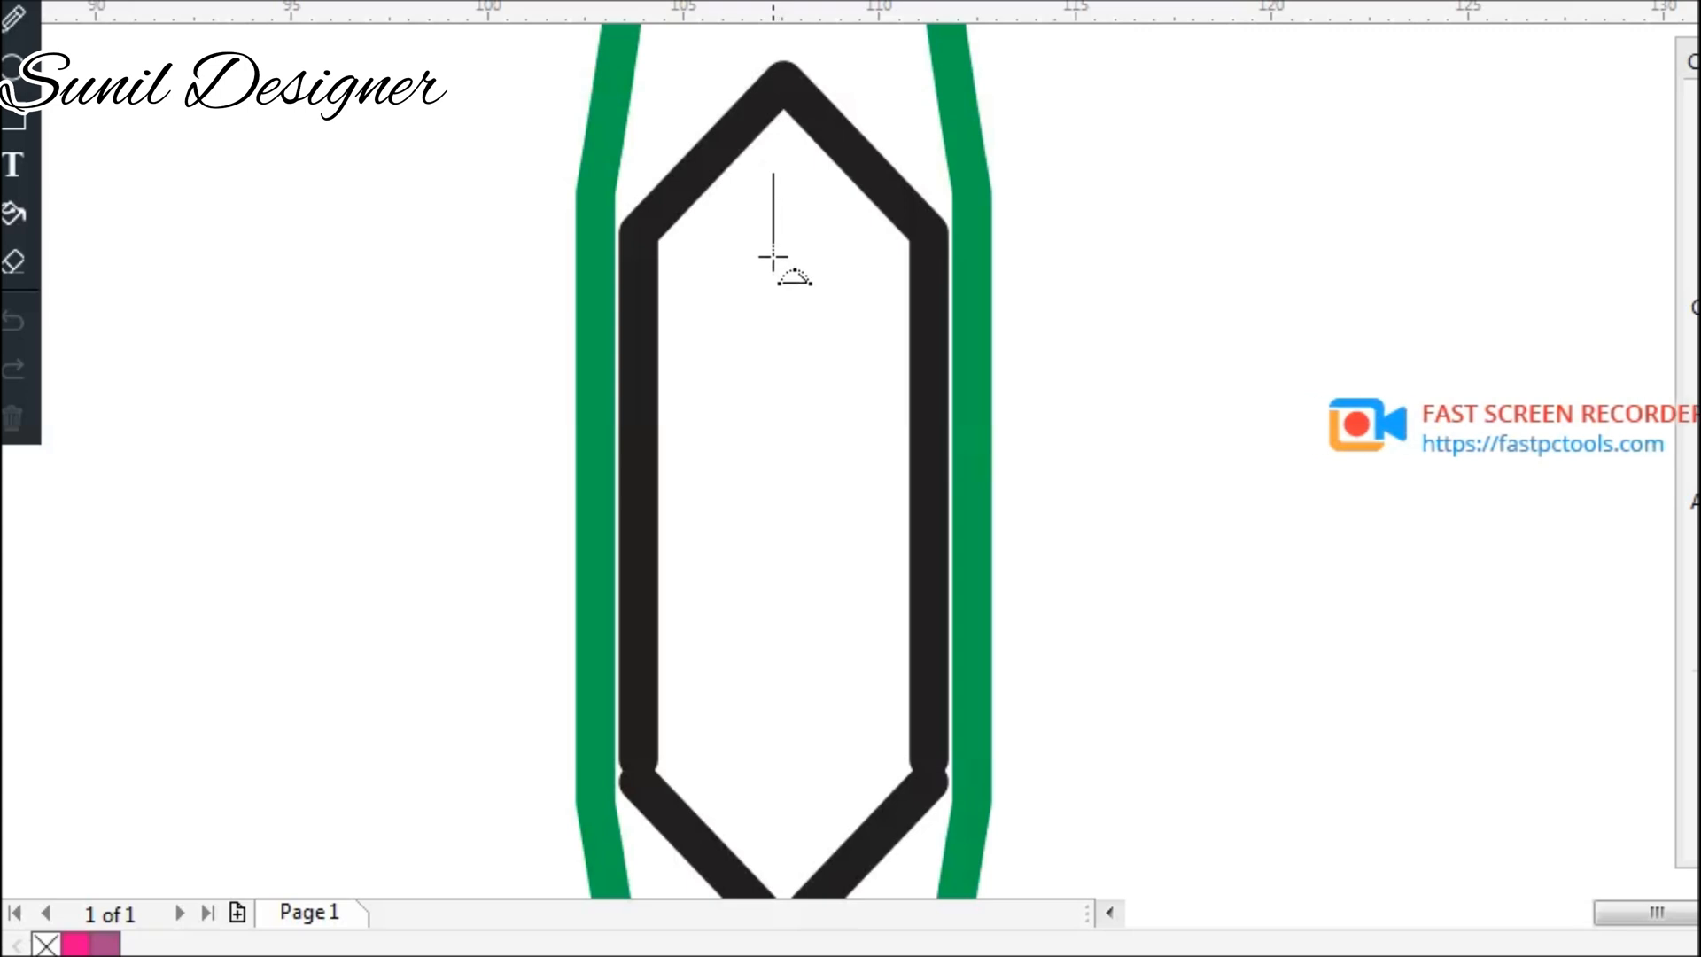
{"action": "left_click", "coordinate": [774, 256]}
{"action": "key", "text": "space"}
{"action": "left_click", "coordinate": [854, 171], "text": "shift"}
{"action": "key", "text": "c"}
{"action": "left_click", "coordinate": [854, 171], "text": "shift"}
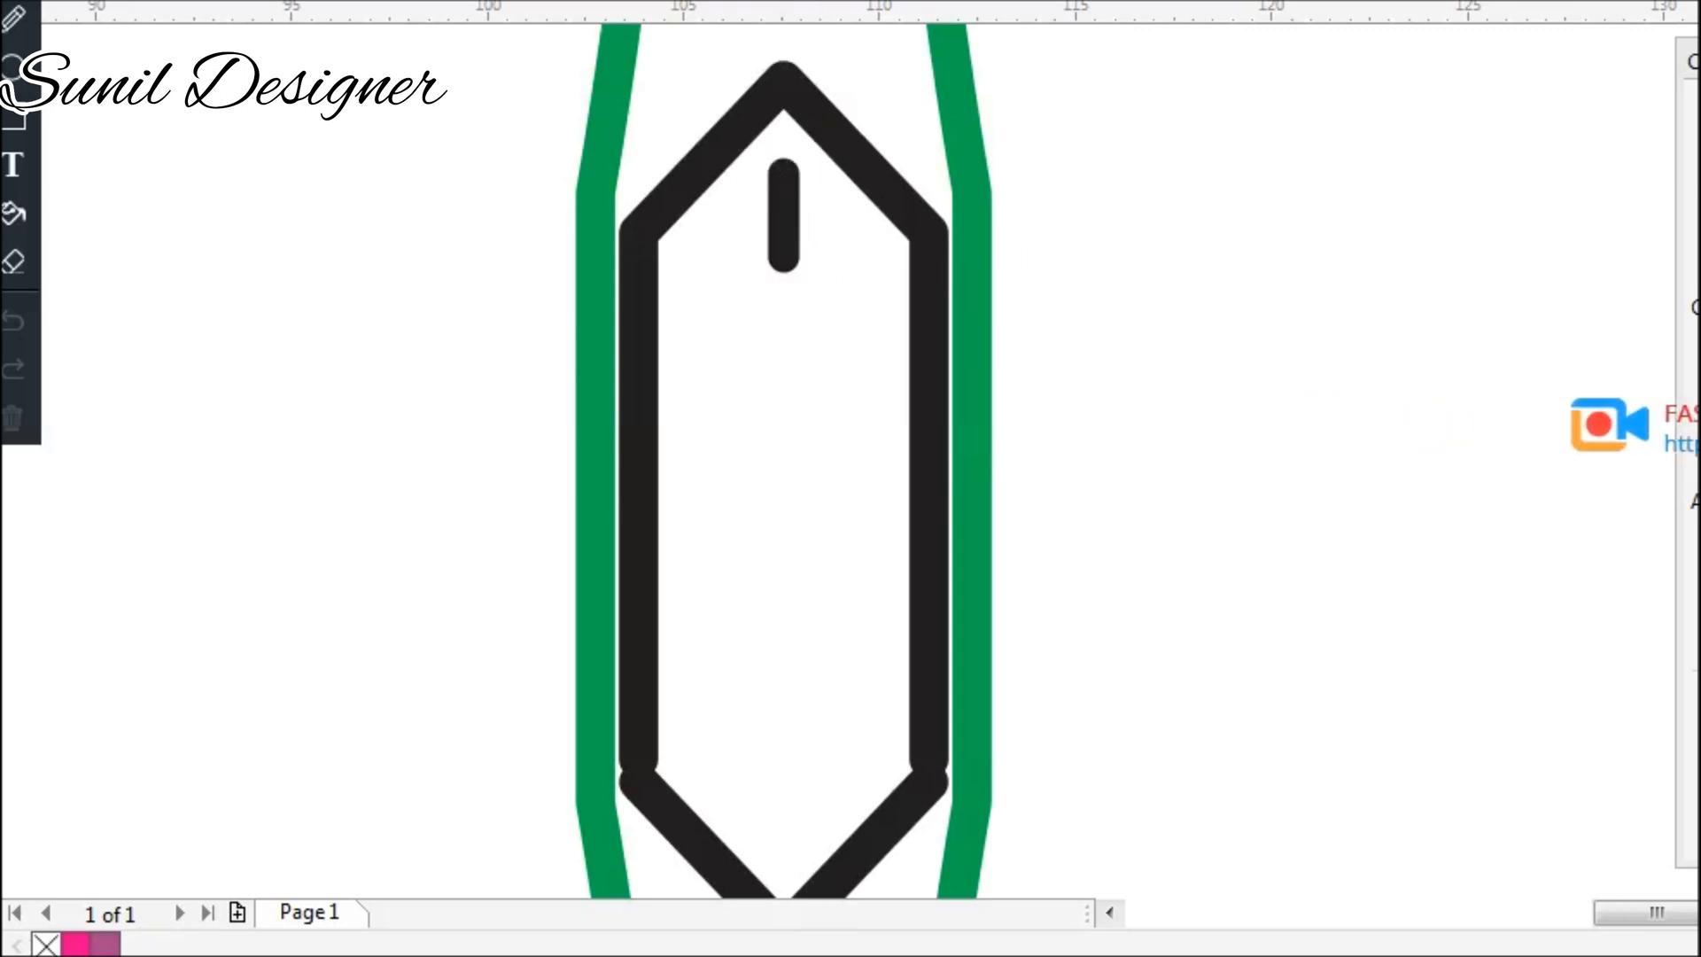
Repeat the dash into a column of six and copy the column twice to the right, trimming the surplus end dashes.
{"action": "key", "text": "ctrl+d"}
{"action": "scroll", "coordinate": [897, 209], "scroll_direction": "down", "scroll_amount": 1}
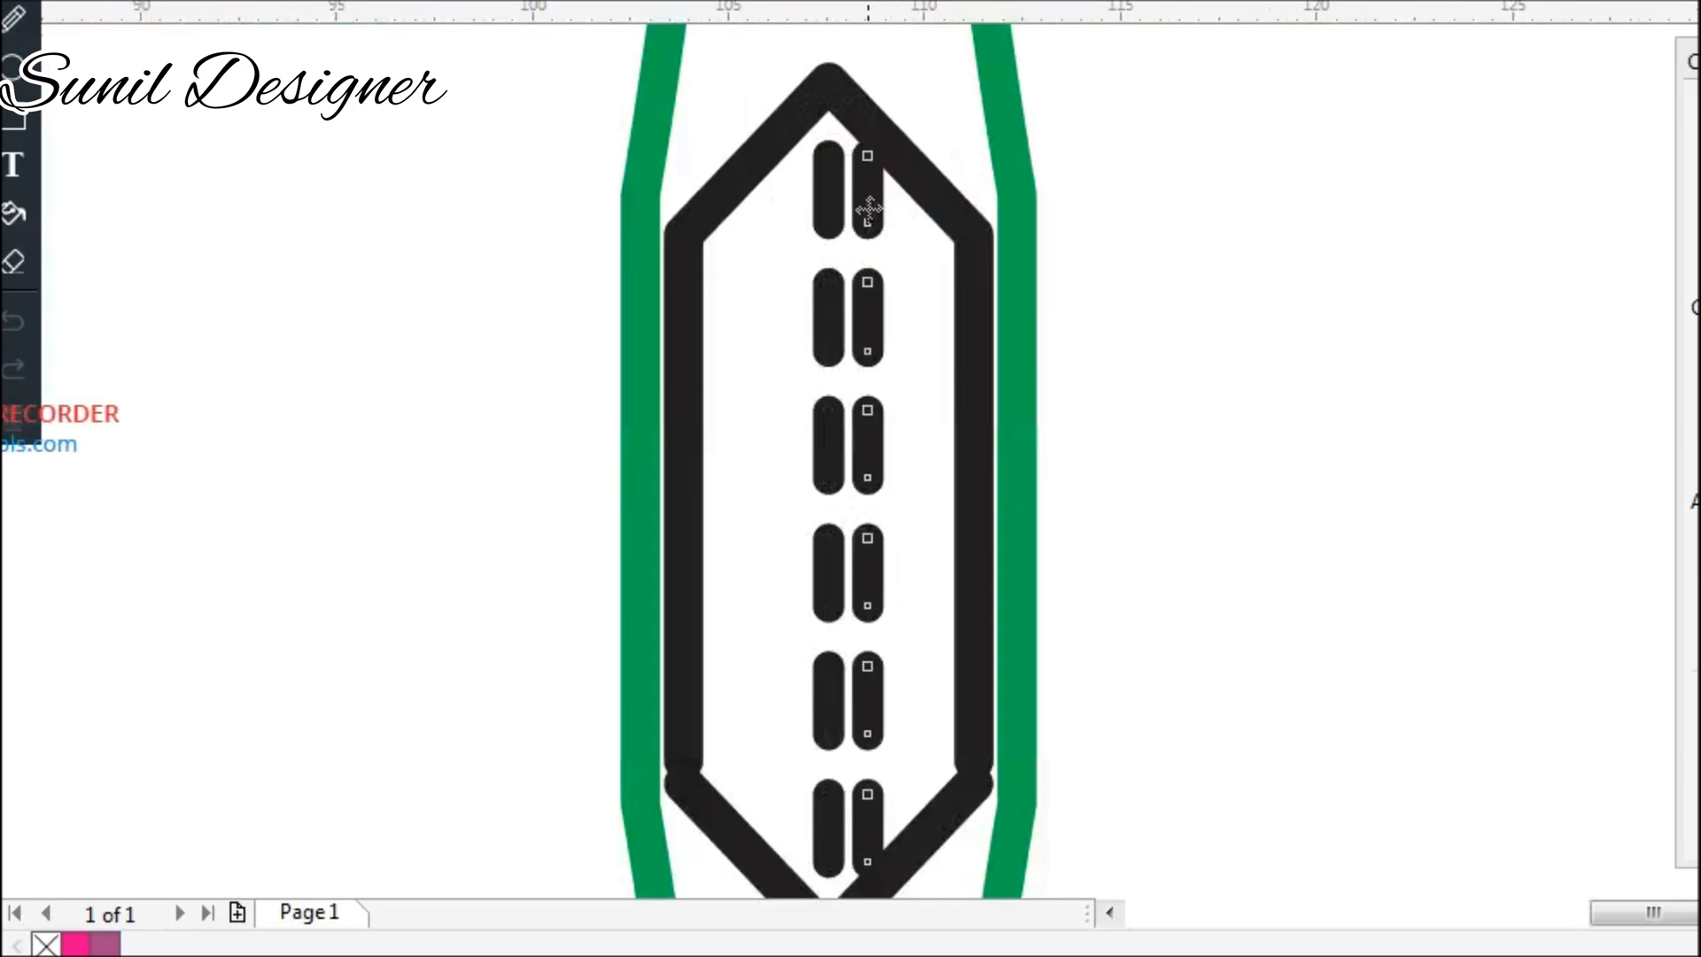
{"action": "key", "text": "ctrl+d"}
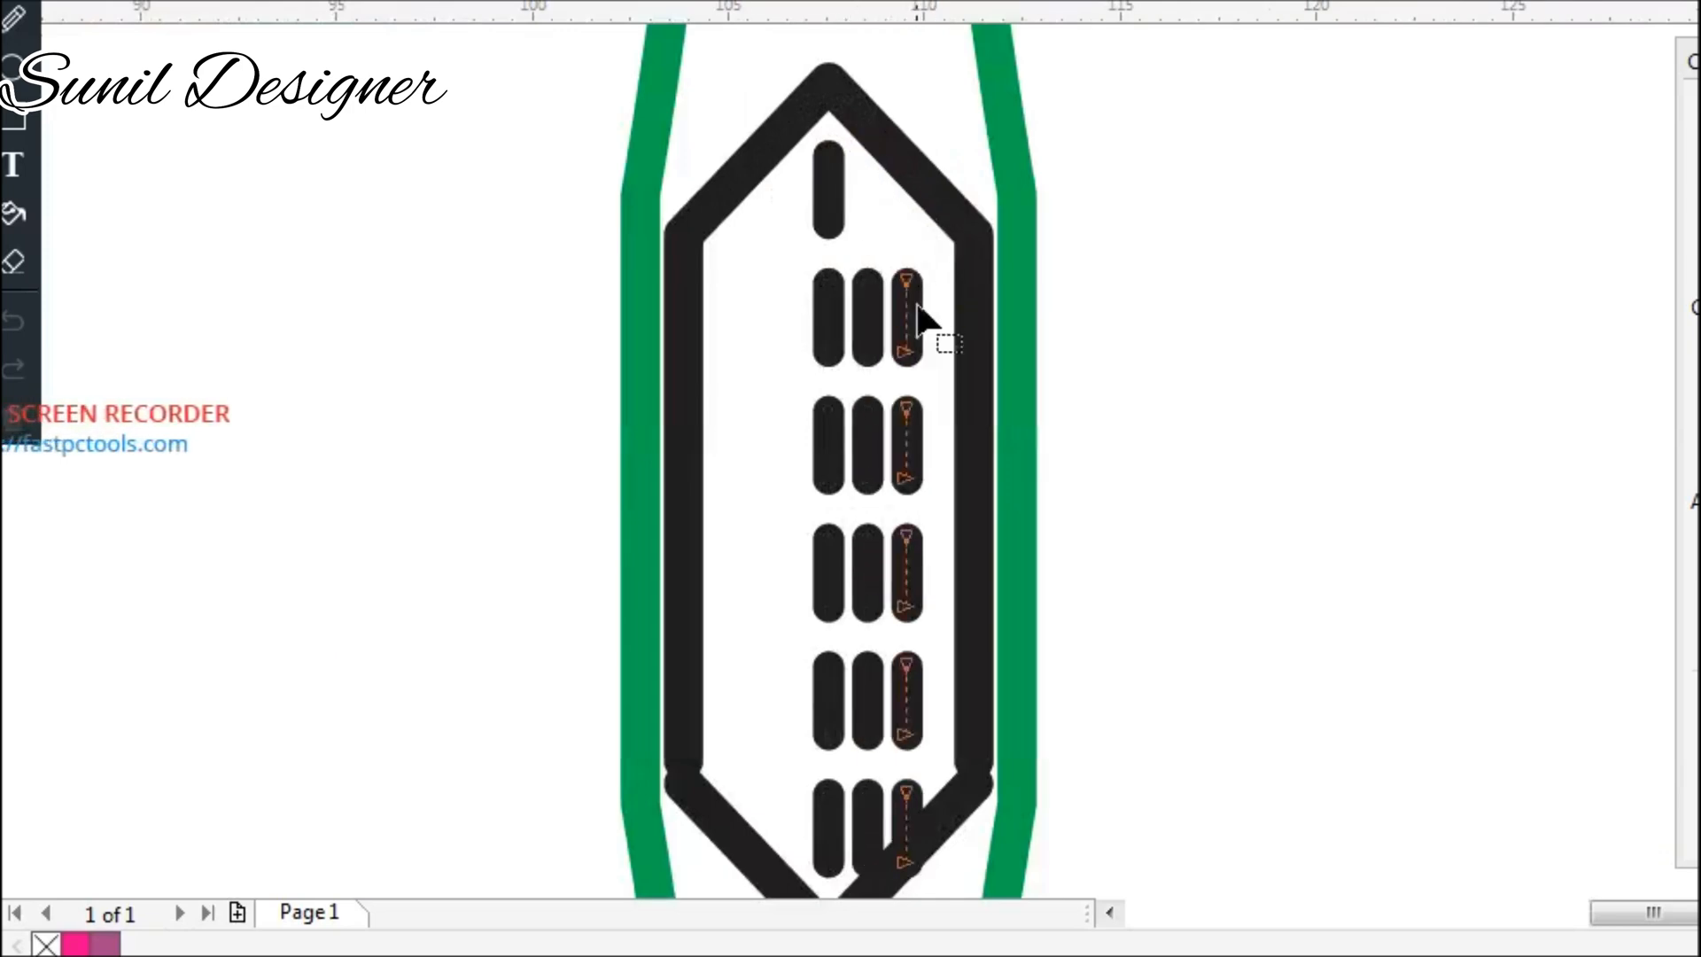
Align the vertical centres of the three dash columns so the dashes are staggered.
{"action": "key", "text": "space"}
{"action": "left_click", "coordinate": [869, 301], "text": "shift"}
{"action": "left_click", "coordinate": [833, 303], "text": "shift"}
{"action": "key", "text": "e"}
{"action": "left_click", "coordinate": [1232, 258]}
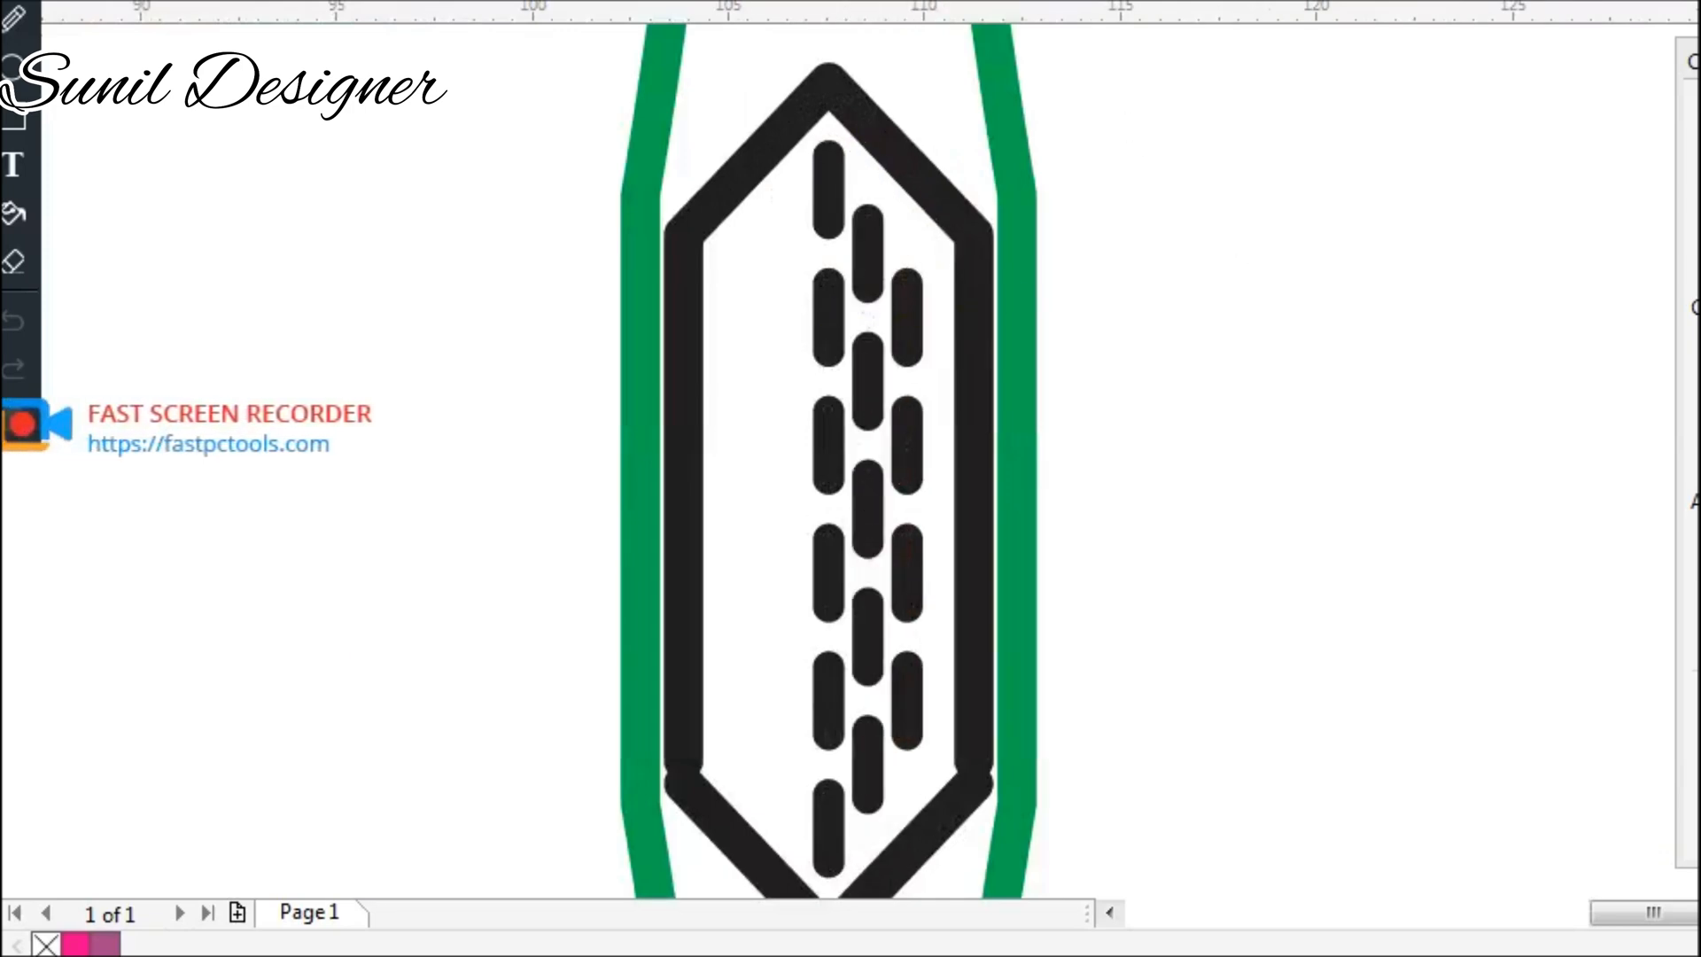
Nudge the second and third dash columns outward and adjust them to even spacing inside the hexagon.
{"action": "left_click", "coordinate": [905, 289]}
{"action": "key", "text": "Right"}
{"action": "key", "text": "Right"}
{"action": "left_click", "coordinate": [875, 274], "text": "shift"}
{"action": "key", "text": "Right"}
{"action": "key", "text": "Right"}
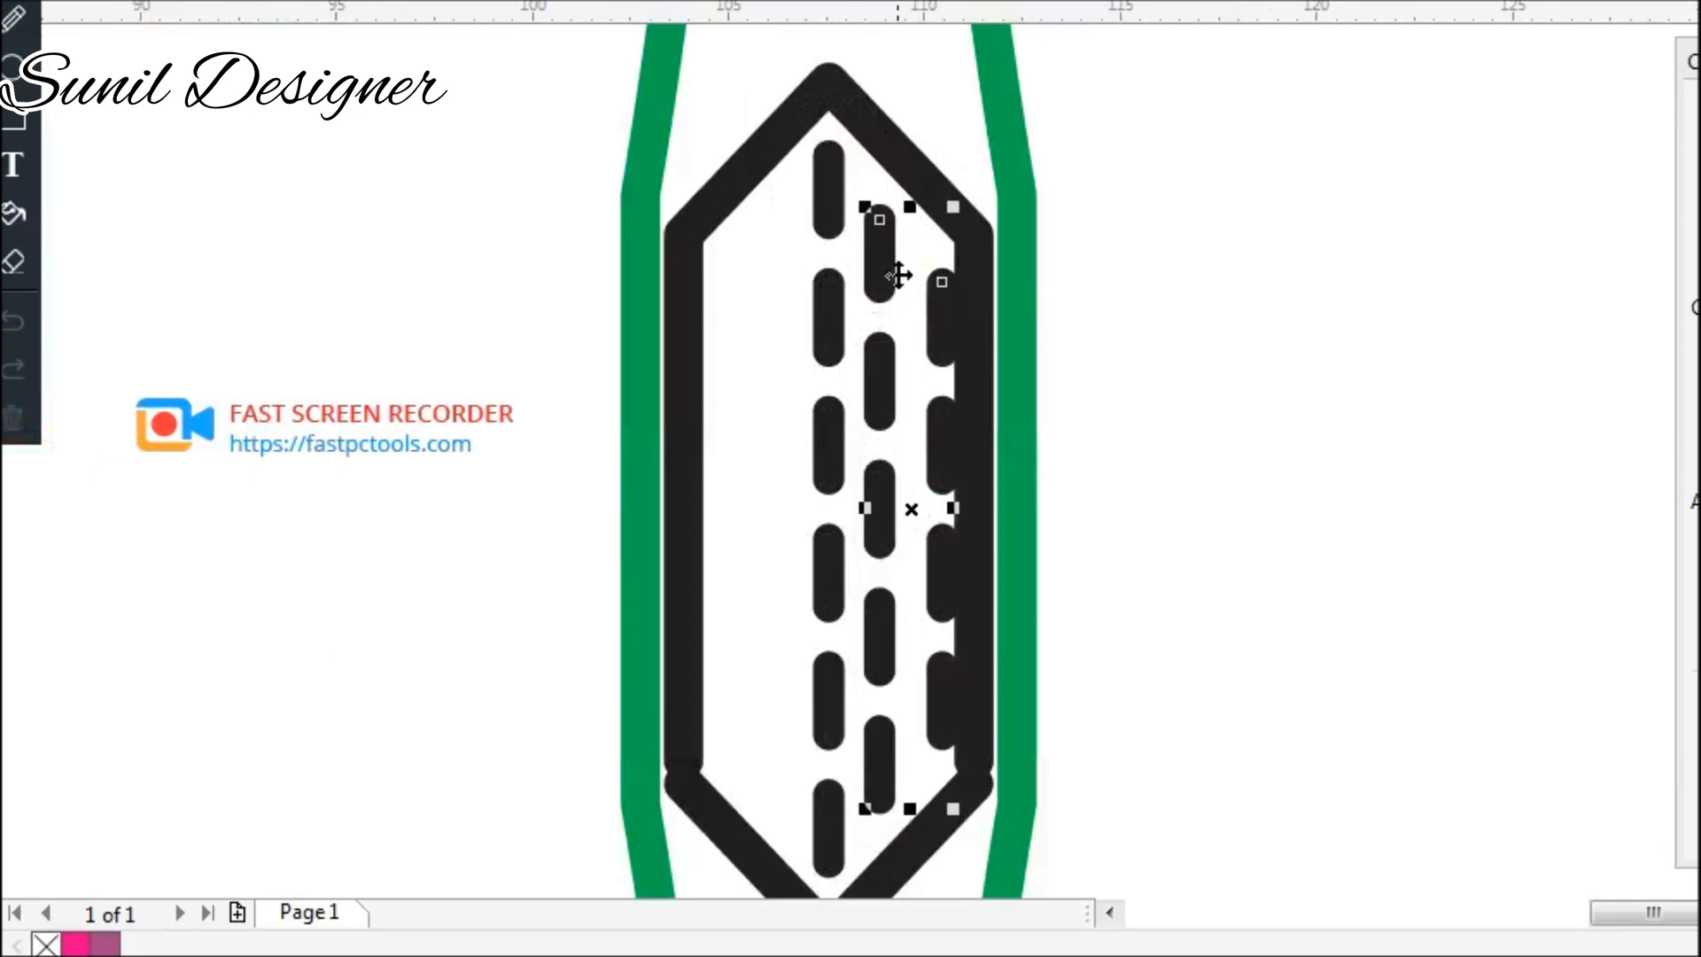
{"action": "left_click", "coordinate": [1115, 318]}
{"action": "left_click", "coordinate": [897, 292]}
{"action": "key", "text": "Left"}
{"action": "left_click", "coordinate": [943, 311]}
{"action": "key", "text": "Left"}
{"action": "key", "text": "Left"}
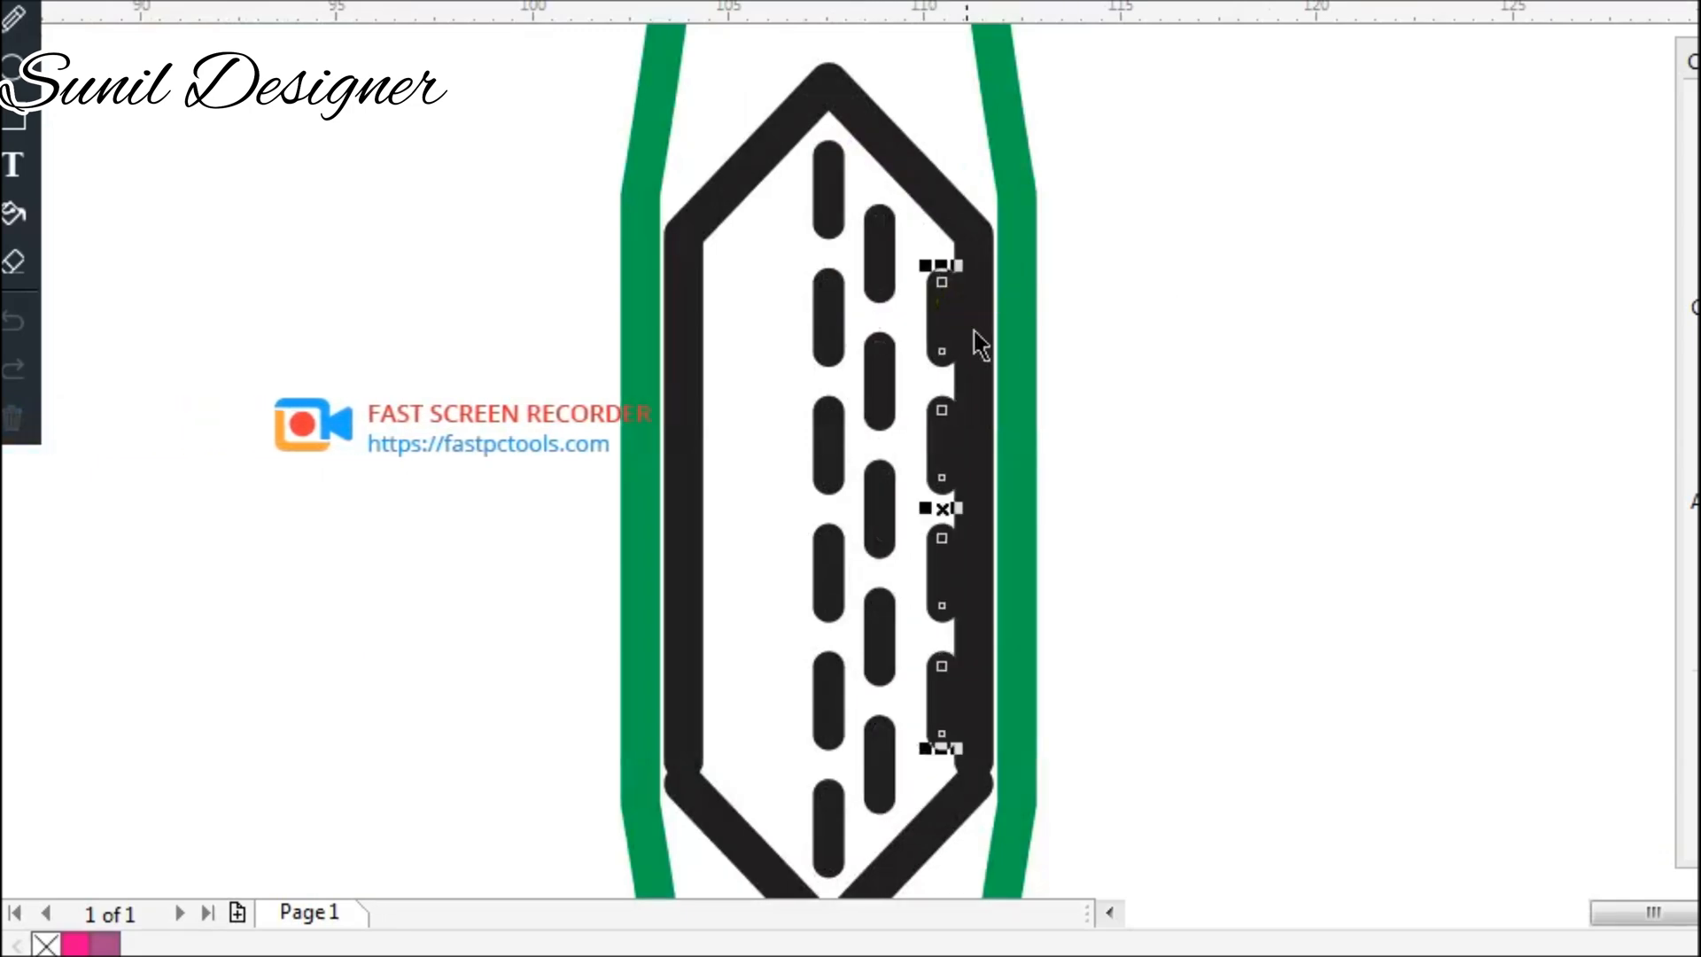
Mirror copies of the two outer dash columns to the left half of the hexagon and nudge them into place.
{"action": "left_click", "coordinate": [884, 265], "text": "shift"}
{"action": "left_click_drag", "start_coordinate": [887, 258], "coordinate": [752, 258]}
{"action": "right_click", "coordinate": [752, 258]}
{"action": "left_click", "coordinate": [699, 3]}
{"action": "key", "text": "Left"}
{"action": "key", "text": "Left"}
{"action": "key", "text": "Left"}
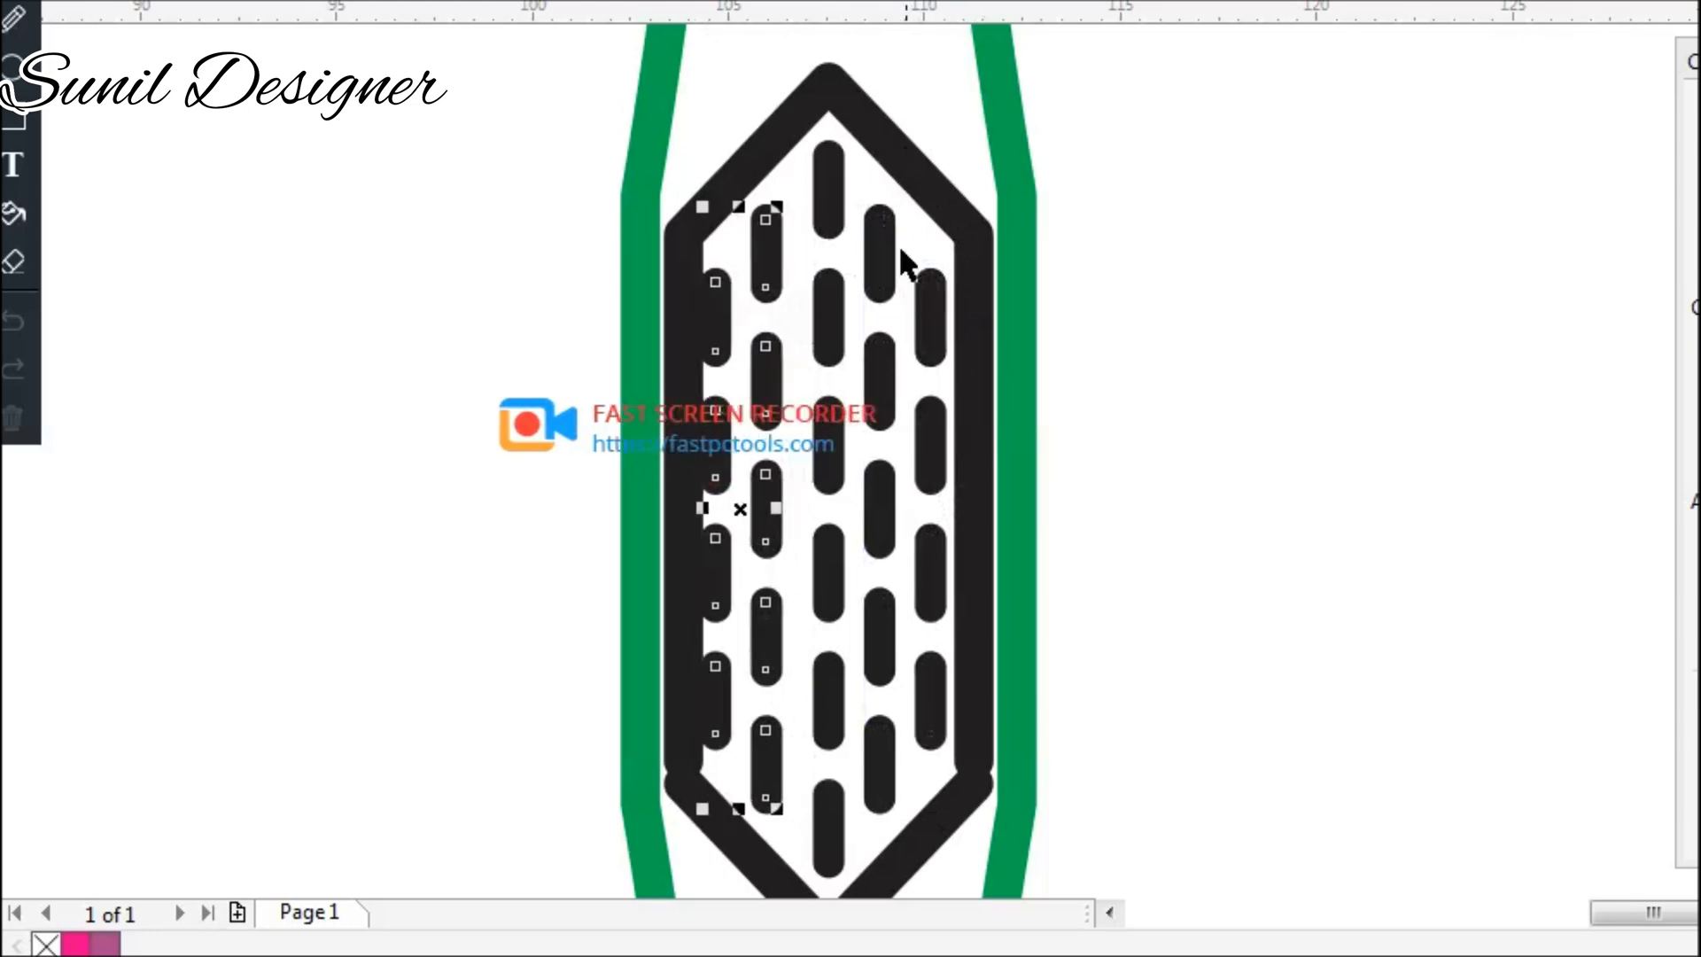
Centre the side dash columns horizontally on the middle column and join all the dashes into one object.
{"action": "left_click", "coordinate": [886, 257], "text": "shift"}
{"action": "left_click", "coordinate": [927, 288], "text": "shift"}
{"action": "left_click", "coordinate": [833, 160], "text": "shift"}
{"action": "key", "text": "c"}
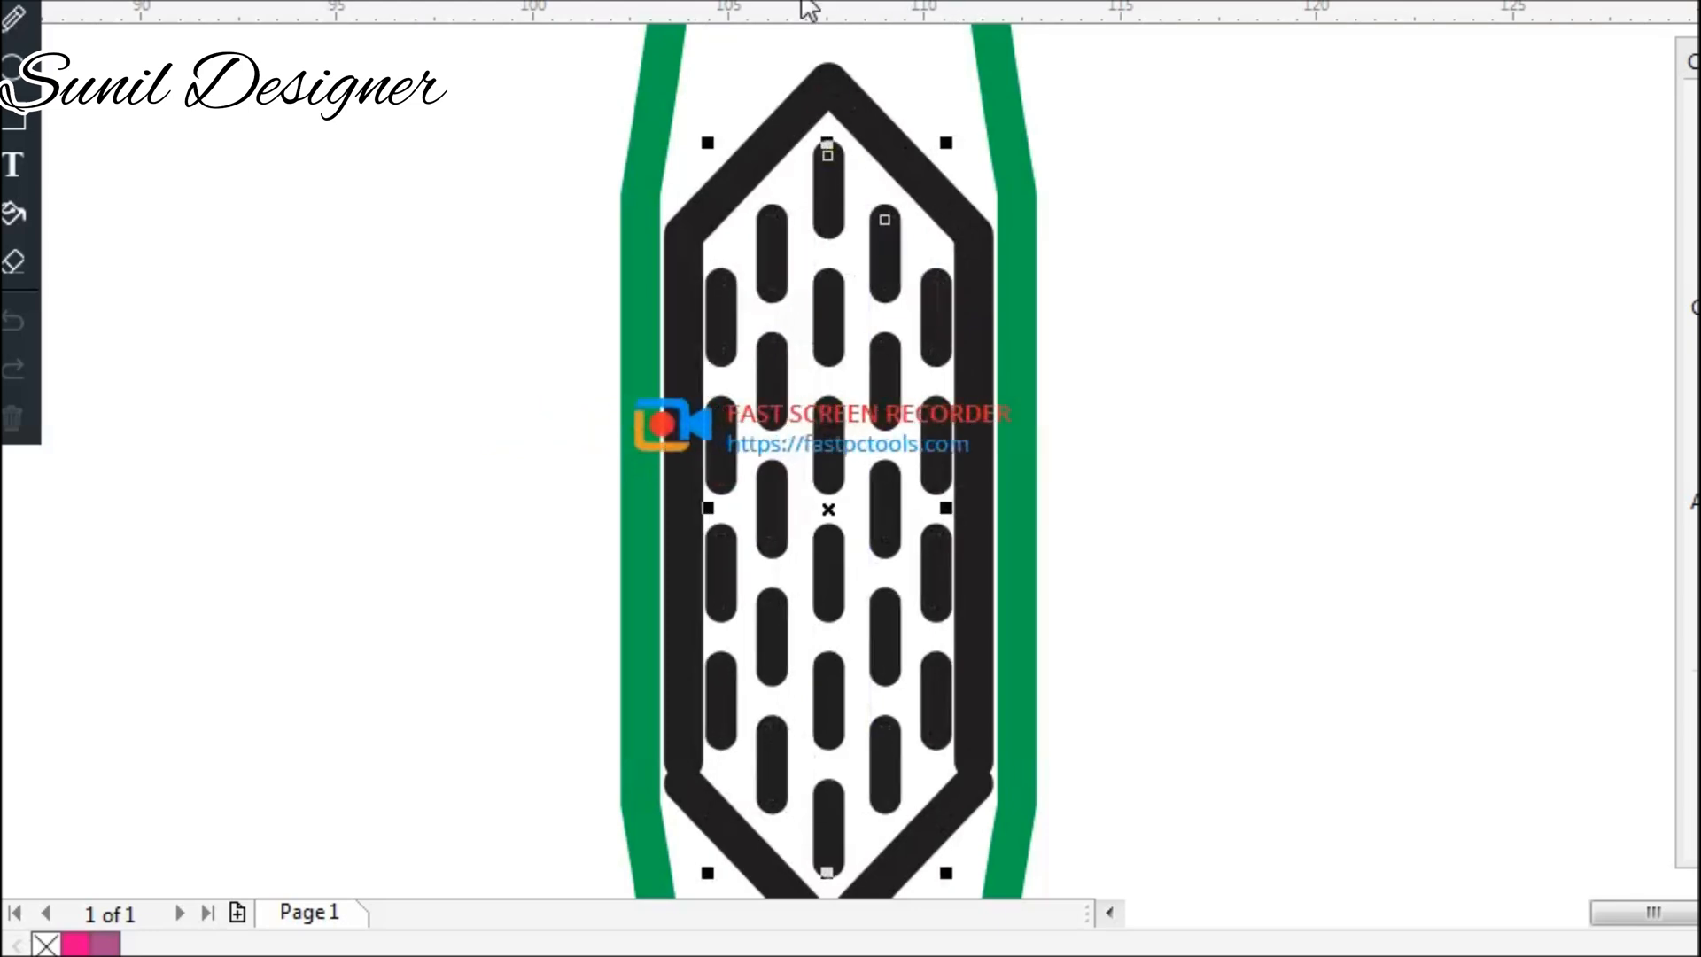
{"action": "left_click", "coordinate": [806, 5]}
Join the black hexagon and the circle above it into one object.
{"action": "left_click", "coordinate": [858, 92], "text": "shift"}
{"action": "scroll", "coordinate": [925, 255], "scroll_direction": "down", "scroll_amount": 3}
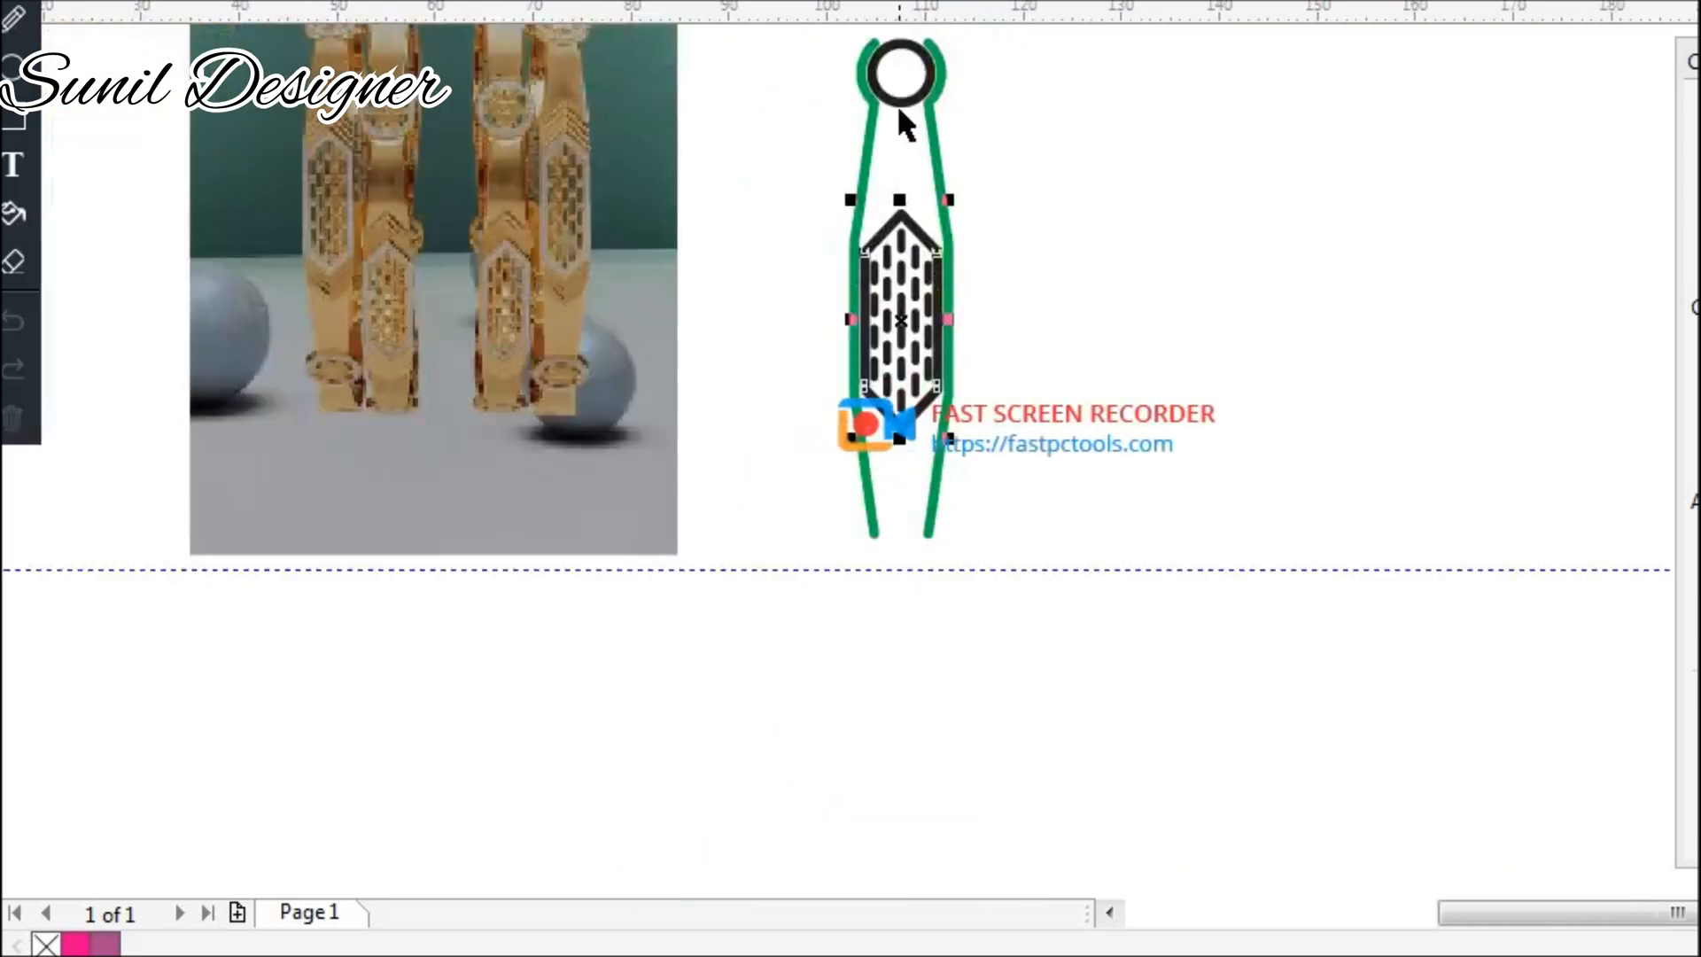
{"action": "left_click", "coordinate": [886, 46], "text": "shift"}
{"action": "key", "text": "Escape"}
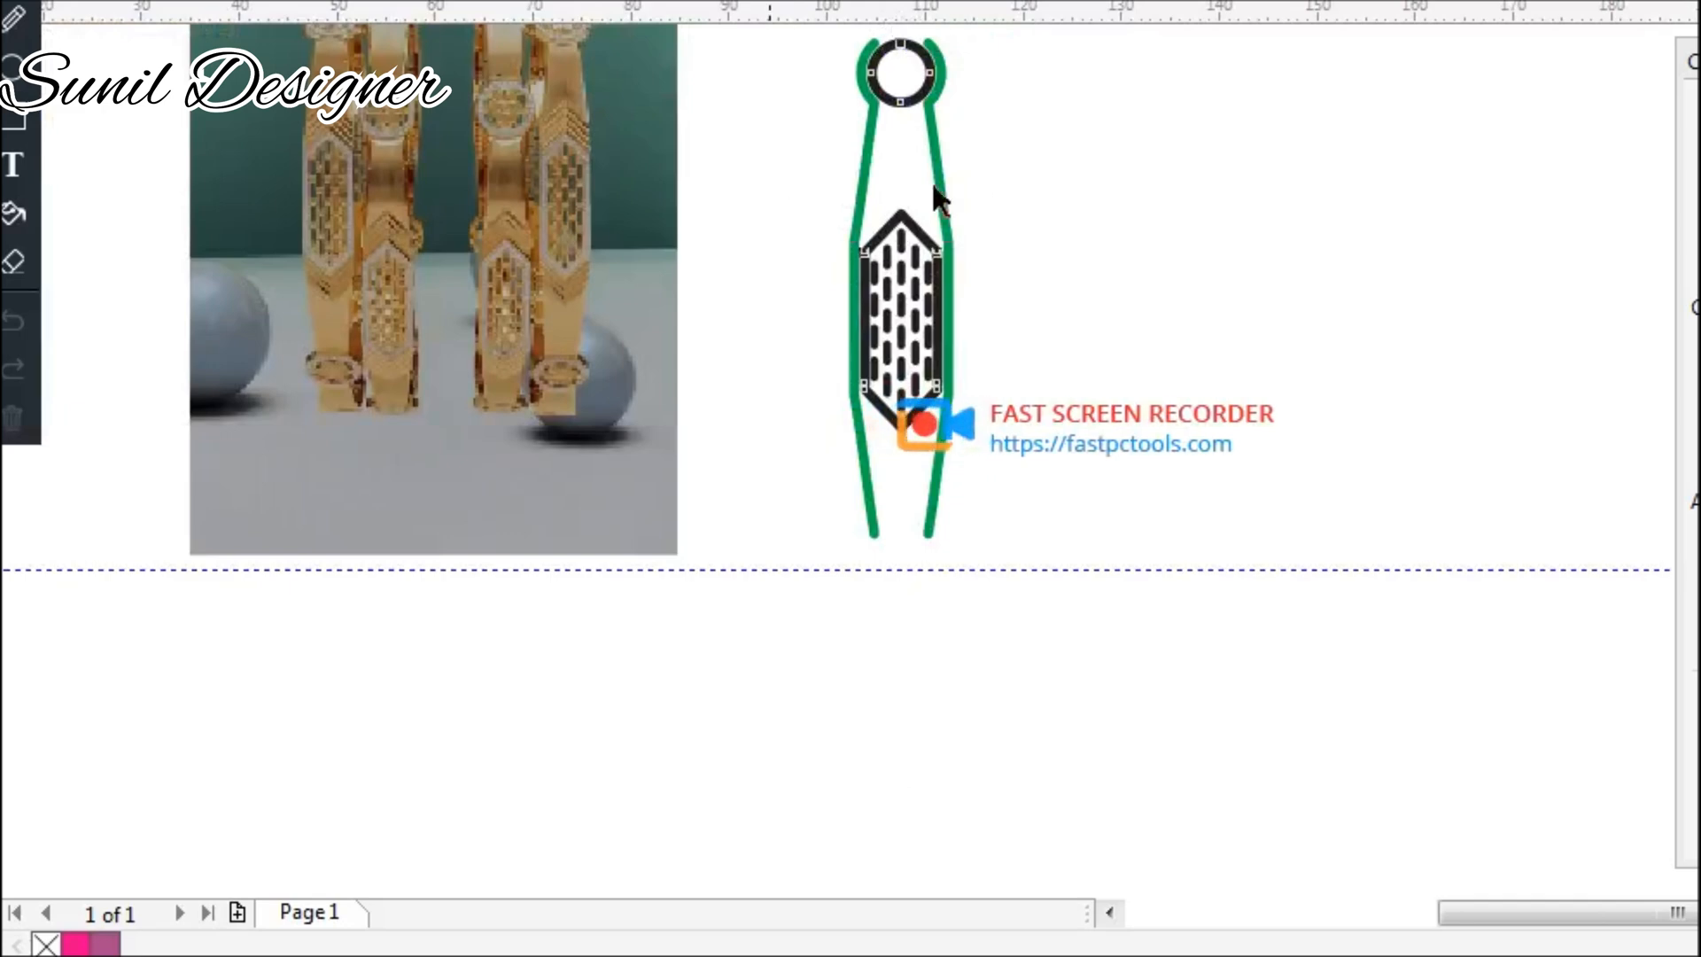
Move the green outlines and the dashes about 50 mm right, and the hexagon with circle about 100 mm right.
{"action": "left_click", "coordinate": [937, 170]}
{"action": "key", "text": "Right"}
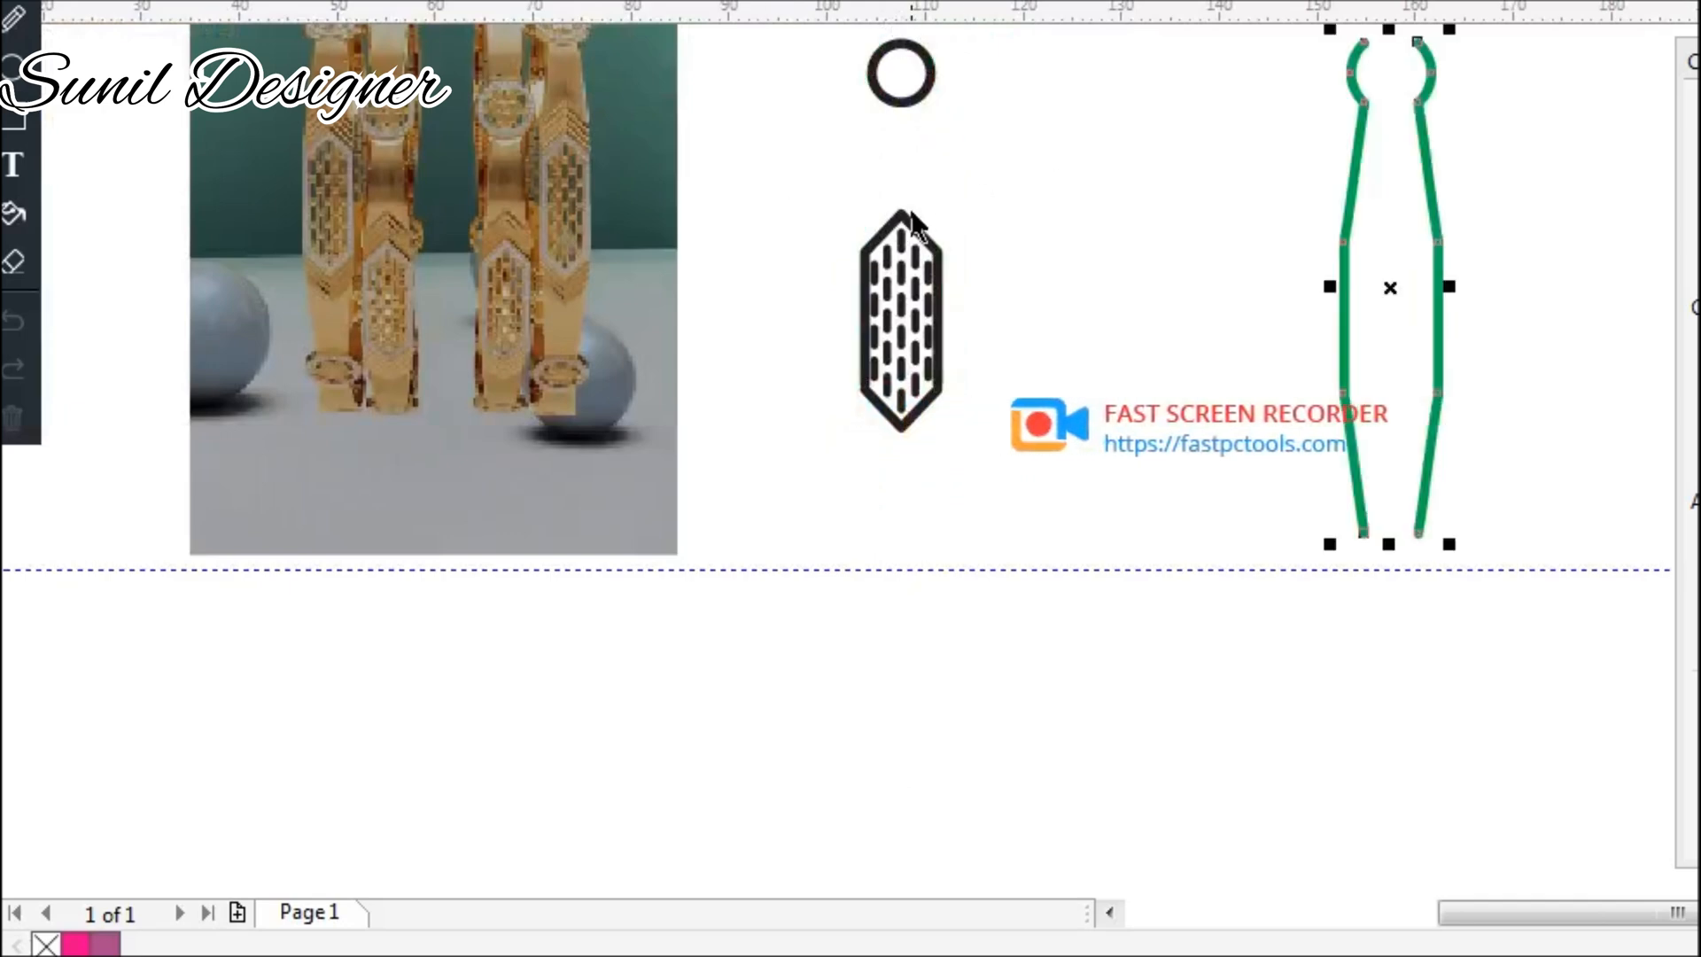
{"action": "left_click", "coordinate": [908, 221]}
{"action": "key", "text": "Right"}
{"action": "key", "text": "Right"}
{"action": "scroll", "coordinate": [873, 221], "scroll_direction": "down", "scroll_amount": 1}
{"action": "key", "text": "Escape"}
{"action": "left_click", "coordinate": [893, 253]}
{"action": "key", "text": "Right"}
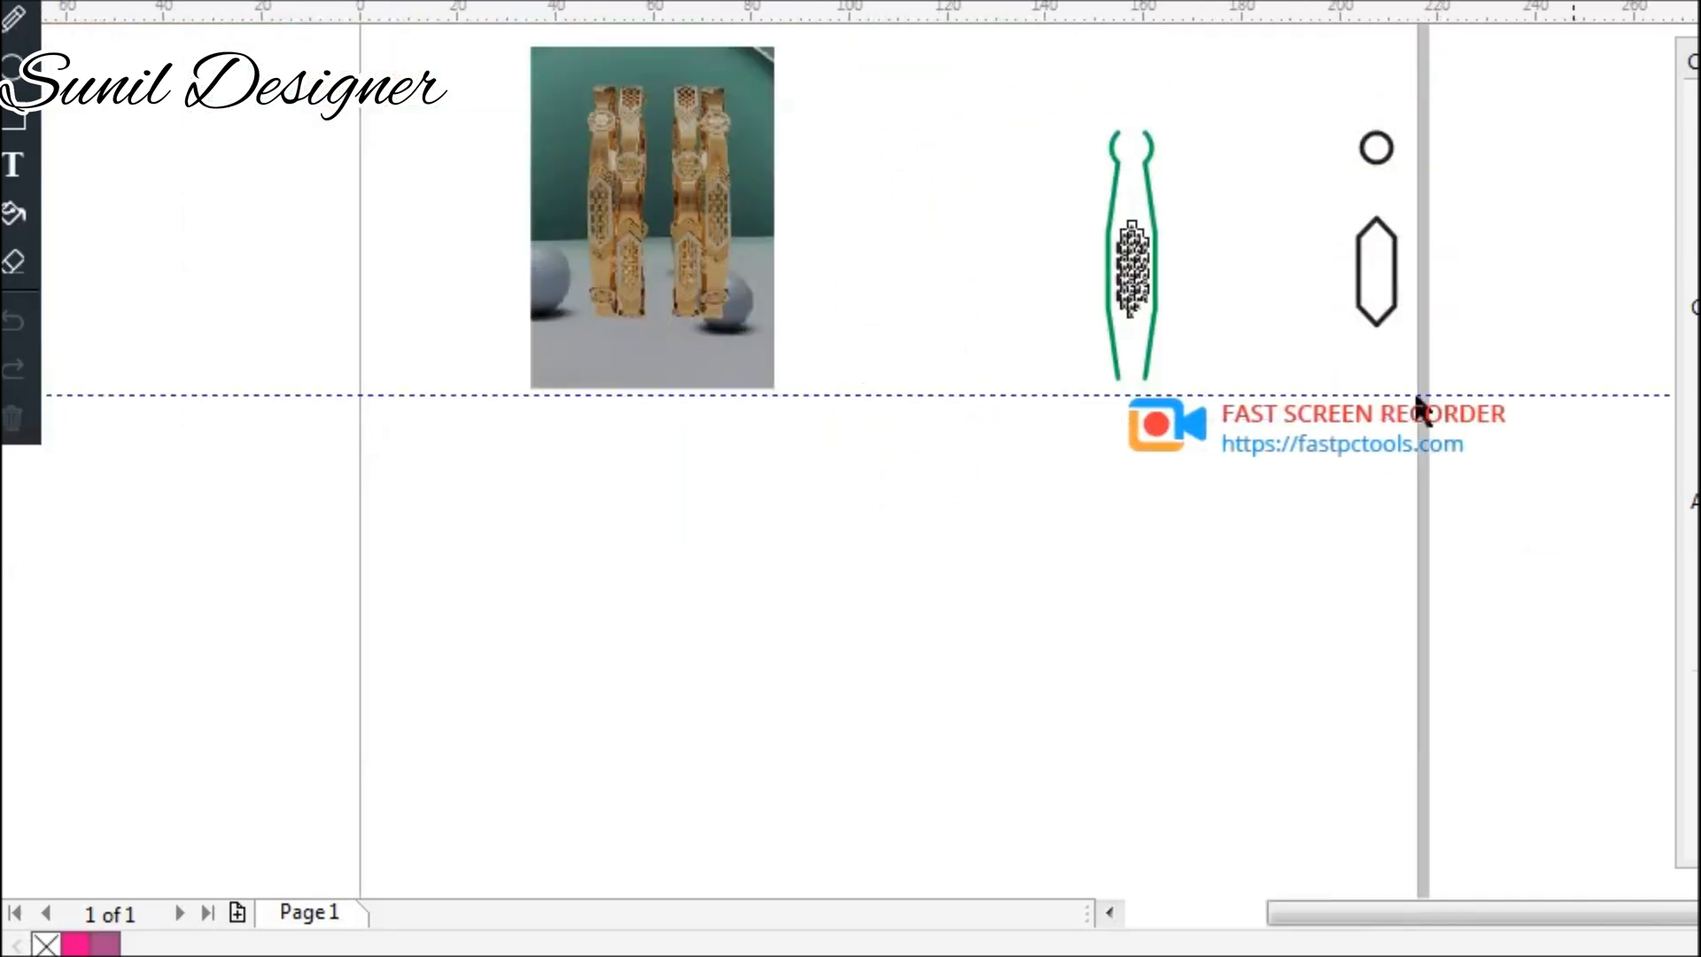
Duplicate both separated motif parts about 50 mm downward and repeat to make chains of four units.
{"action": "left_click_drag", "start_coordinate": [1440, 390], "coordinate": [1090, 115]}
{"action": "key", "text": "plus"}
{"action": "key", "text": "Down"}
{"action": "scroll", "coordinate": [1172, 211], "scroll_direction": "down", "scroll_amount": 1}
{"action": "key", "text": "ctrl+r"}
{"action": "key", "text": "ctrl+r"}
Colour the circle-and-hexagon chain orange and the outline-and-dash chain black, and overlay the two chains.
{"action": "left_click_drag", "start_coordinate": [1202, 107], "coordinate": [1099, 692]}
{"action": "left_click_drag", "start_coordinate": [1239, 89], "coordinate": [1329, 687]}
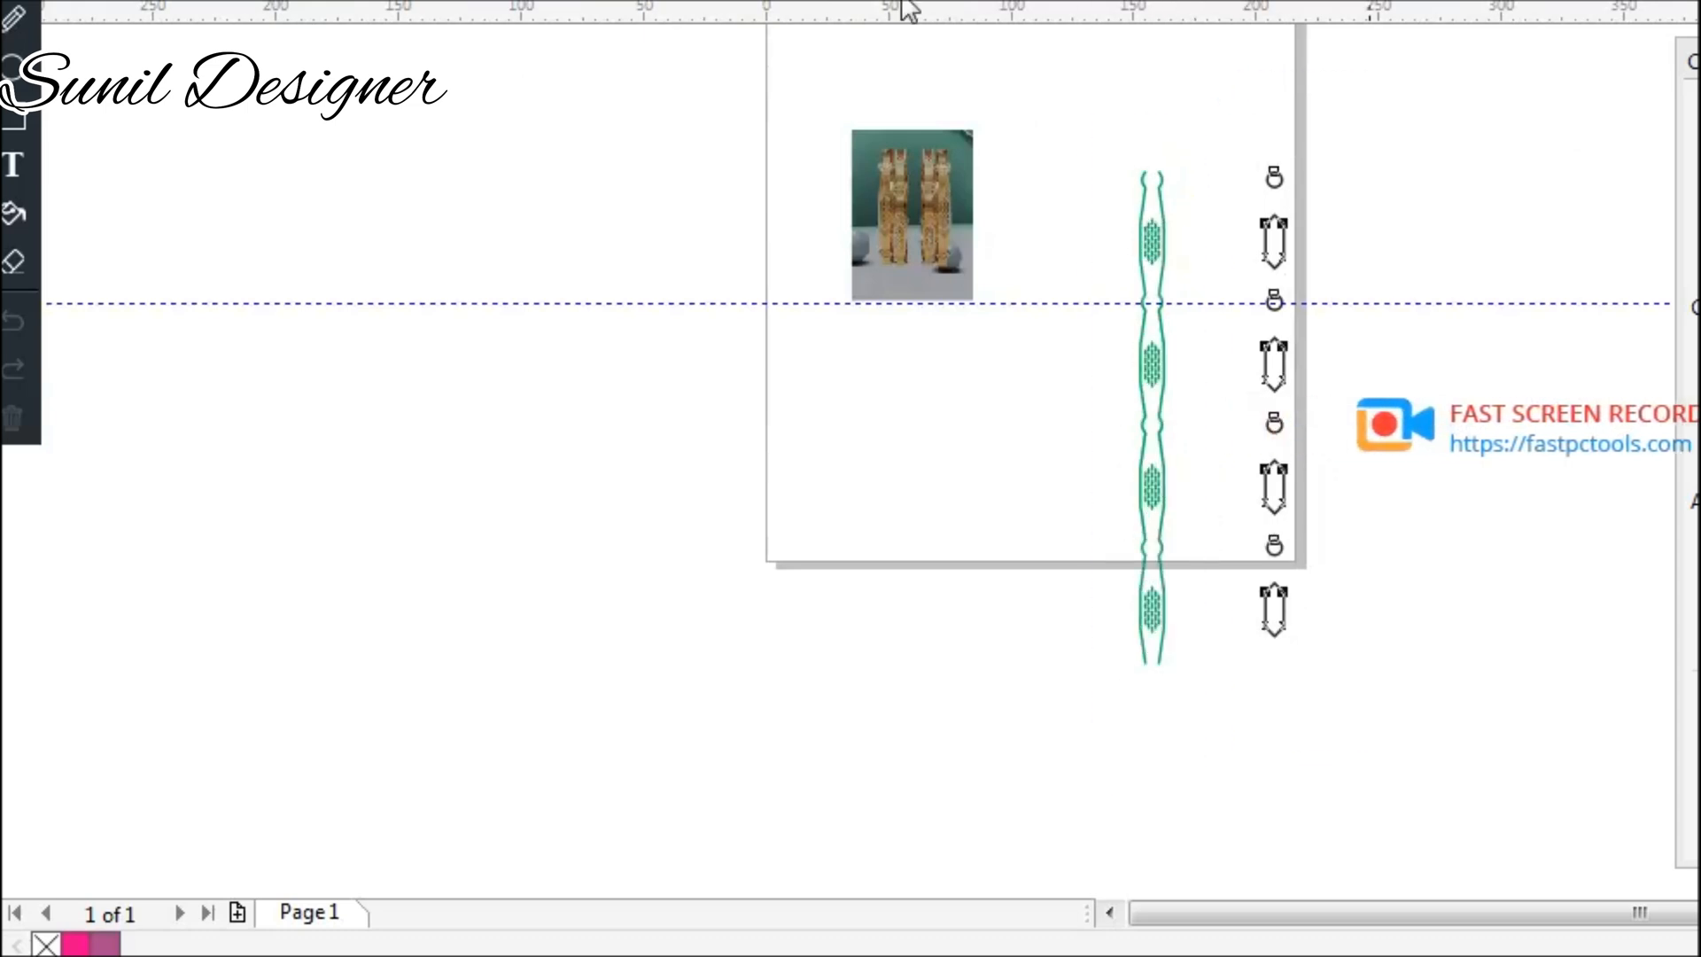
{"action": "left_click", "coordinate": [1155, 219]}
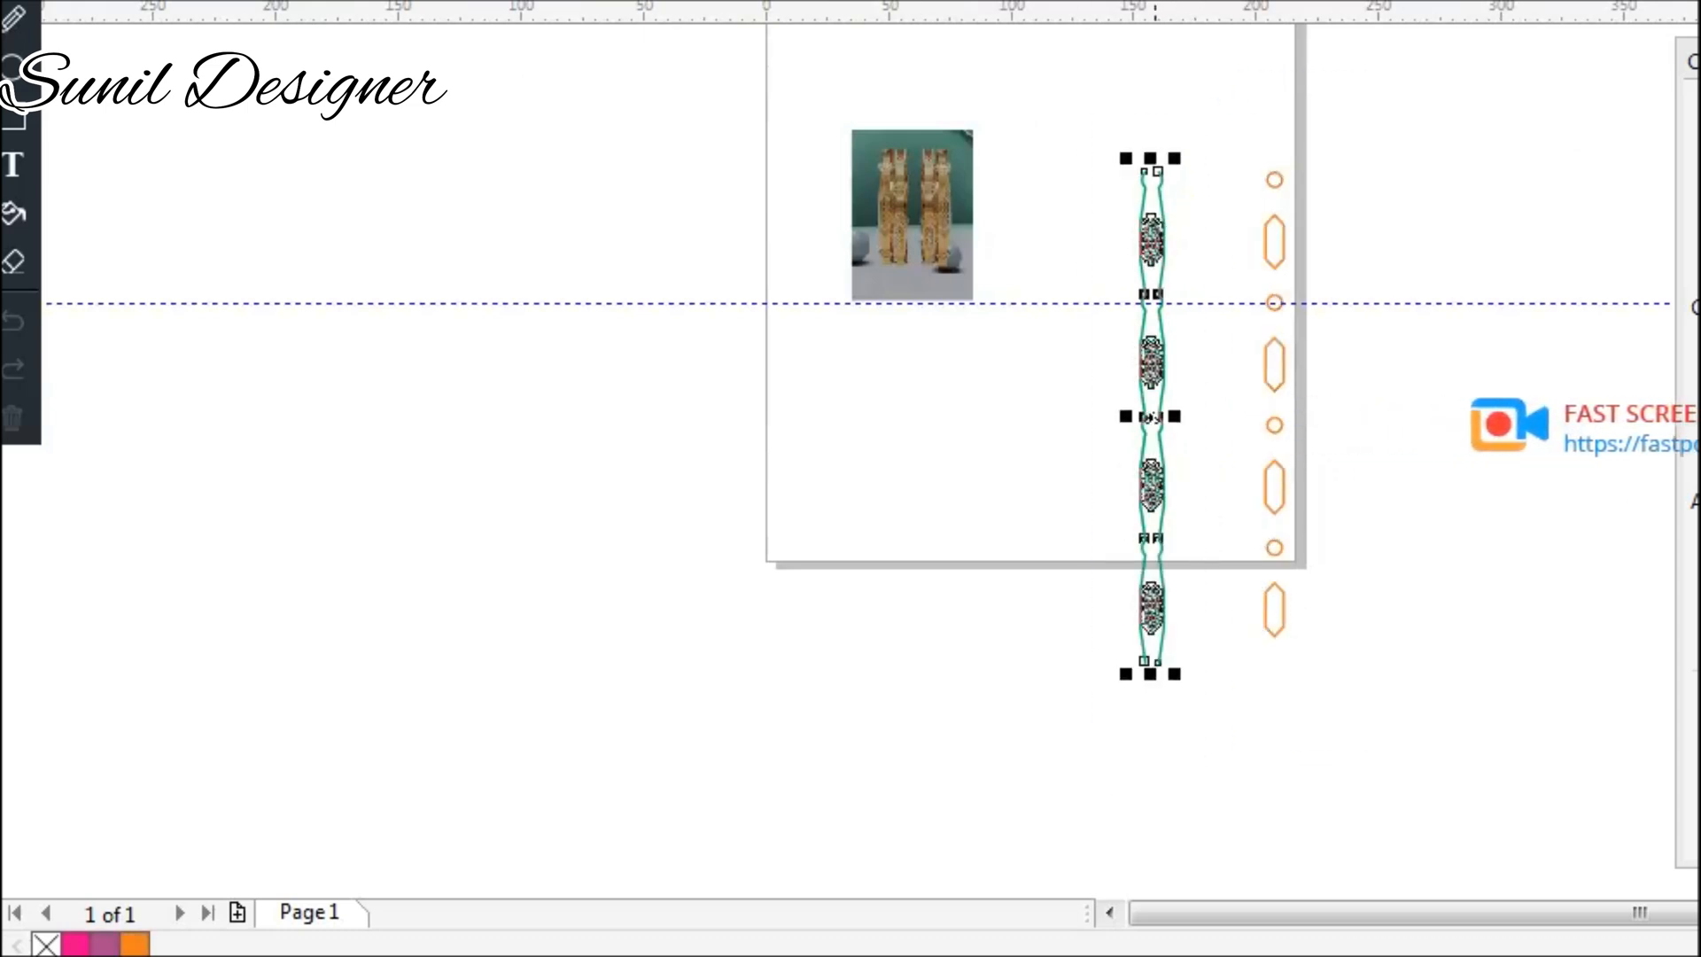
{"action": "left_click_drag", "start_coordinate": [1155, 219], "coordinate": [1278, 219]}
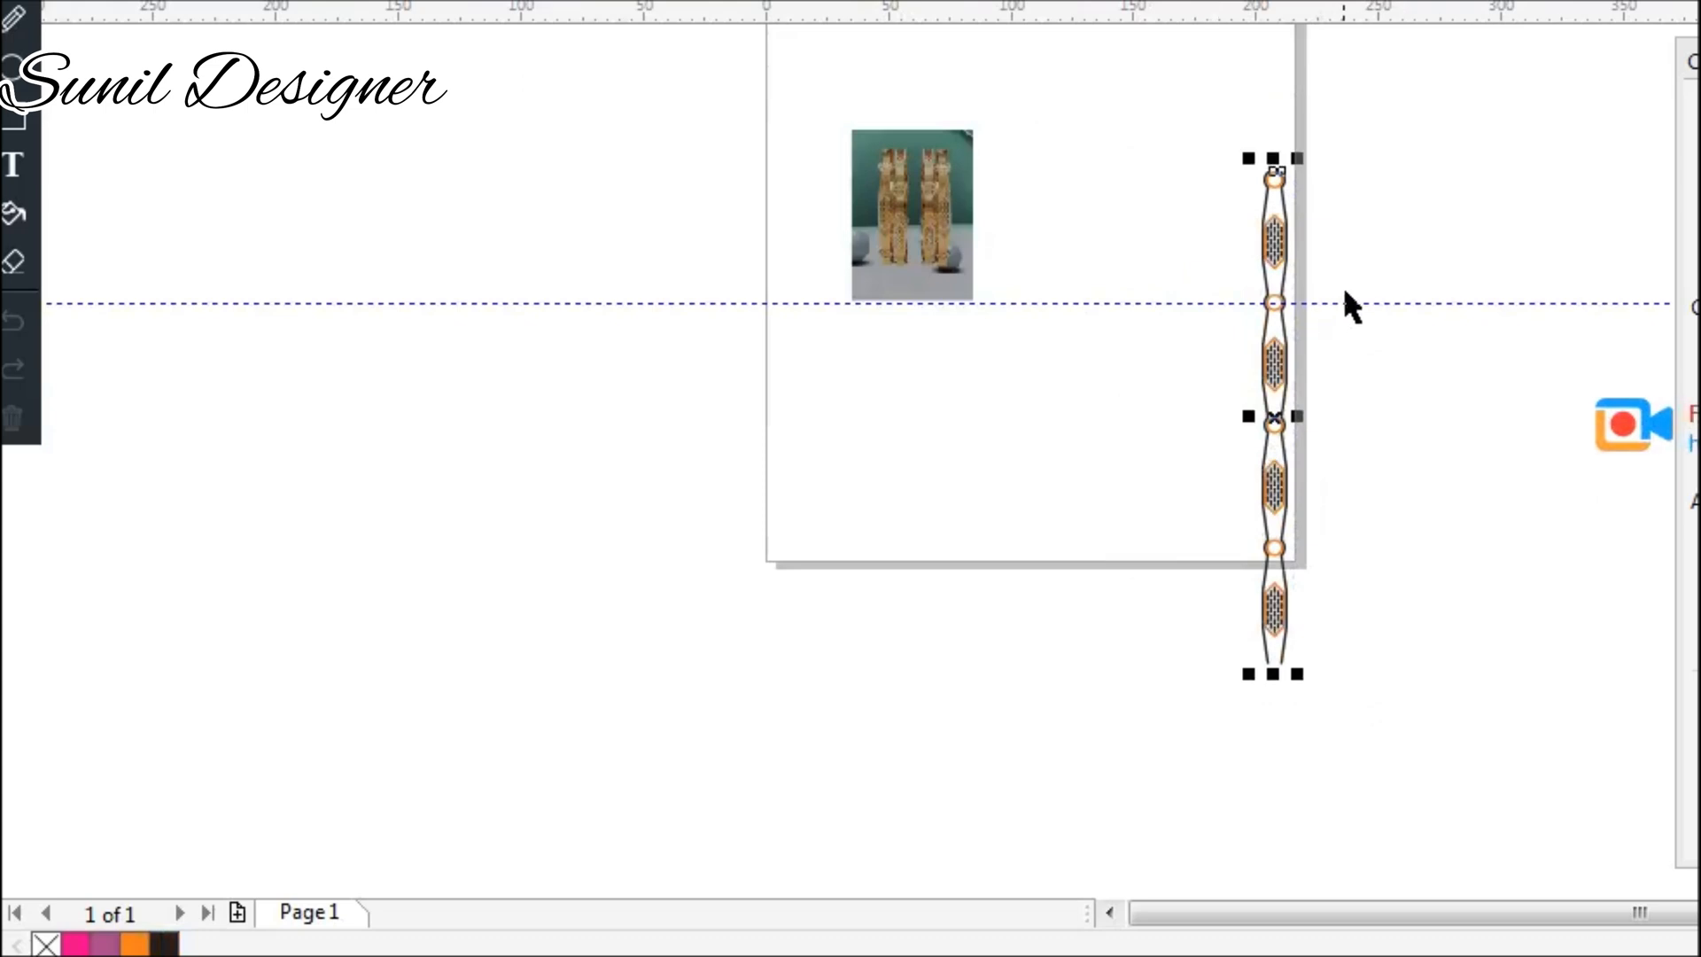
Centre the overlaid bangle pattern on the page.
{"action": "key", "text": "p"}
{"action": "key", "text": "Page_Up"}
{"action": "left_click", "coordinate": [1281, 640]}
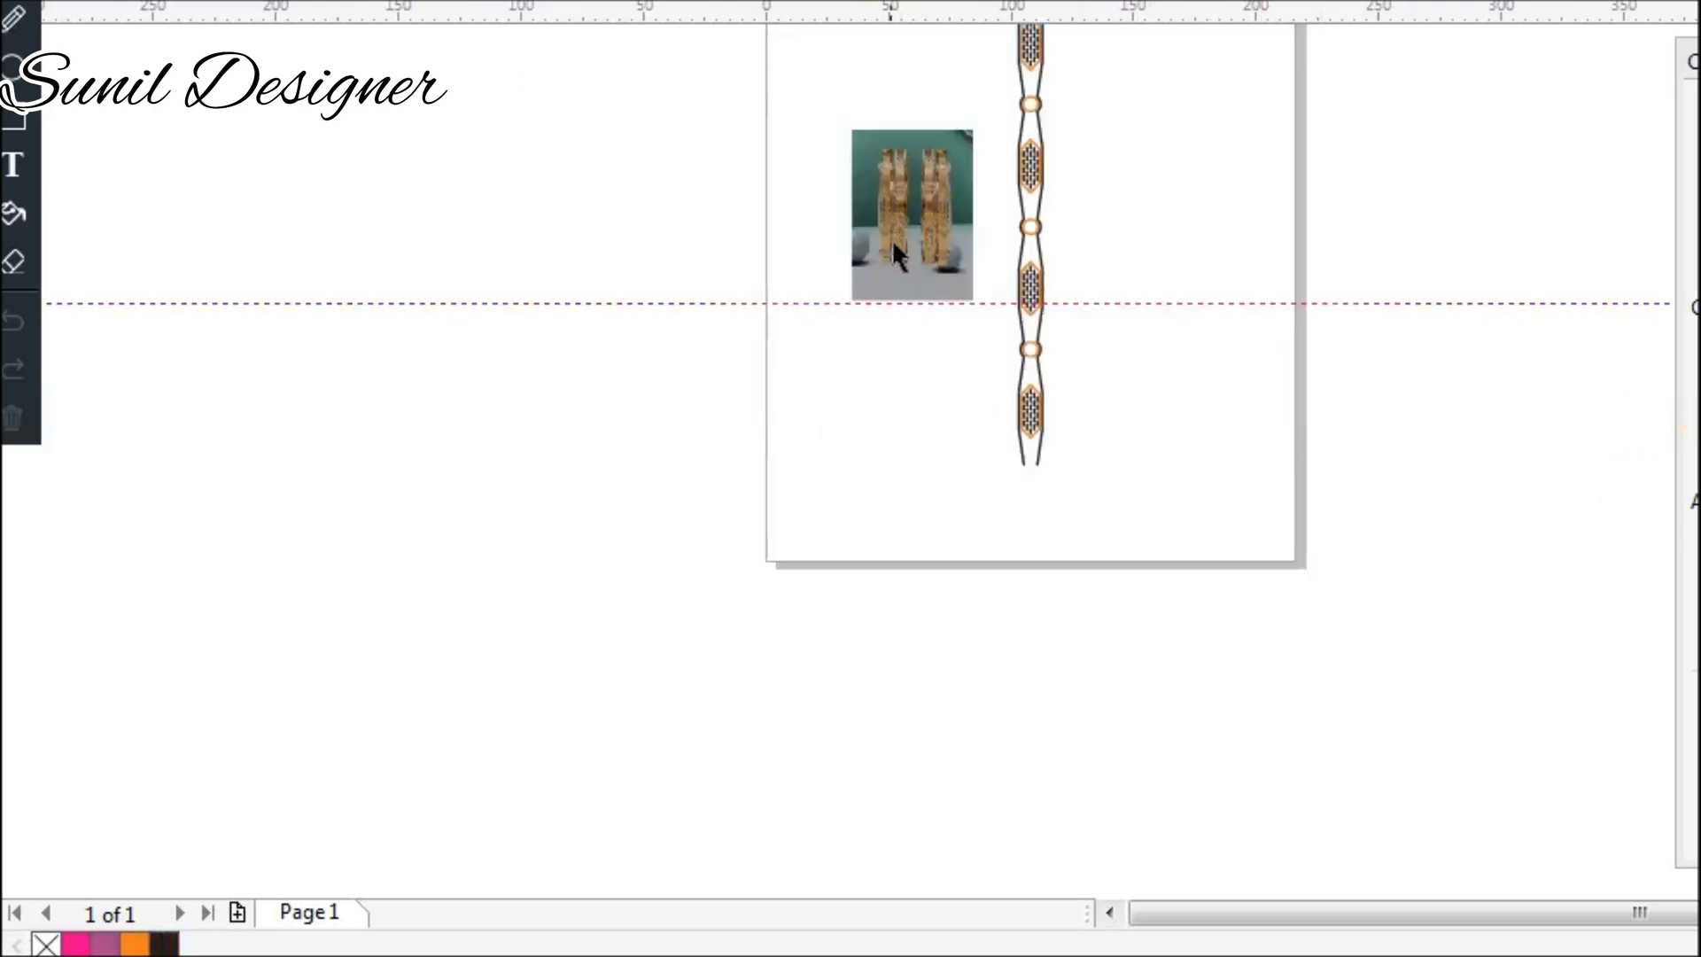
Move the reference photo up beside the upper part of the bangle pattern.
{"action": "left_click_drag", "start_coordinate": [893, 238], "coordinate": [864, 125]}
{"action": "scroll", "coordinate": [969, 204], "scroll_direction": "down", "scroll_amount": 1}
{"action": "scroll", "coordinate": [972, 203], "scroll_direction": "up", "scroll_amount": 2}
{"action": "scroll", "coordinate": [1028, 258], "scroll_direction": "up", "scroll_amount": 1}
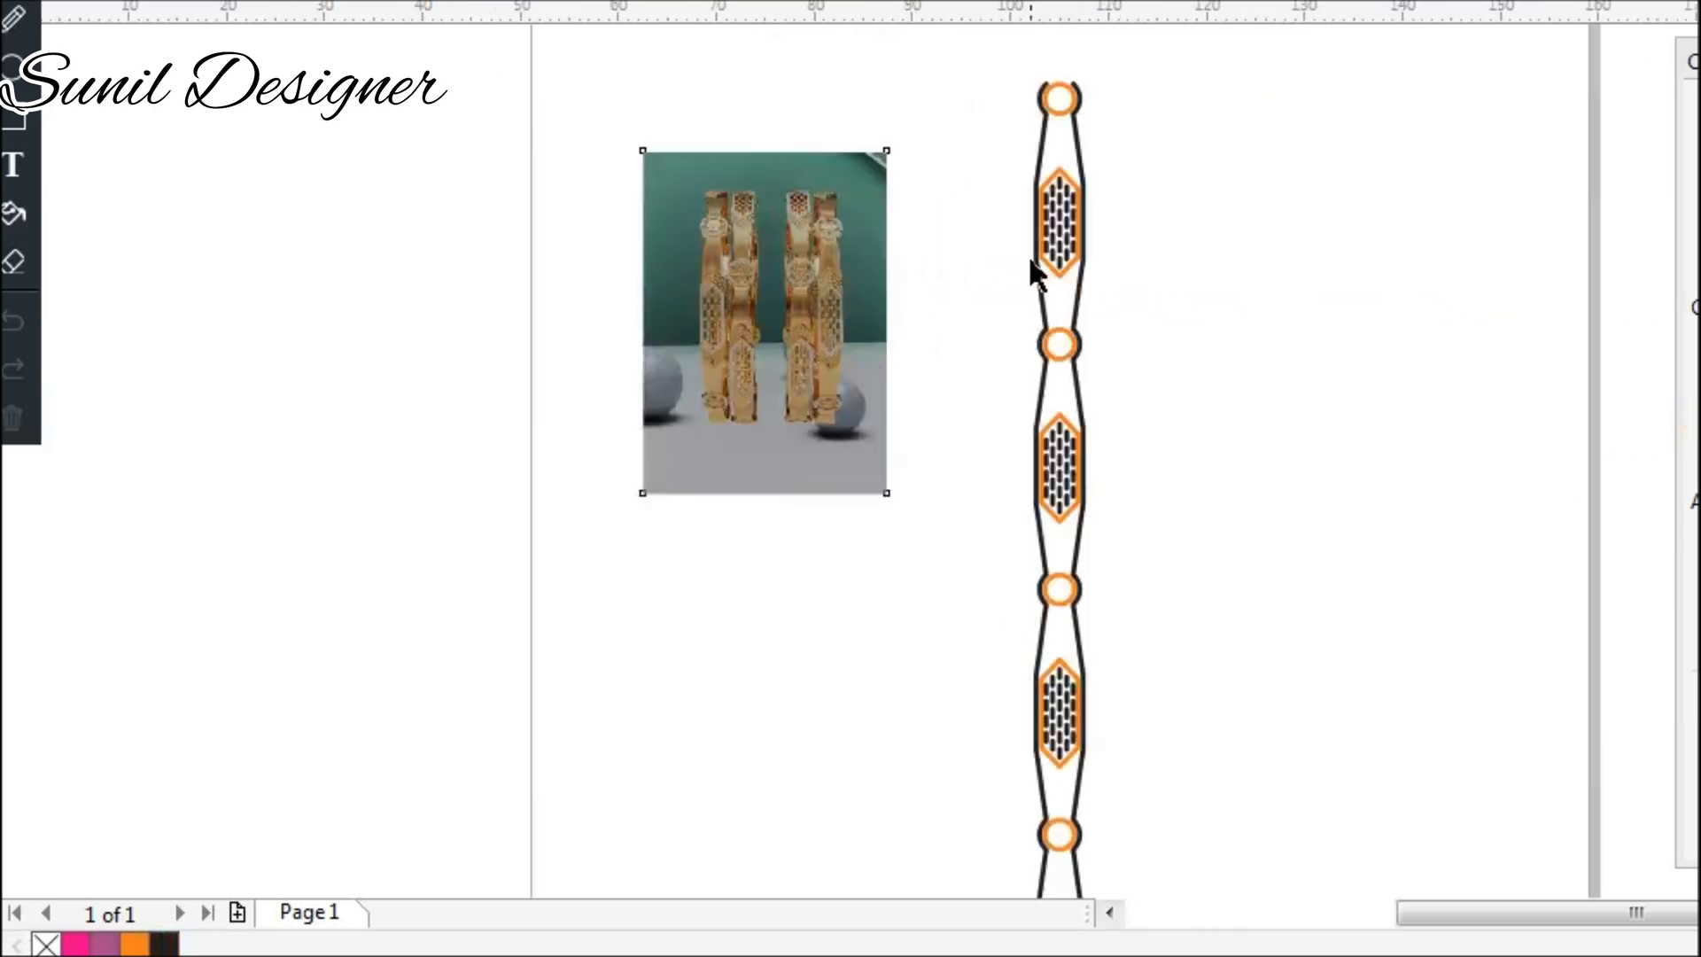
{"action": "left_click", "coordinate": [987, 319]}
{"action": "scroll", "coordinate": [1004, 345], "scroll_direction": "down", "scroll_amount": 1}
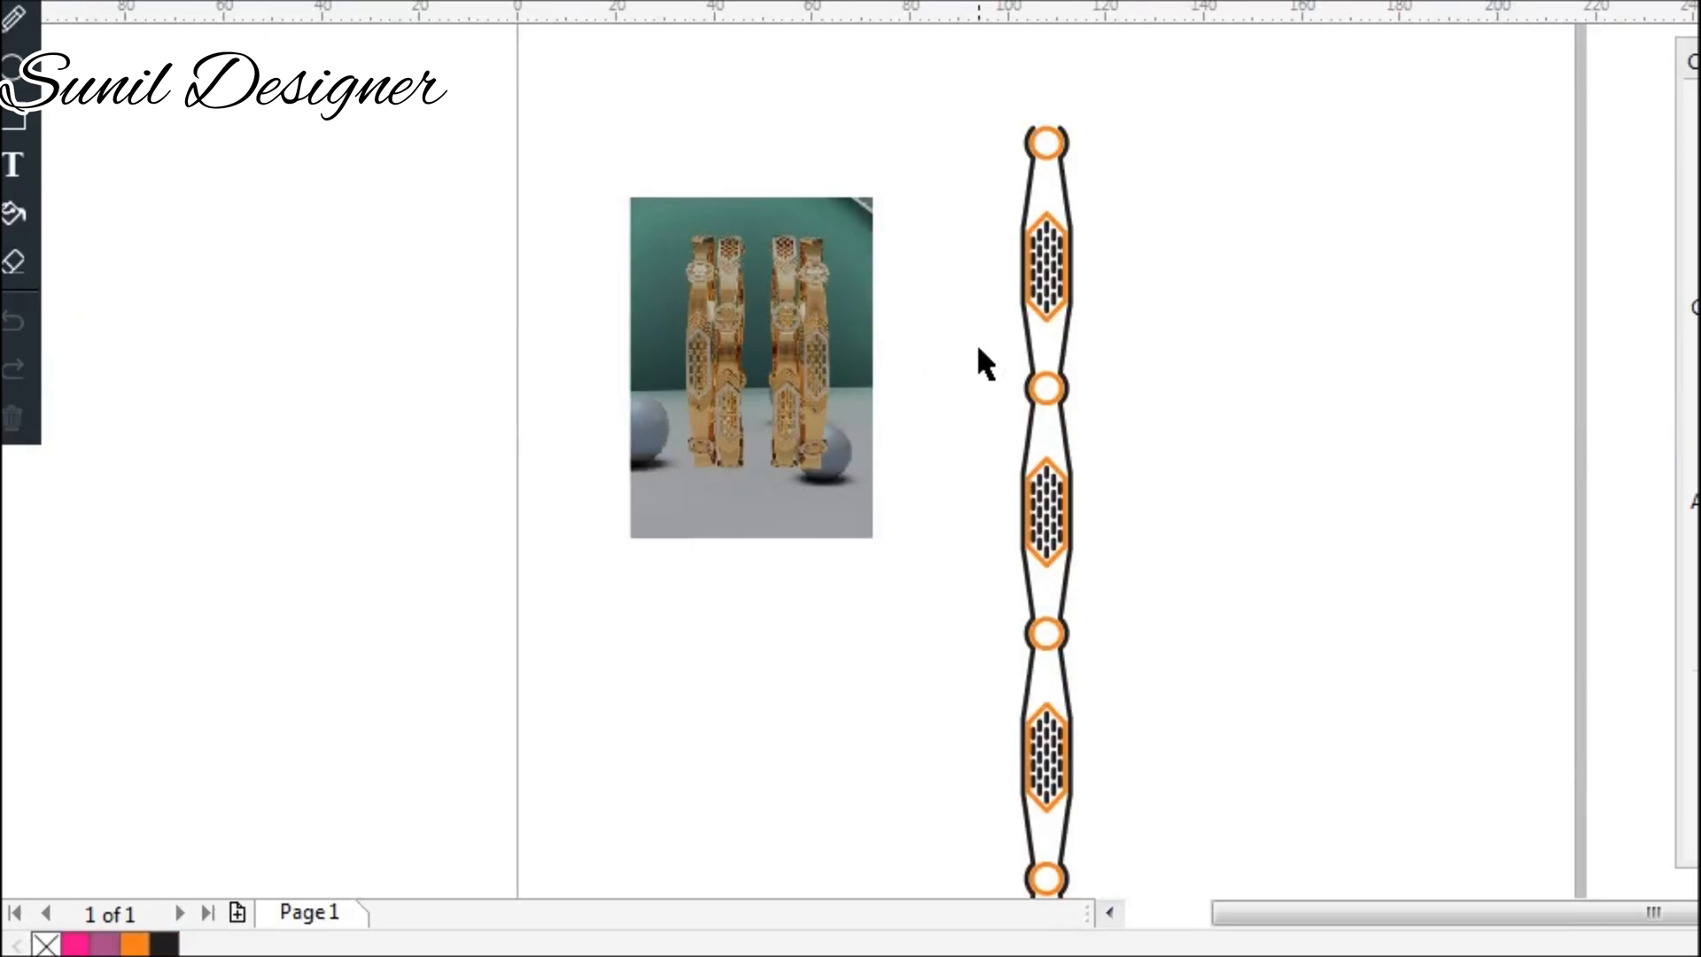